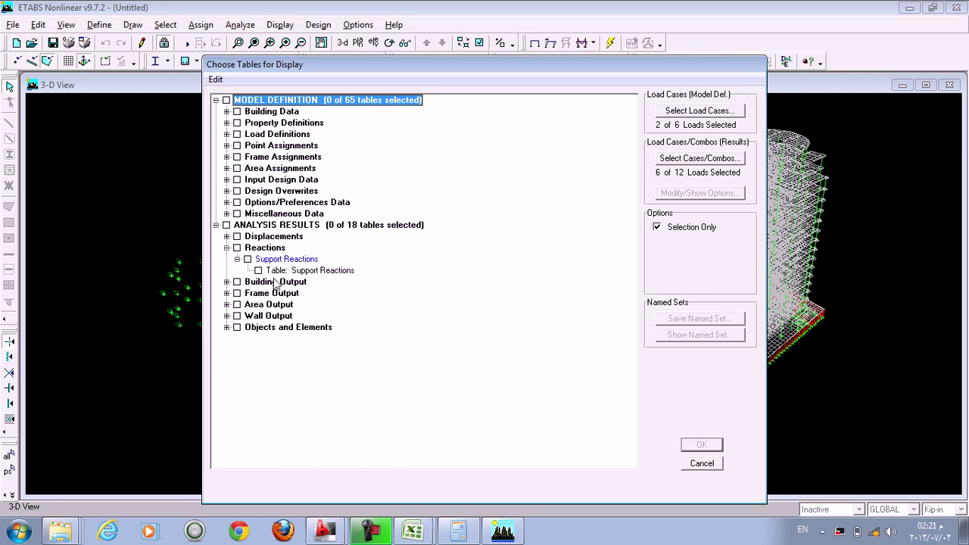
Display the Support Reactions results table for load DLL only, with the Selection Only option turned off
left_click(284, 273)
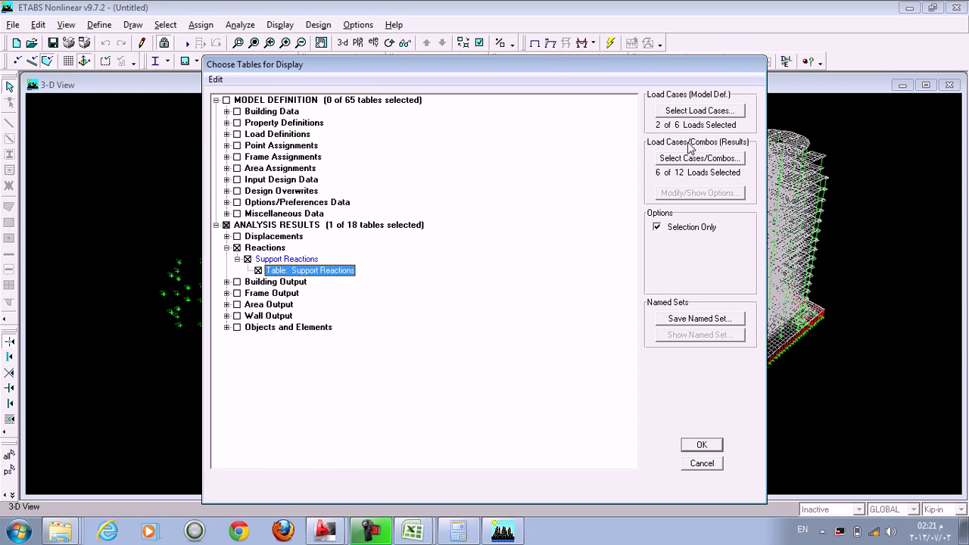
left_click(716, 112)
left_click(556, 263)
left_click(666, 161)
left_click(475, 250)
left_click(561, 262)
left_click(682, 238)
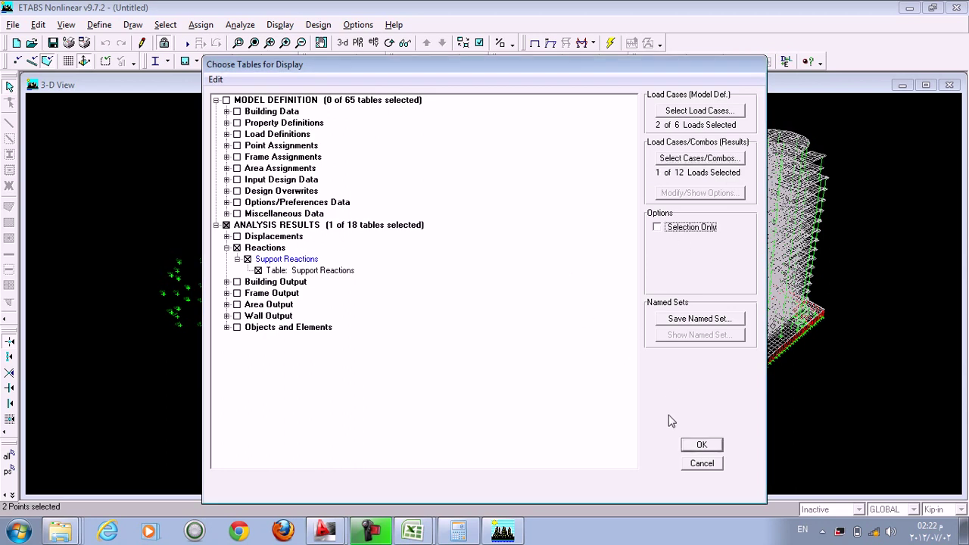
left_click(704, 446)
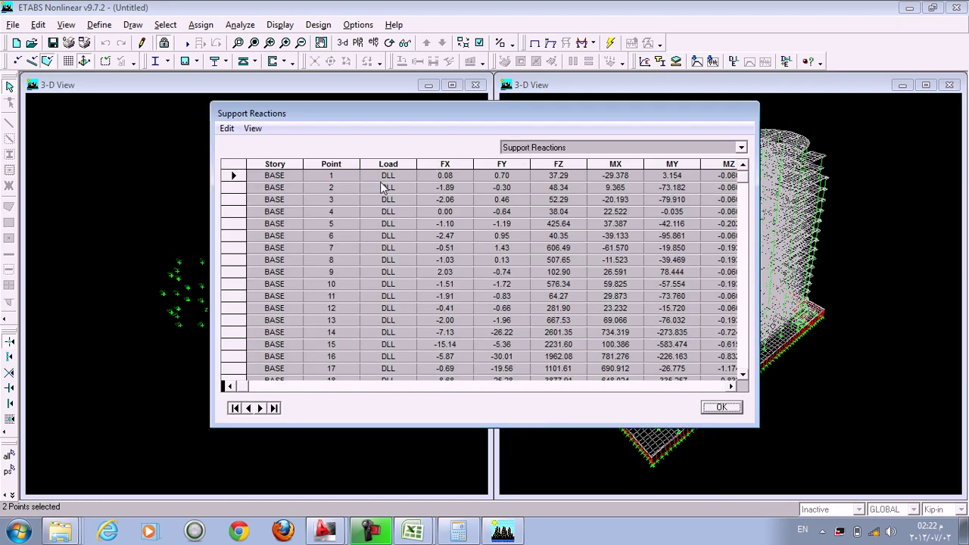
Look through the support reactions down to the last point and copy the entire table
left_click(558, 176)
left_click_drag(746, 188, 738, 371)
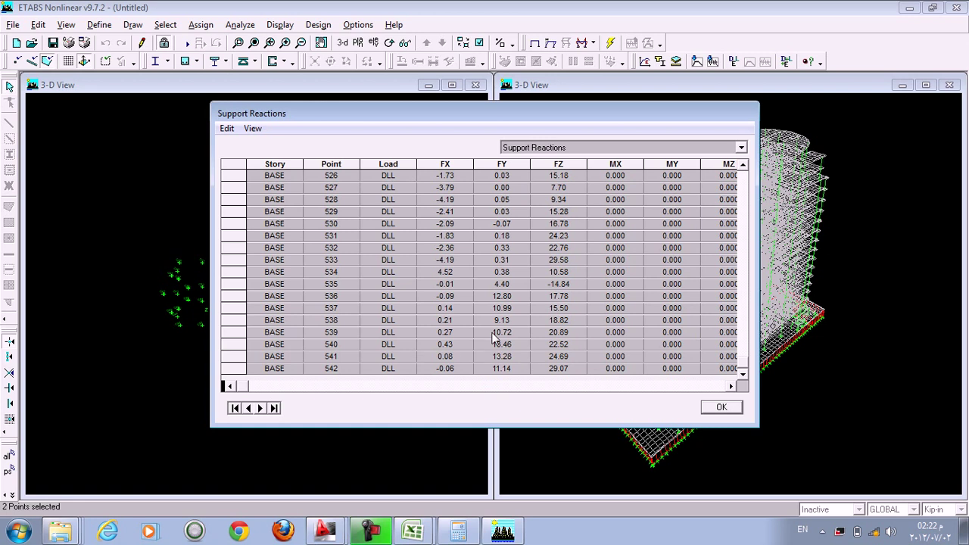
left_click(253, 128)
left_click(250, 146)
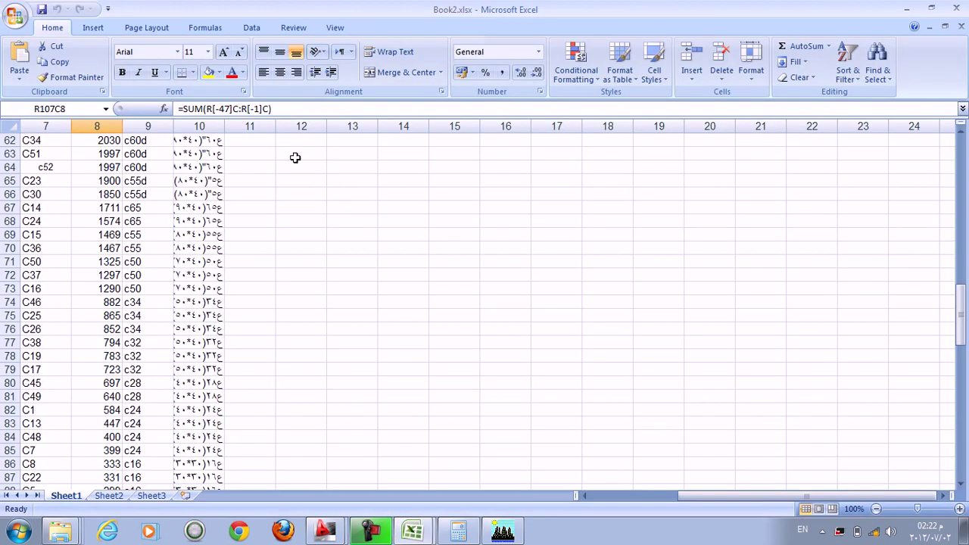
Switch to Book2.xlsx in Excel, set Sheet2 to left-to-right layout and paste the reactions table at row 2, column 1
scroll(294, 152, "up", 5)
scroll(219, 367, "down", 6)
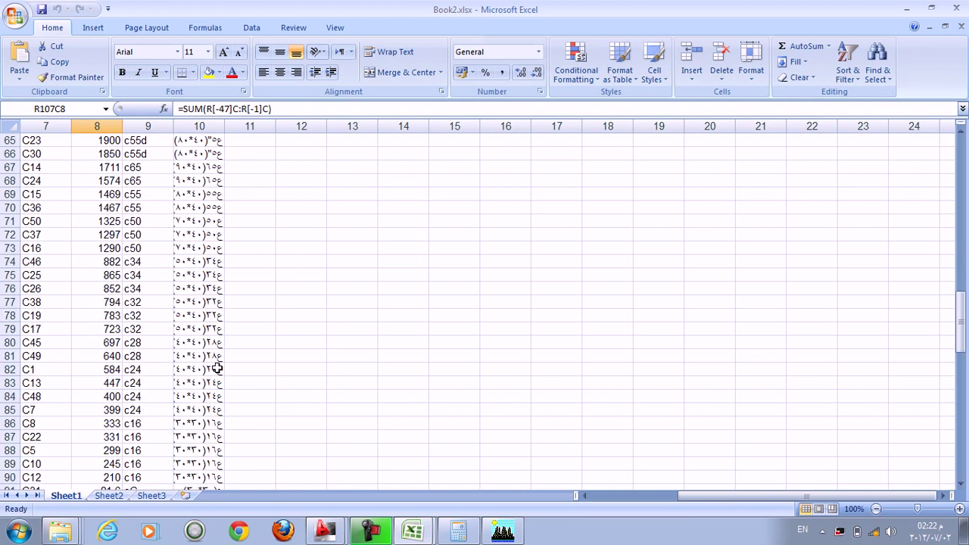
left_click(121, 496)
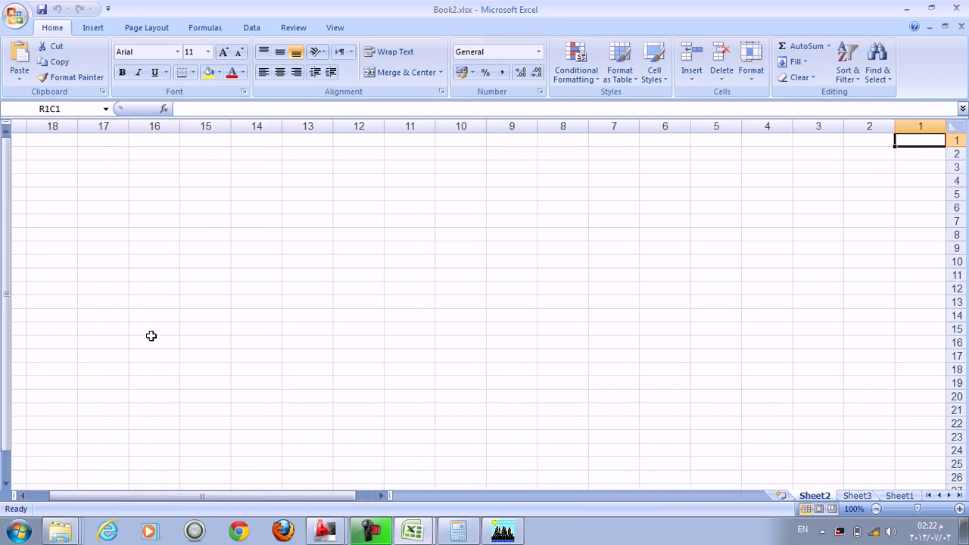
left_click(136, 29)
left_click(477, 69)
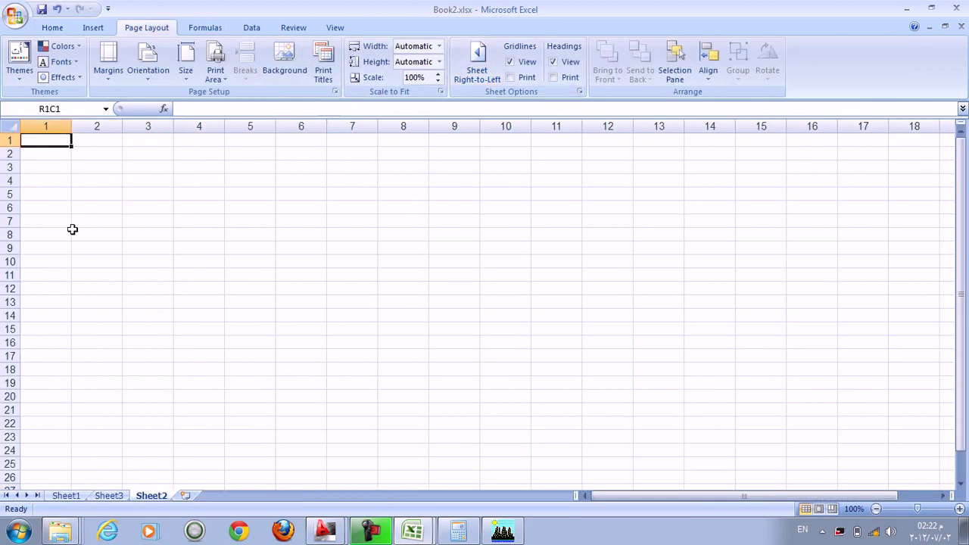
left_click(37, 152)
key("ctrl+v")
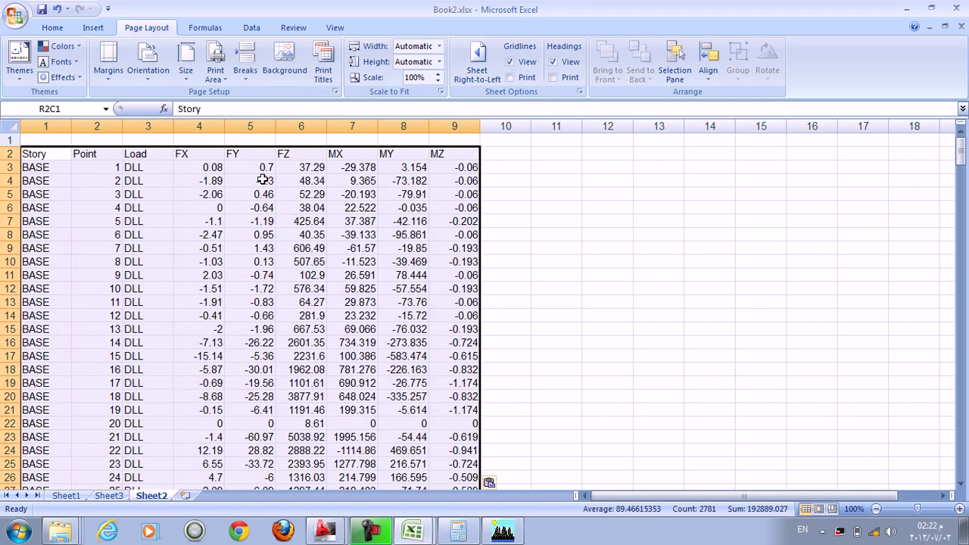
Examine the pasted FZ reactions in column 6 across the rows of Sheet2
left_click(302, 139)
scroll(302, 151, "down", 20)
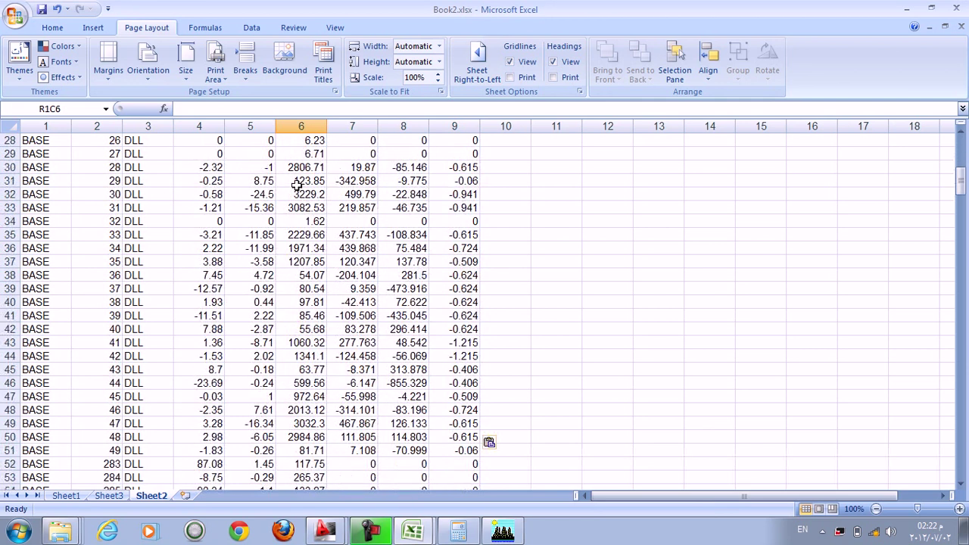
scroll(300, 235, "down", 20)
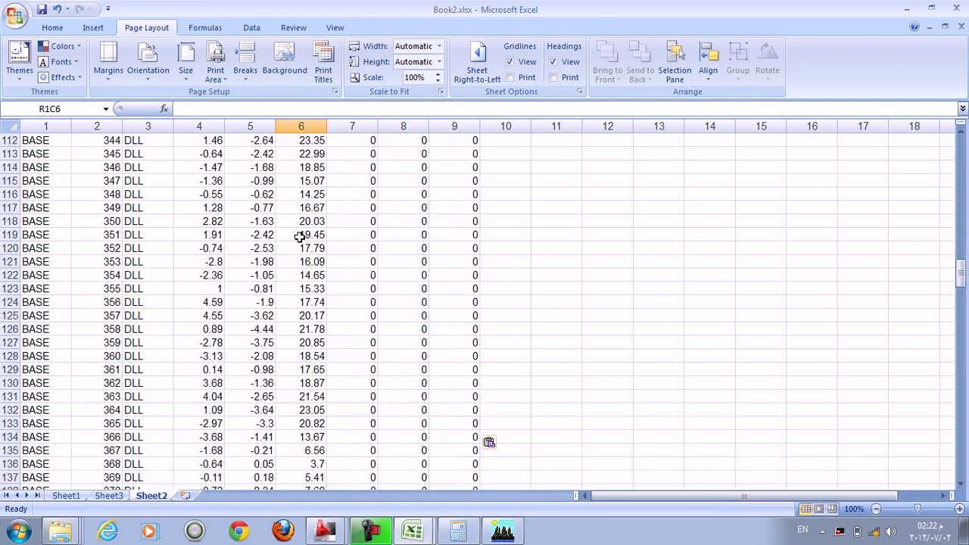
scroll(300, 239, "down", 20)
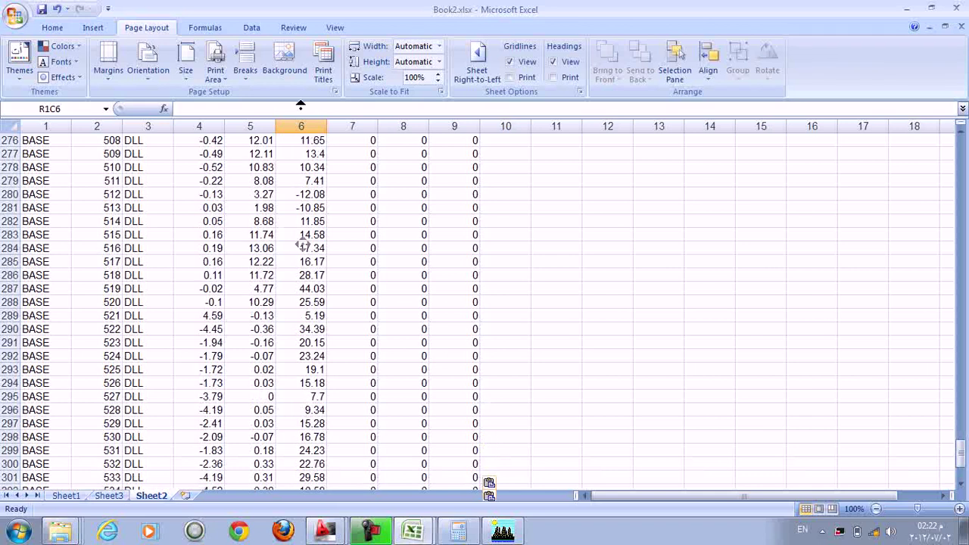
key("ctrl+BackSpace")
scroll(301, 199, "down", 20)
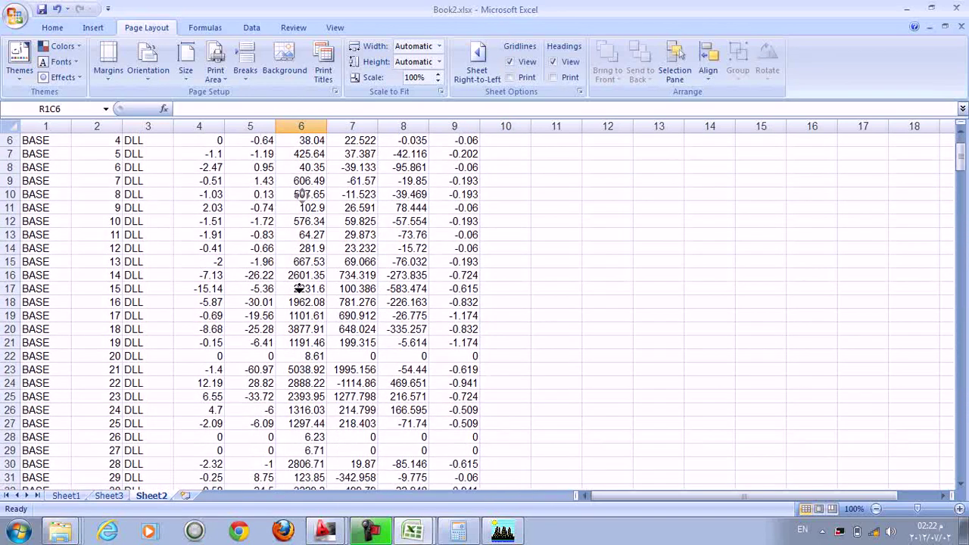
scroll(372, 280, "up", 20)
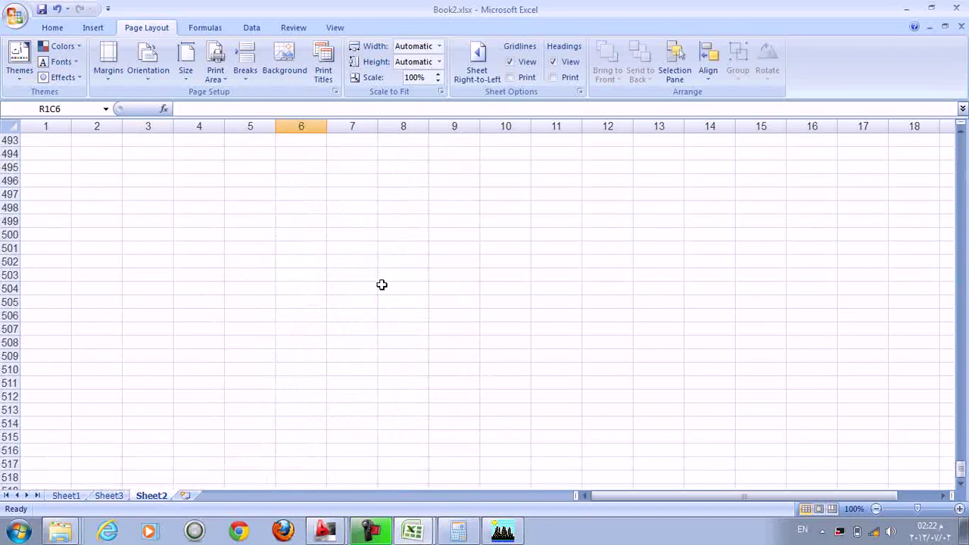
middle_click(327, 287)
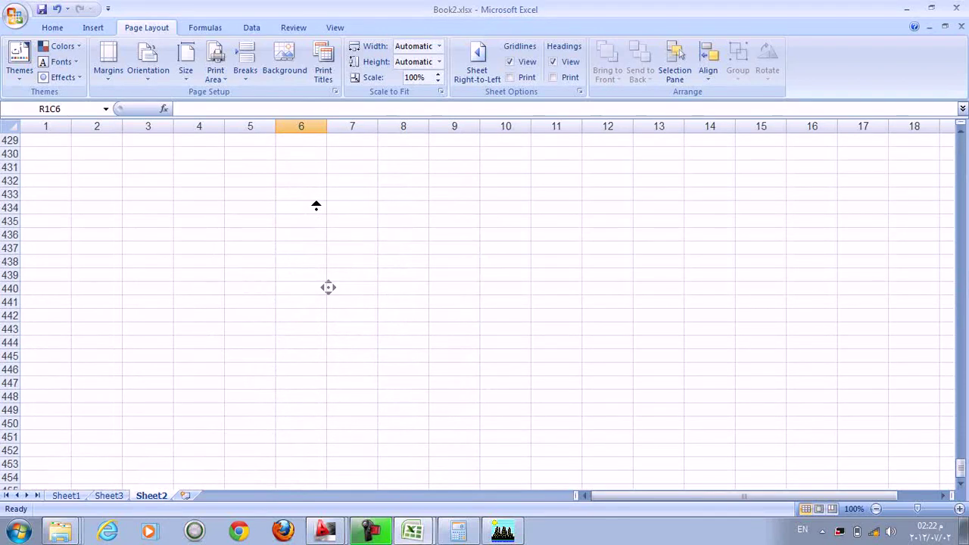
scroll(319, 181, "up", 20)
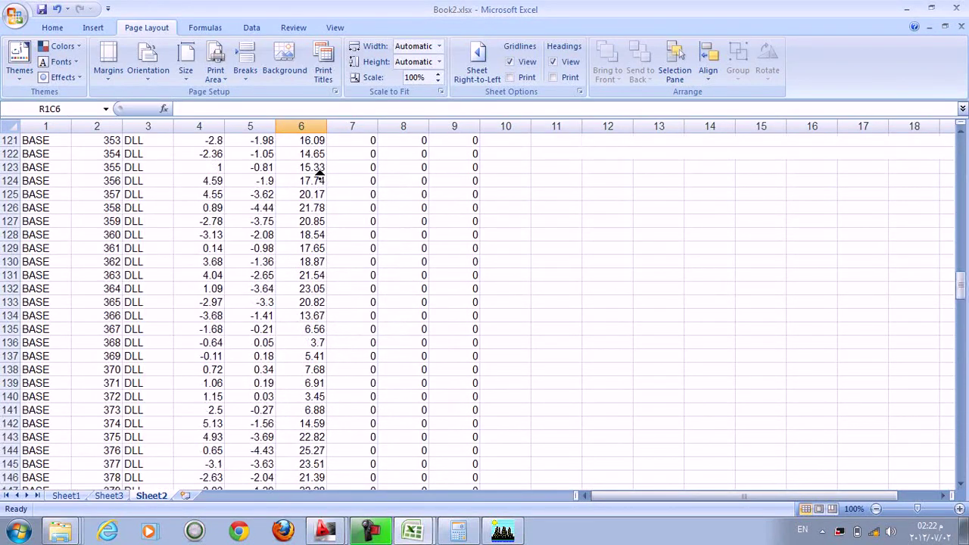
scroll(386, 286, "down", 3)
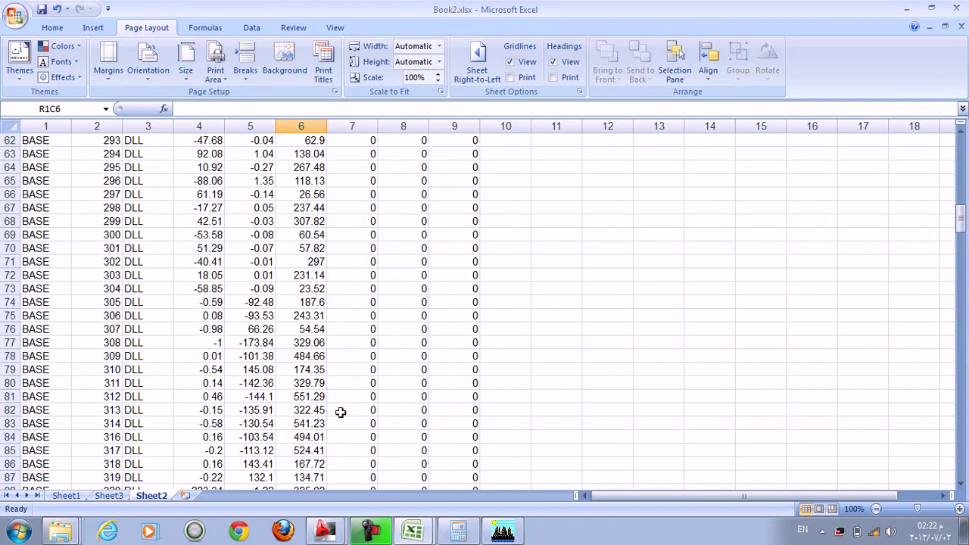
Switch to ETABS, close the Support Reactions table and return to Book2.xlsx in Excel
left_click(504, 533)
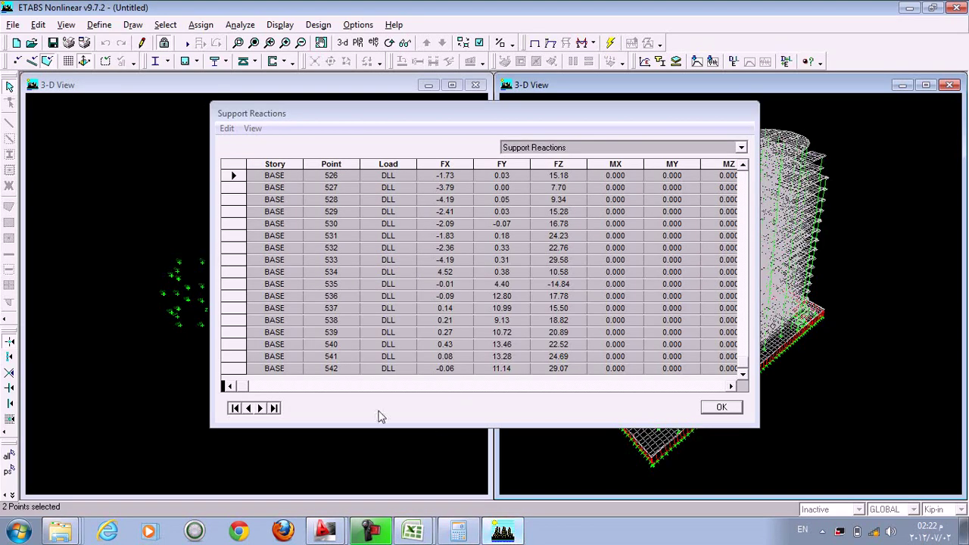
left_click(721, 406)
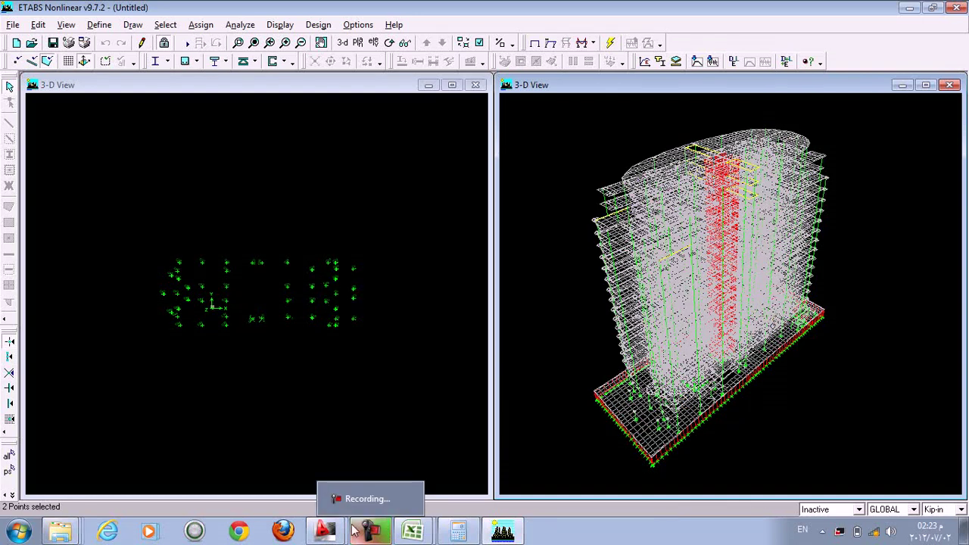
mouse_move(409, 534)
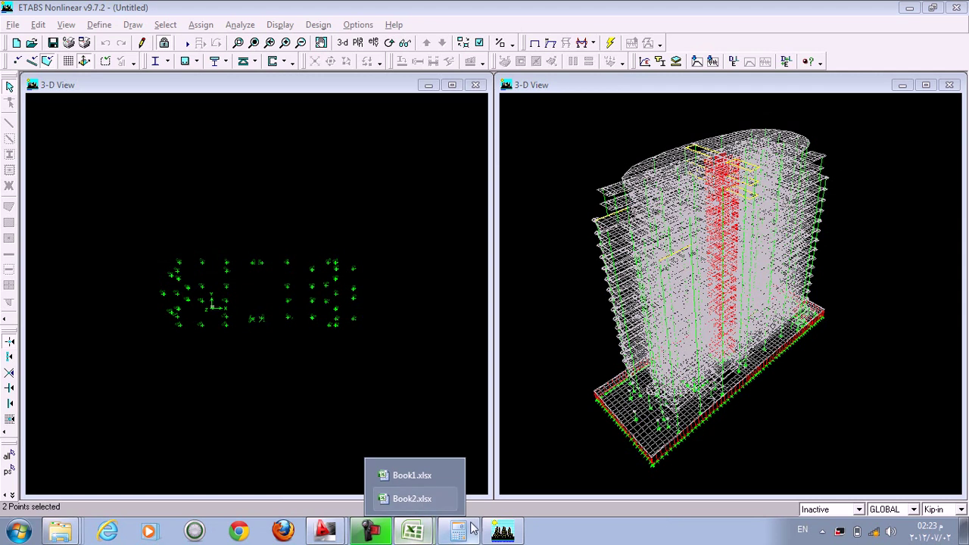
left_click(421, 500)
Enter a SUM formula in row 312 of column 6 that references the last FZ value in row 310
scroll(418, 261, "up", 6)
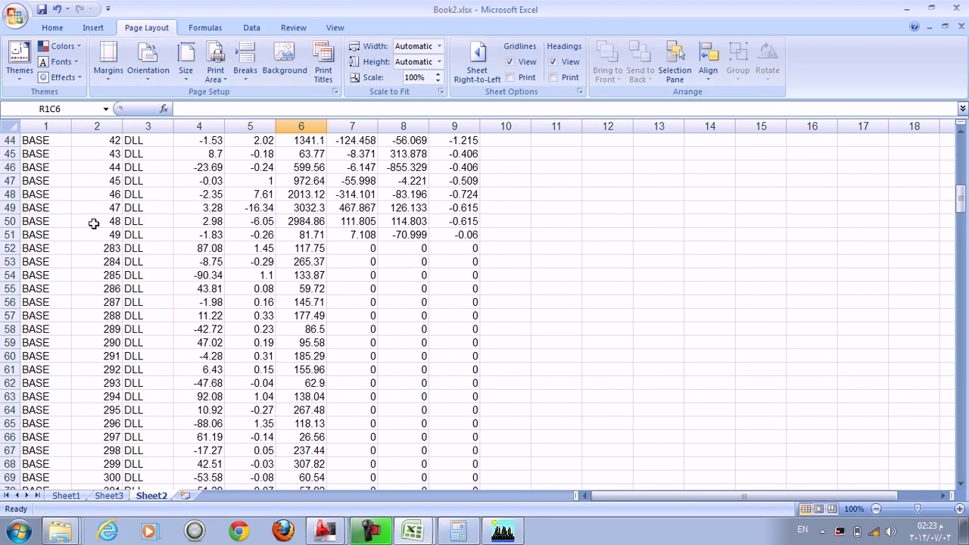
scroll(454, 224, "down", 7)
scroll(125, 253, "down", 17)
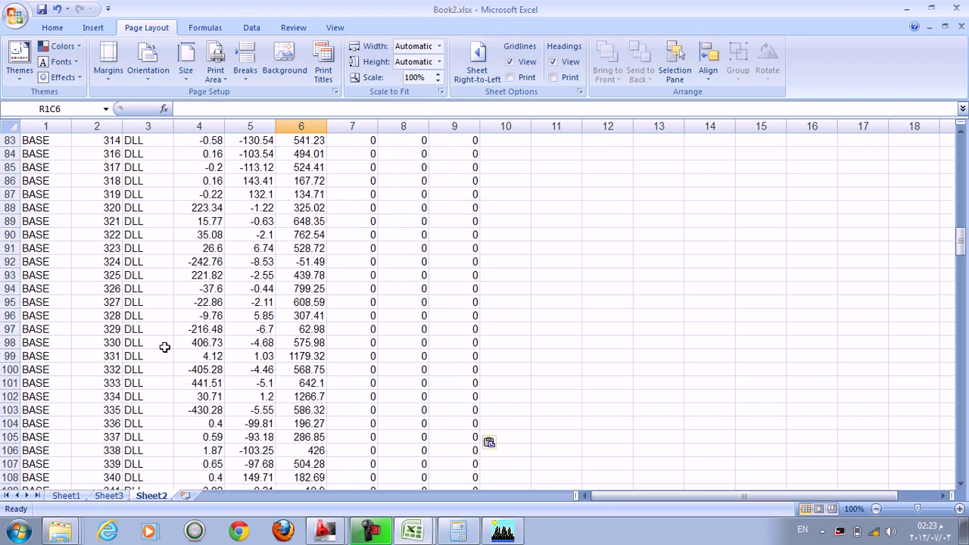
scroll(312, 330, "down", 20)
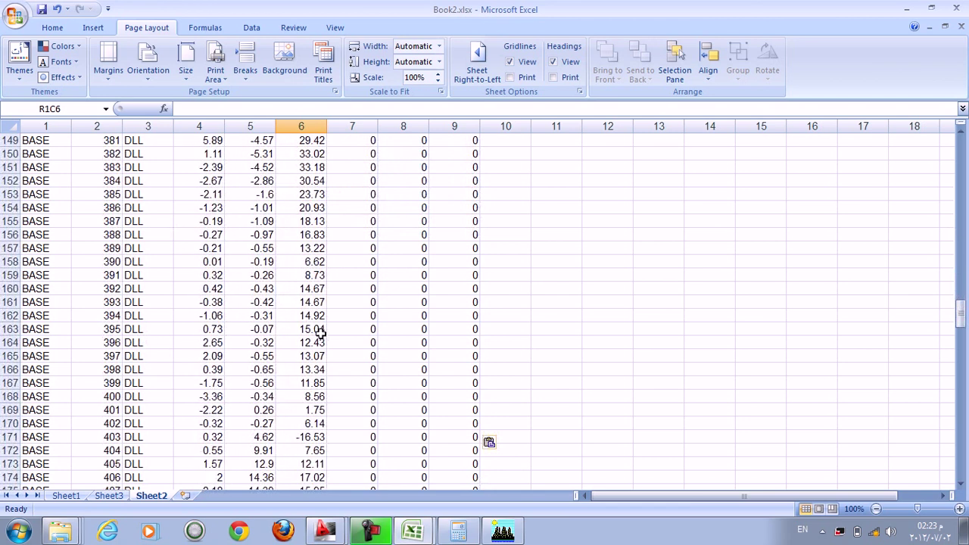
scroll(323, 335, "down", 20)
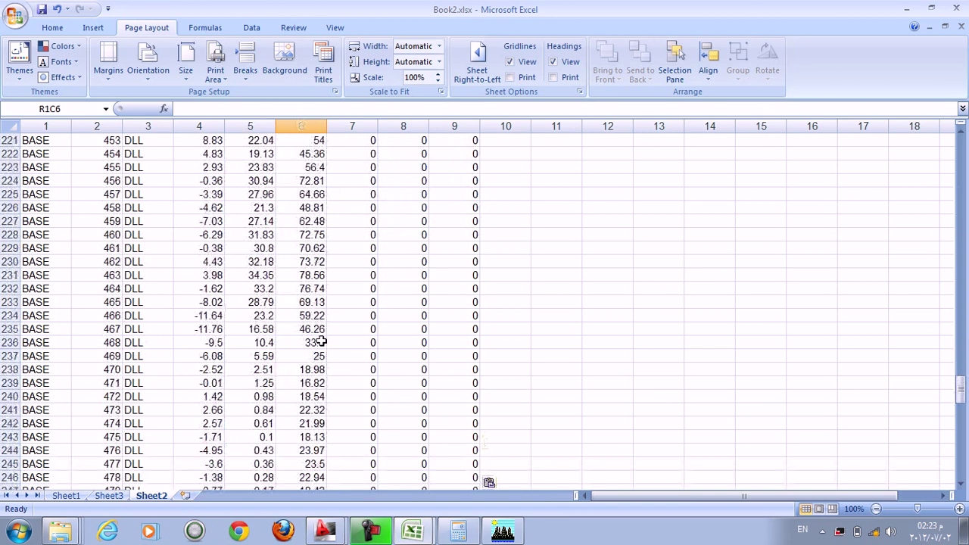
scroll(326, 339, "down", 12)
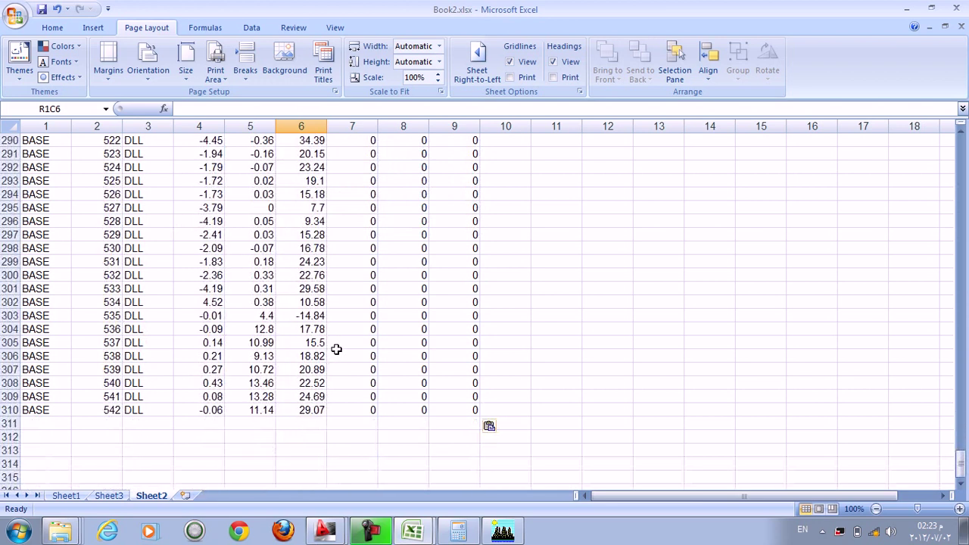
left_click(304, 356)
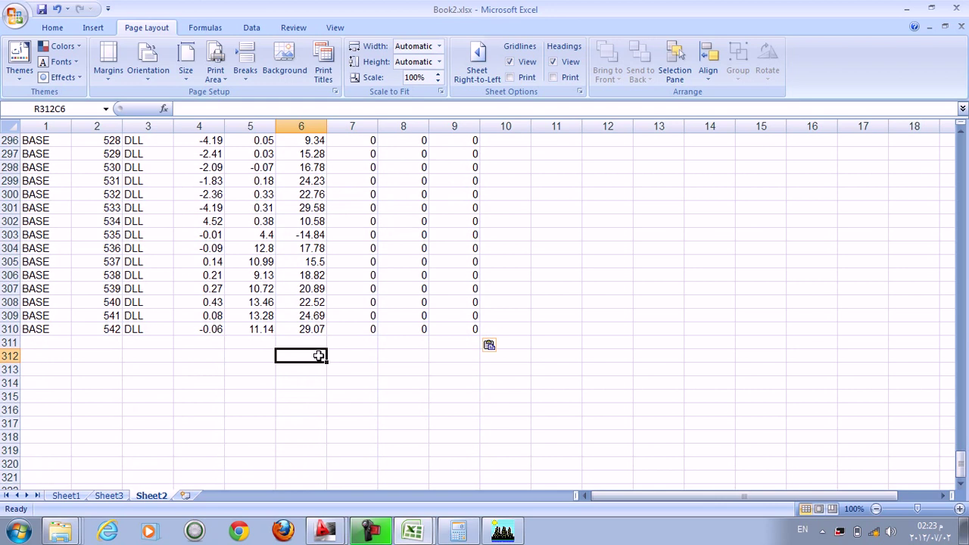
type("=sum")
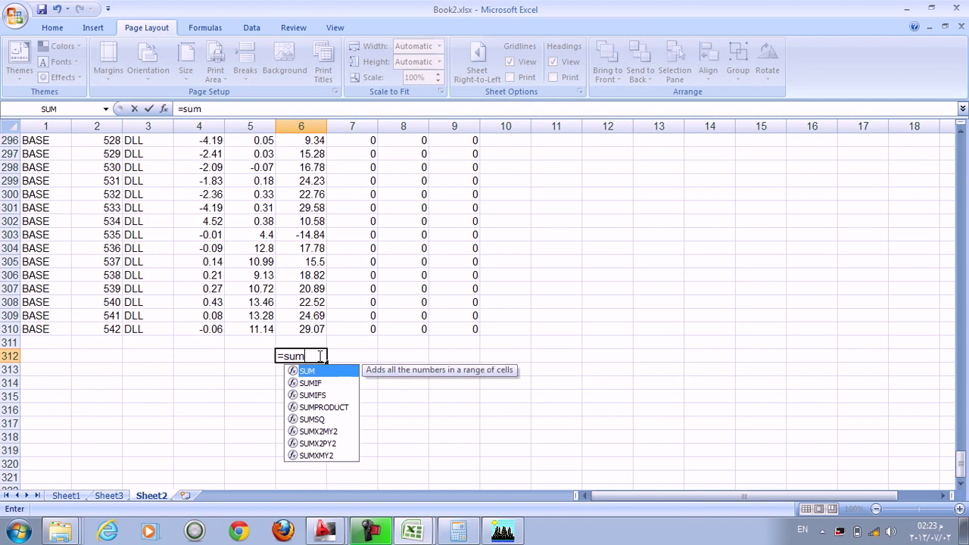
double_click(315, 372)
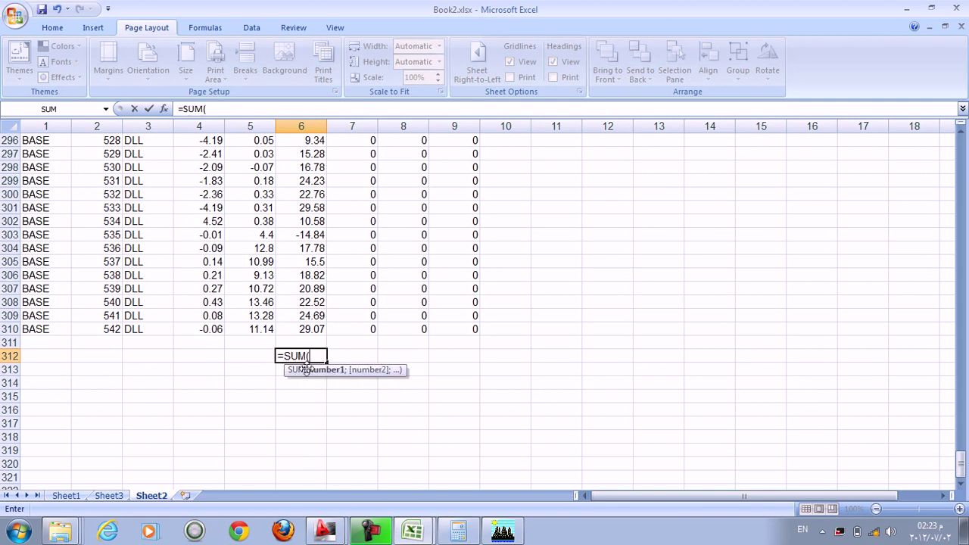
left_click(306, 331)
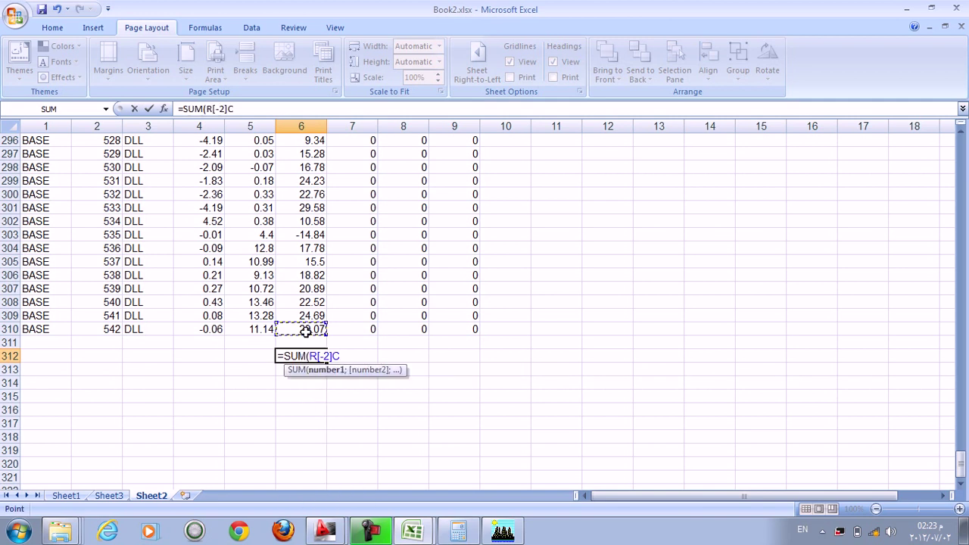
key("Return")
left_click(305, 331, "shift")
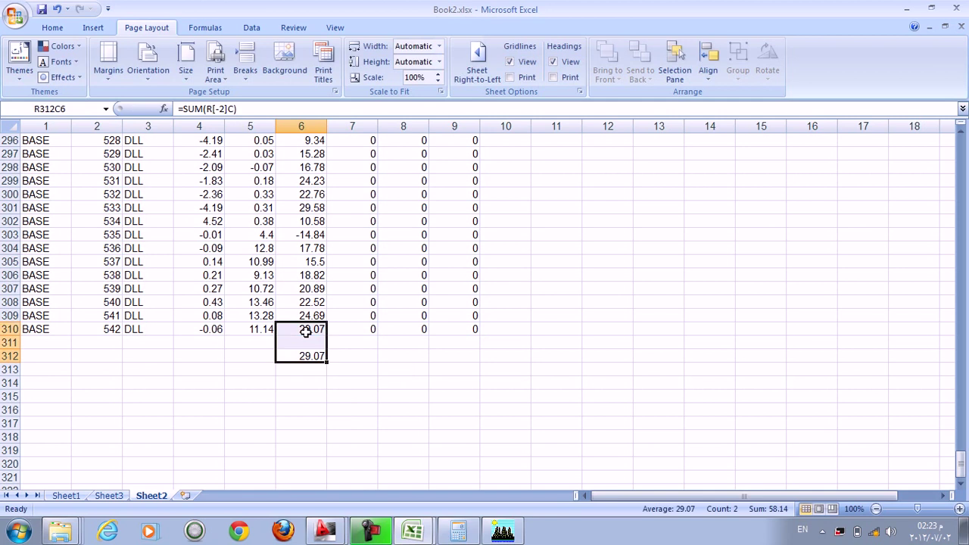
key("ctrl+shift+Up")
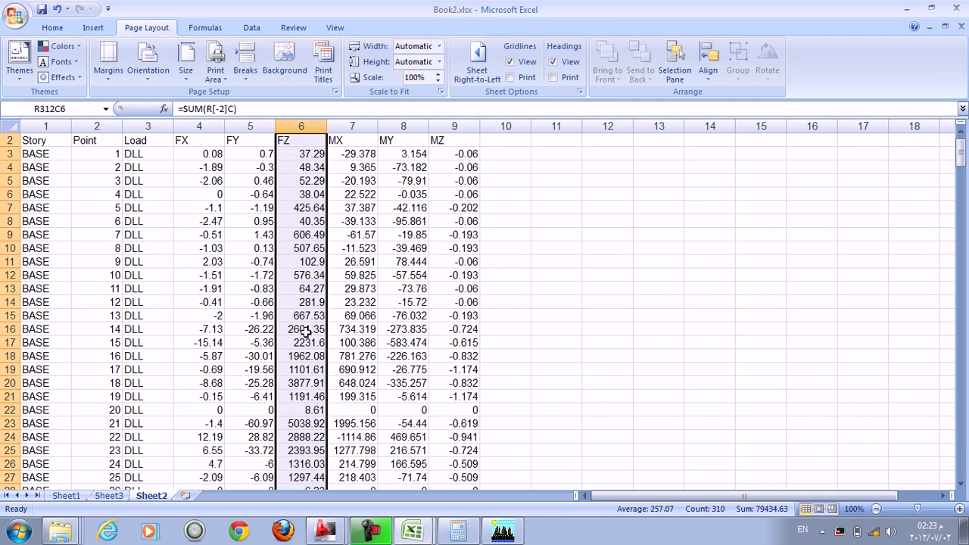
key("ctrl+Down")
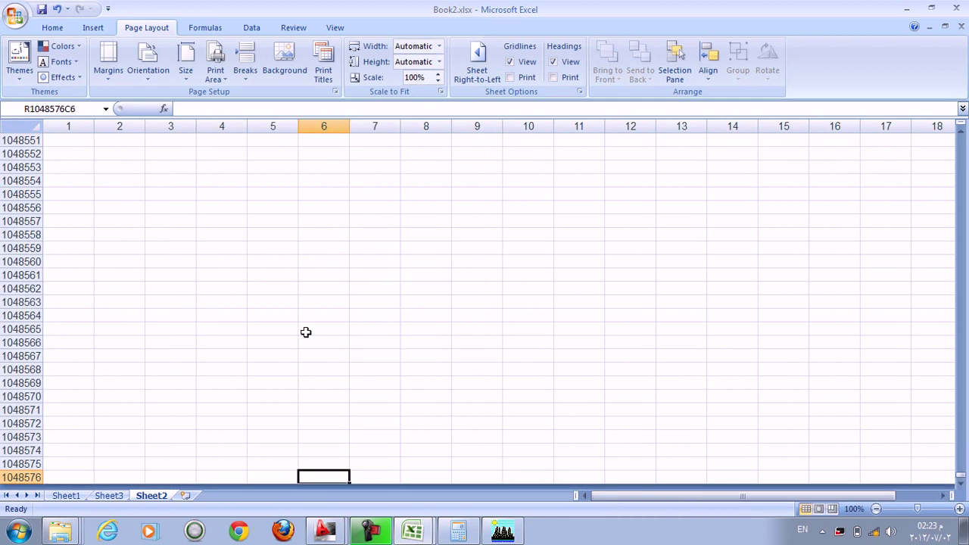
key("ctrl+shift+Up")
scroll(281, 327, "up", 4)
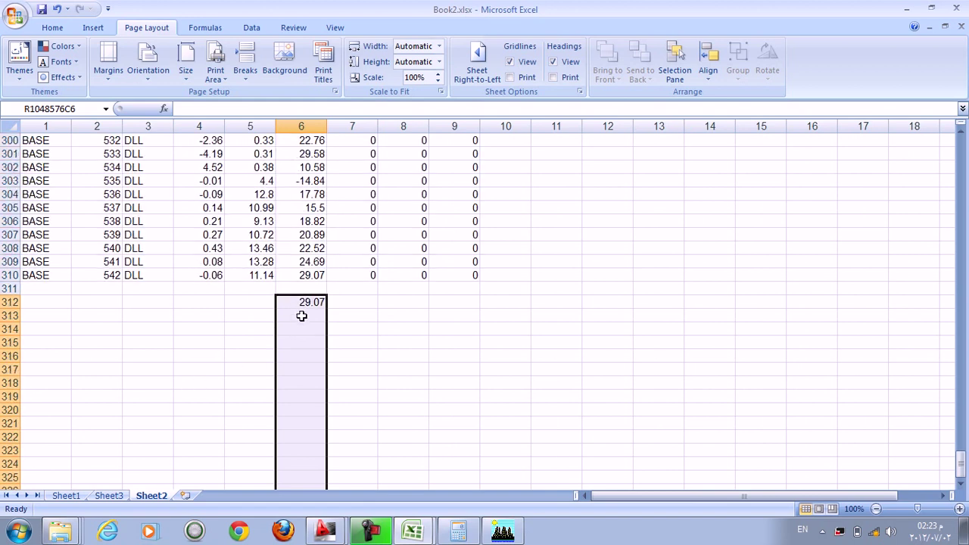
Change the SUM formula in row 312 of column 6 to cover all FZ values from row 3 to row 310
left_click(308, 303)
left_click_drag(208, 110, 236, 109)
left_click_drag(306, 274, 302, 169)
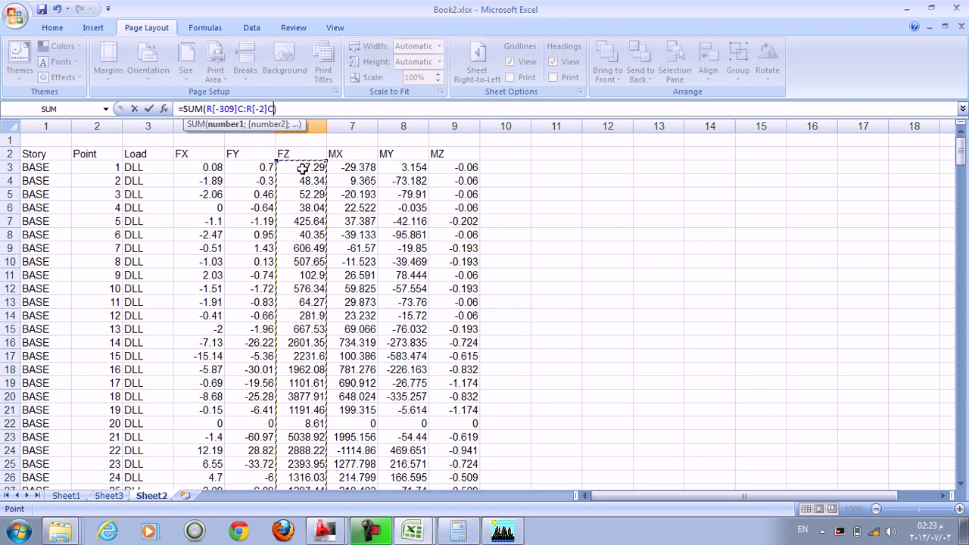
key("Return")
scroll(307, 371, "down", 2)
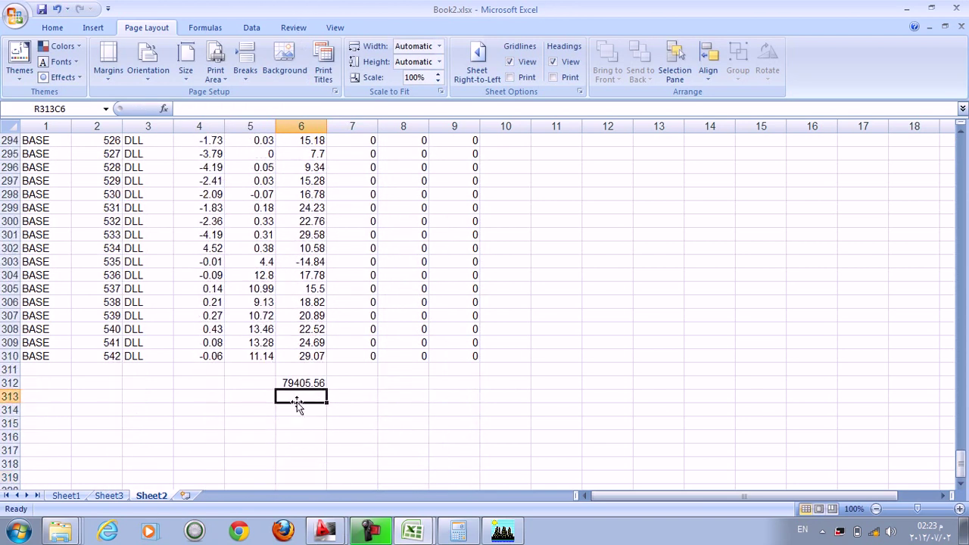
Select the FZ sum in row 312, and examine the column loads and their total in column 8 of Sheet1
left_click(297, 383)
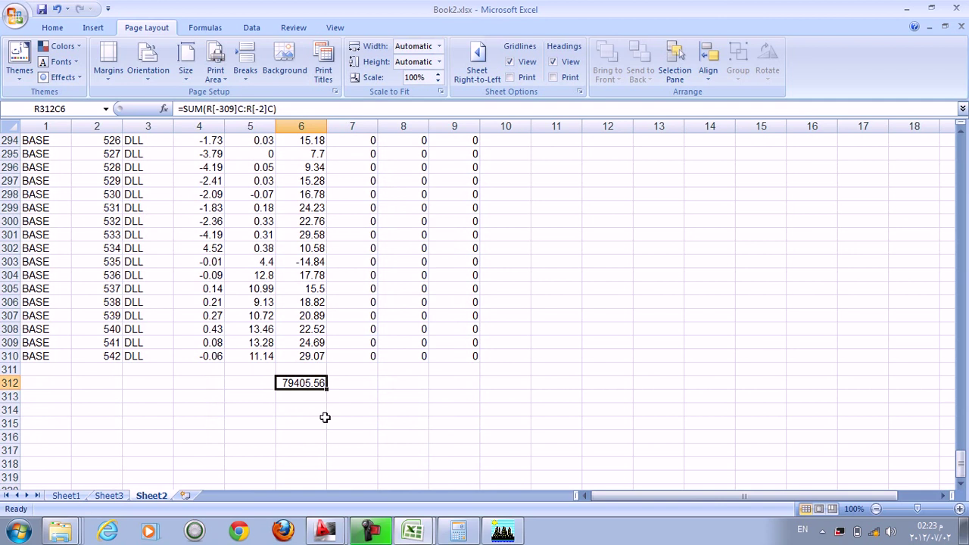
scroll(218, 392, "up", 4)
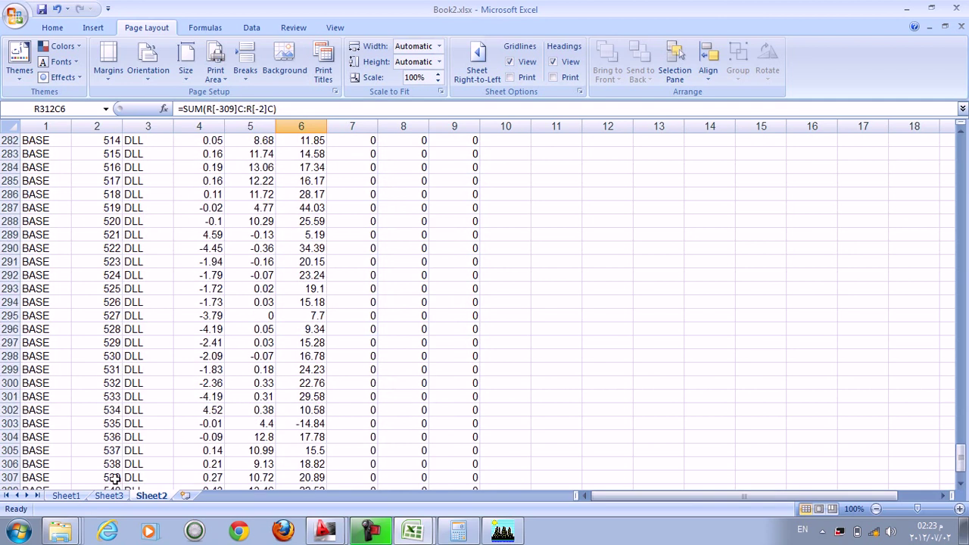
left_click(65, 496)
scroll(117, 436, "down", 8)
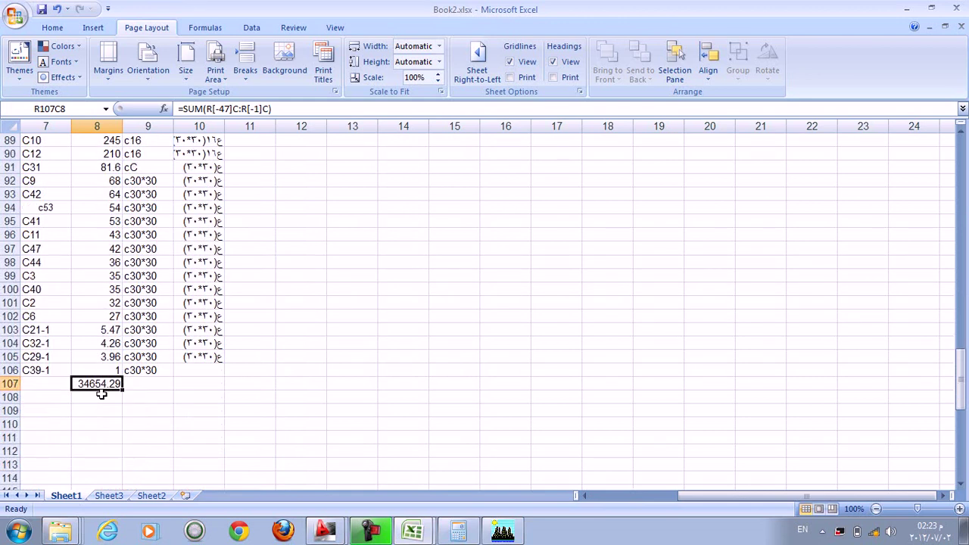
scroll(109, 392, "up", 13)
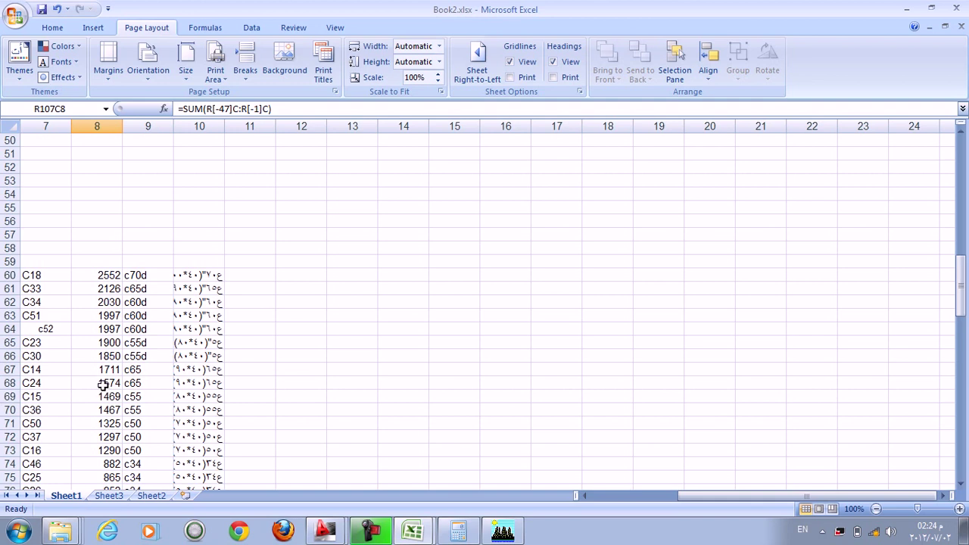
scroll(110, 394, "down", 14)
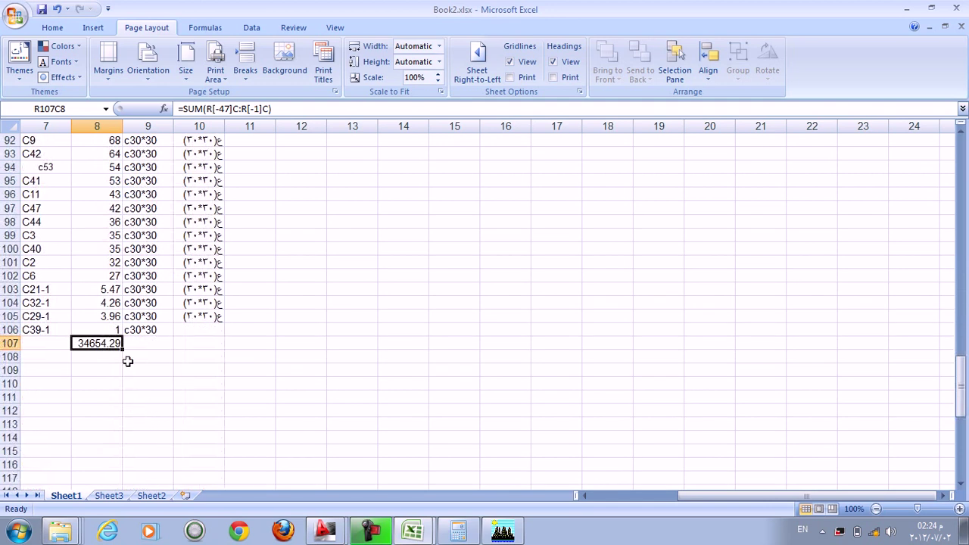
Return to Sheet2 and review the FZ total beneath the support reactions
left_click(413, 530)
left_click(403, 497)
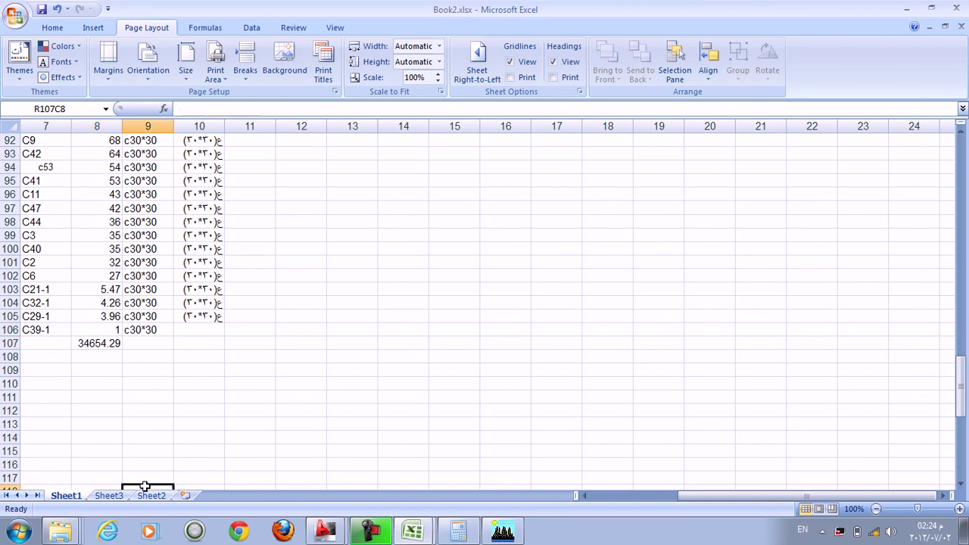
left_click(152, 495)
scroll(216, 427, "down", 6)
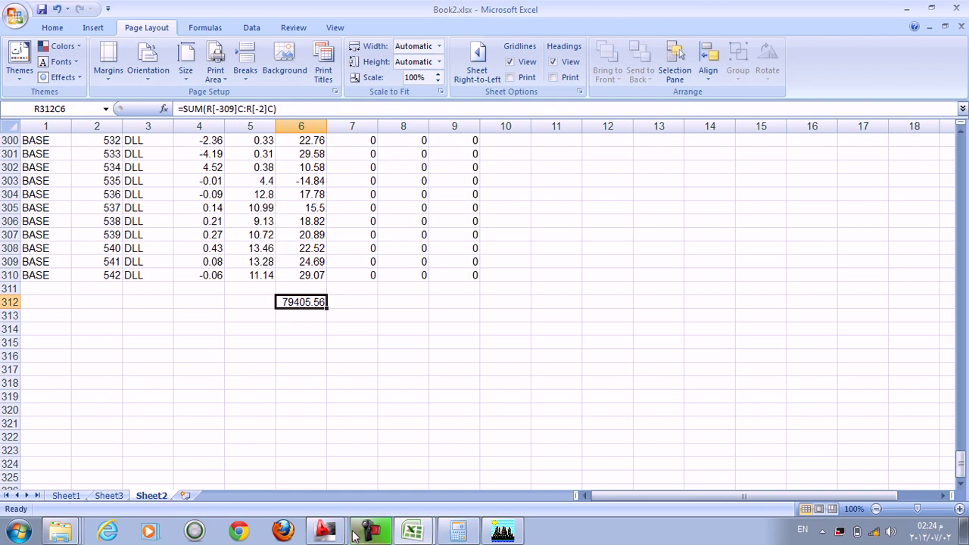
Switch to RAFT.dxf in AutoCAD and measure the area of the object along the plan's upper outer edge
left_click(326, 502)
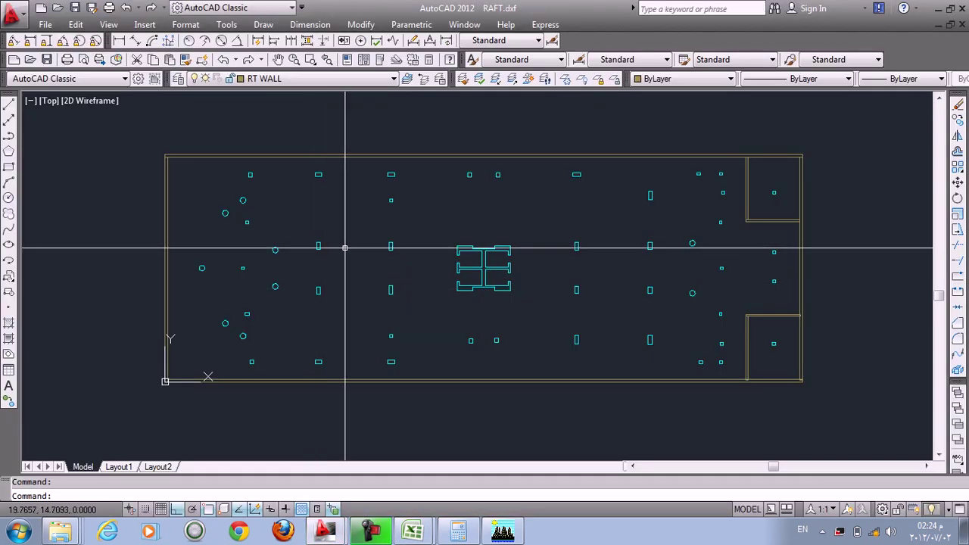
type("aa")
key("Return")
scroll(326, 174, "up", 5)
key("Return")
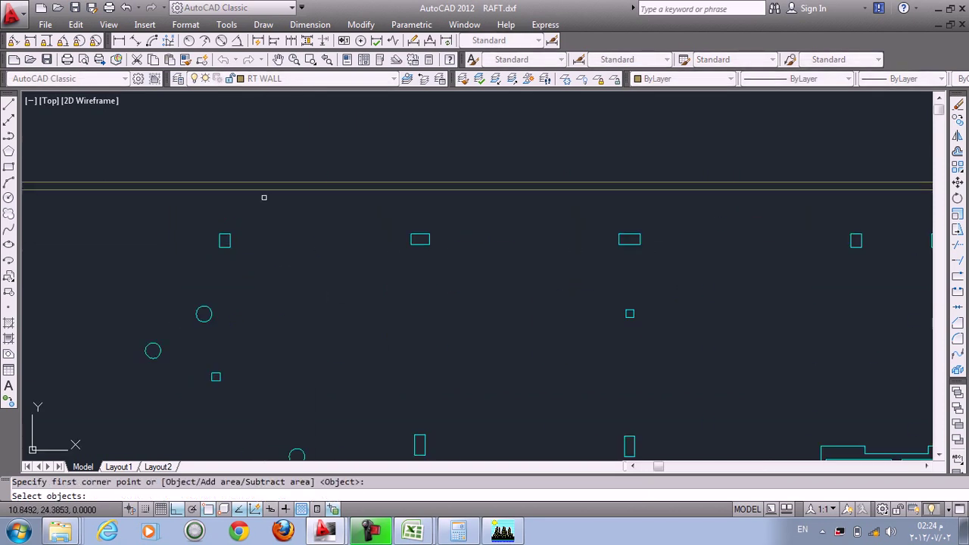
left_click(266, 184)
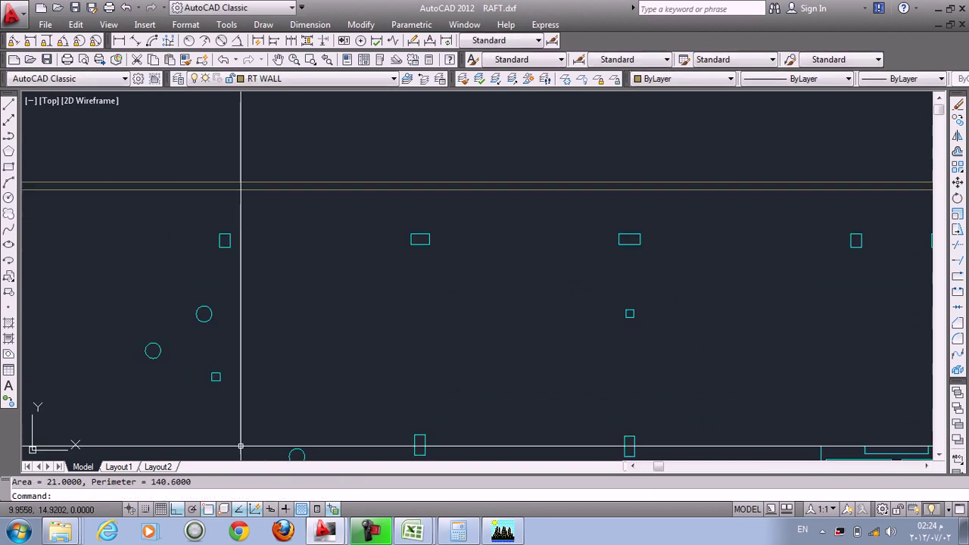
Repeat the area measurement on the outermost line of the plan's upper wall
scroll(304, 251, "down", 2)
type("aa")
key("Return")
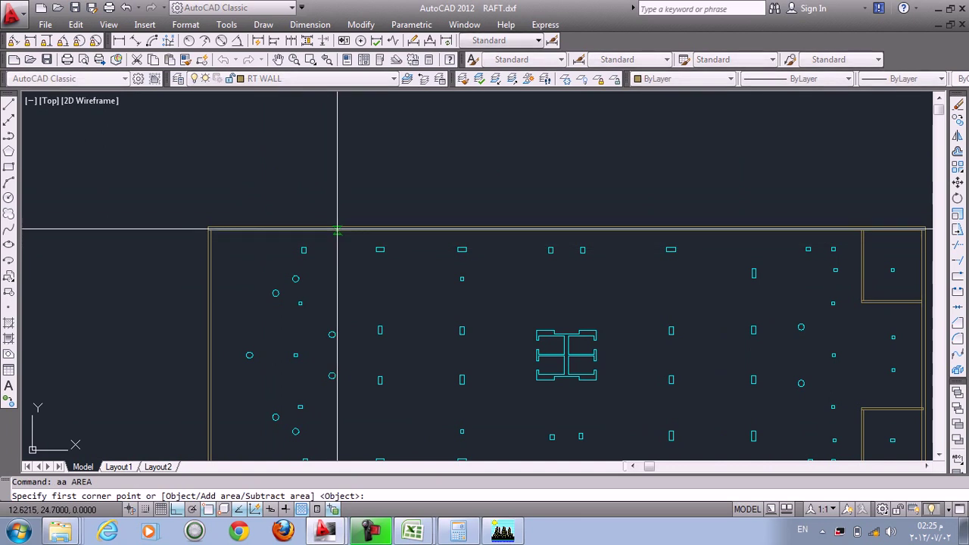
scroll(336, 225, "up", 4)
key("Return")
left_click(337, 225)
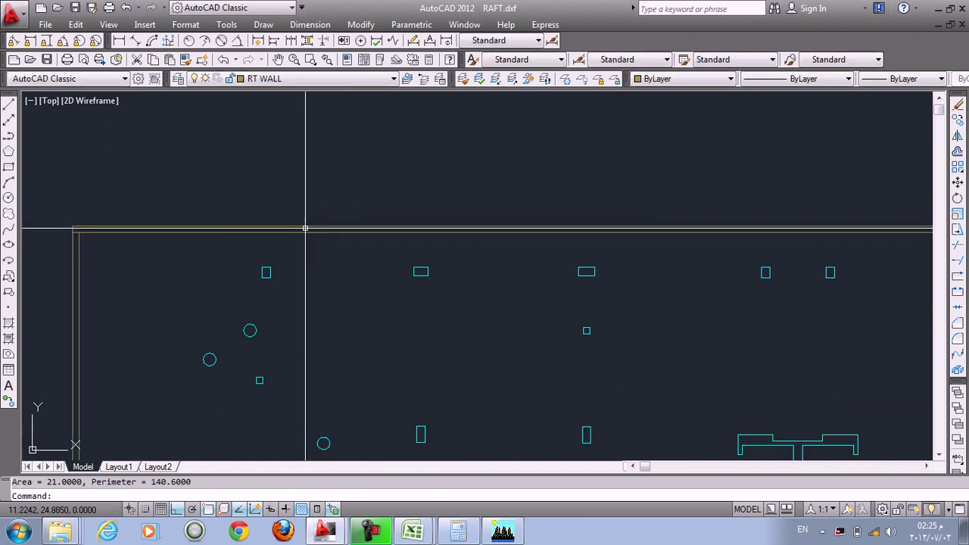
Turn on selection cycling for overlapping objects and try the Area command on the plan's outer edge
left_click(335, 509)
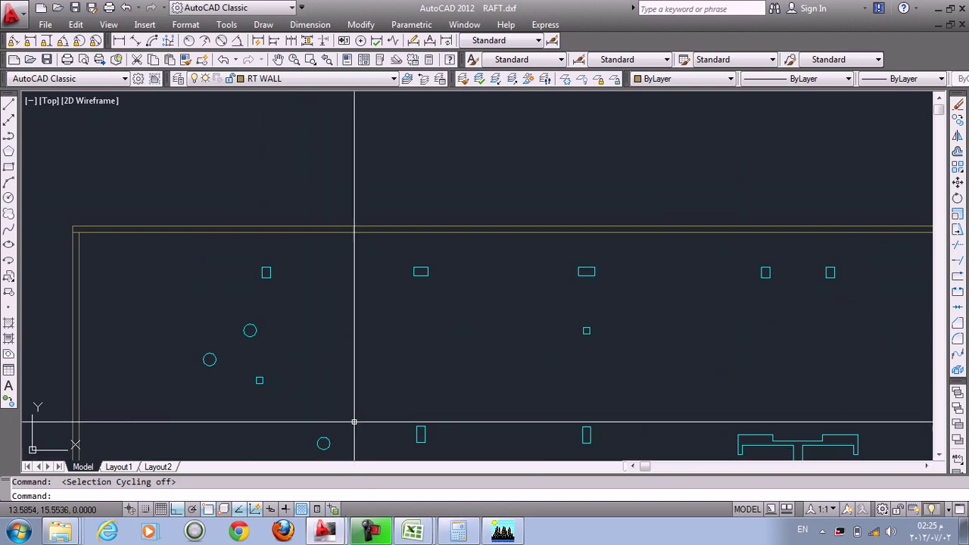
type("area")
key("Return")
key("Return")
key("Escape")
left_click(359, 218)
key("Escape")
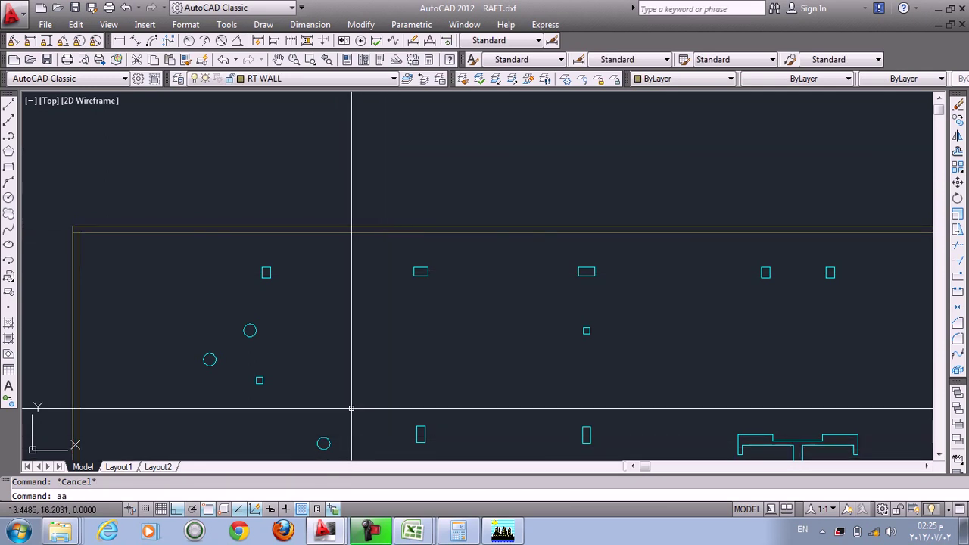
Measure the area of the red raft polyline that overlaps the outer wall outline
key("Return")
key("Return")
left_click(353, 226)
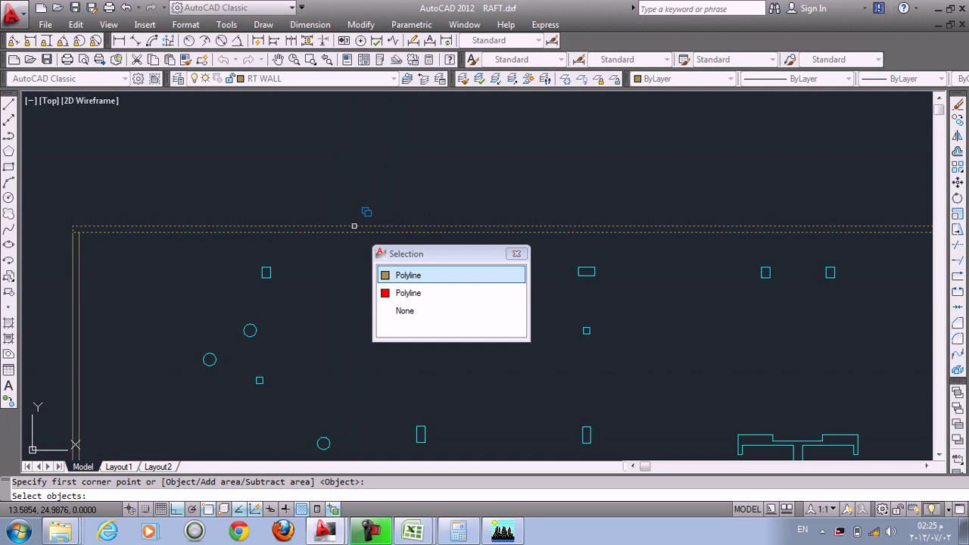
left_click(405, 293)
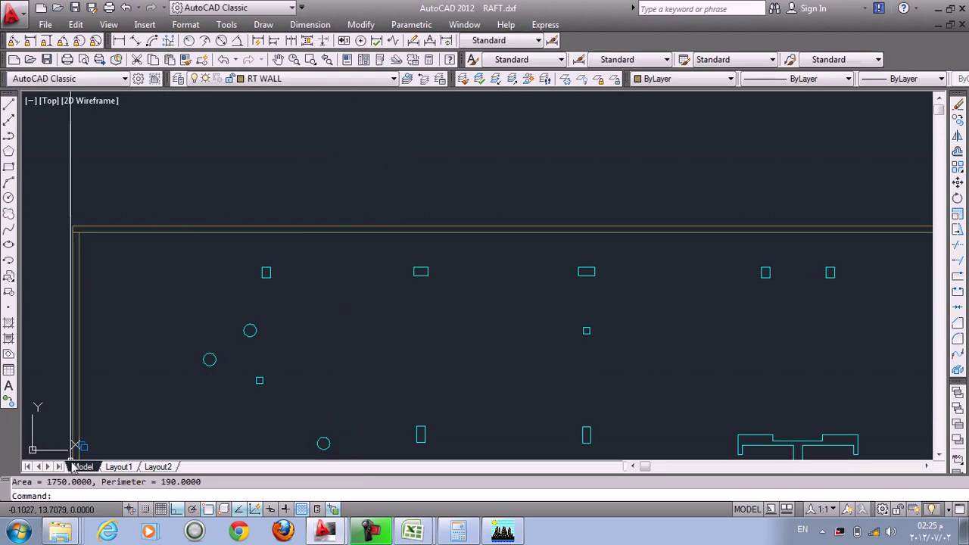
scroll(139, 354, "down", 5)
middle_click_drag(347, 454, 386, 389)
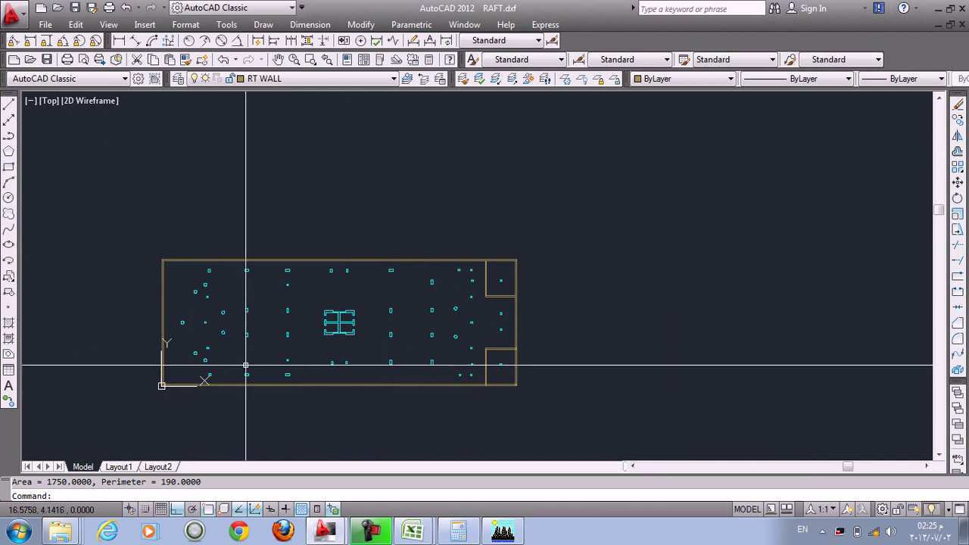
Switch to Book2.xlsx in Excel to read the FZ total, and bring up the Calculator
left_click(458, 532)
mouse_move(413, 532)
left_click(406, 496)
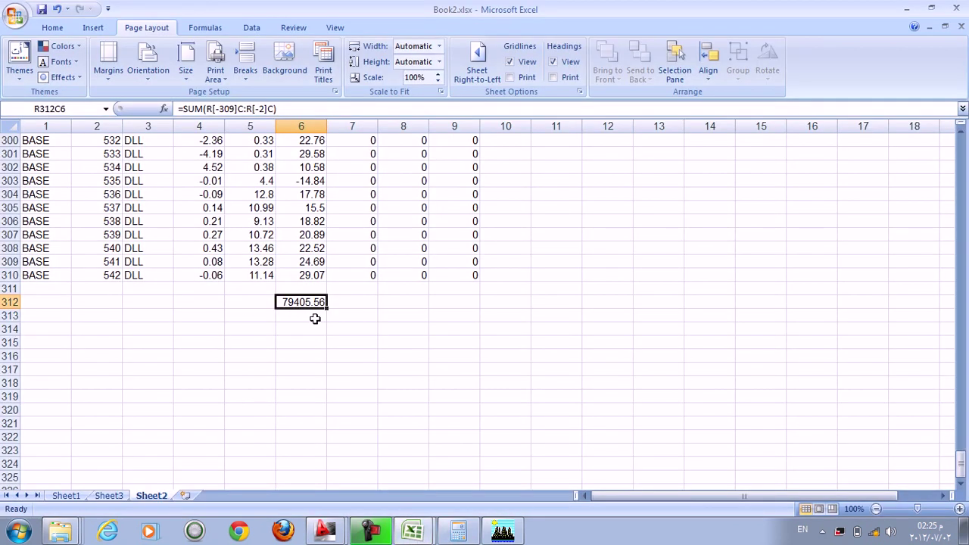
left_click(459, 532)
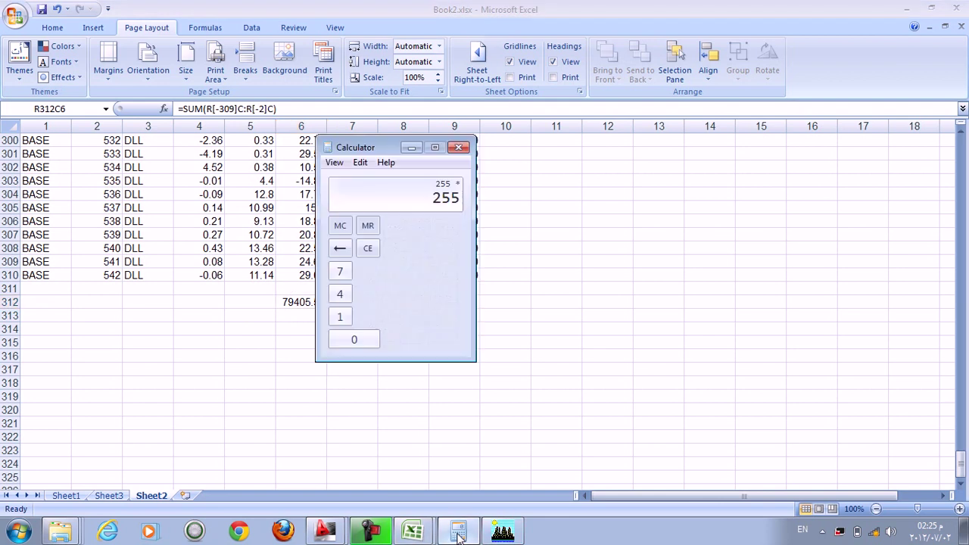
type("79400/")
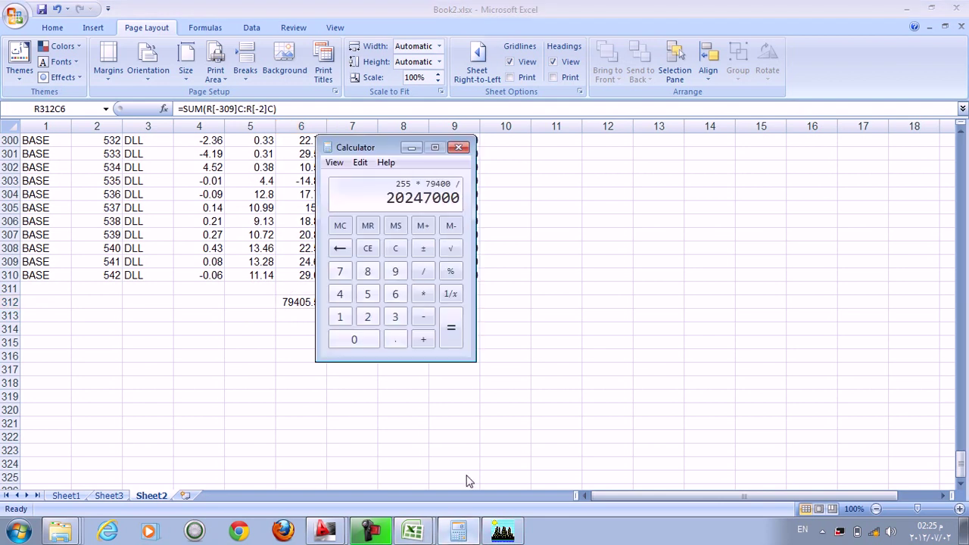
key("Escape")
type("132217e-8")
key("Return")
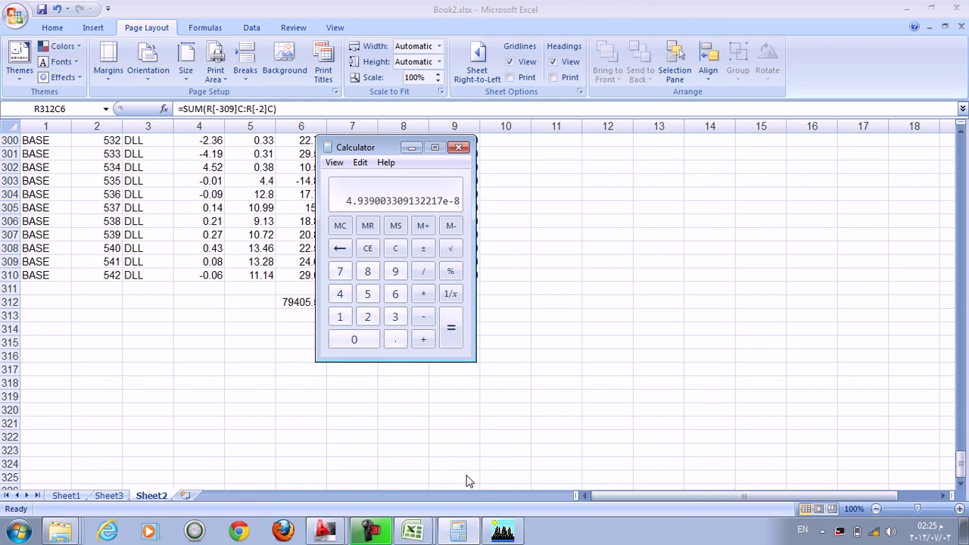
key("Escape")
Divide the total vertical load of 79400 by the raft area of 1750 in the Calculator
type("79")
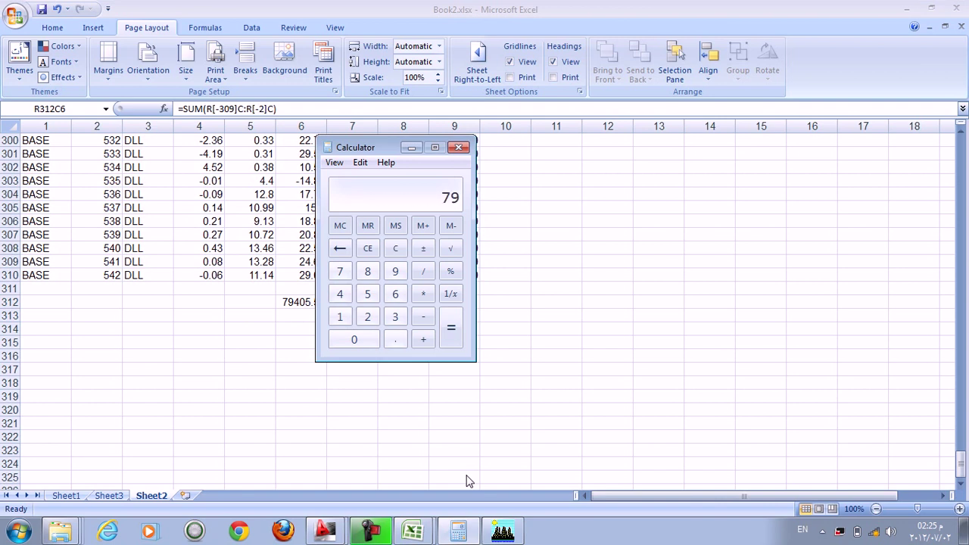
type("400/17")
type("0")
key("BackSpace")
type("50")
key("Return")
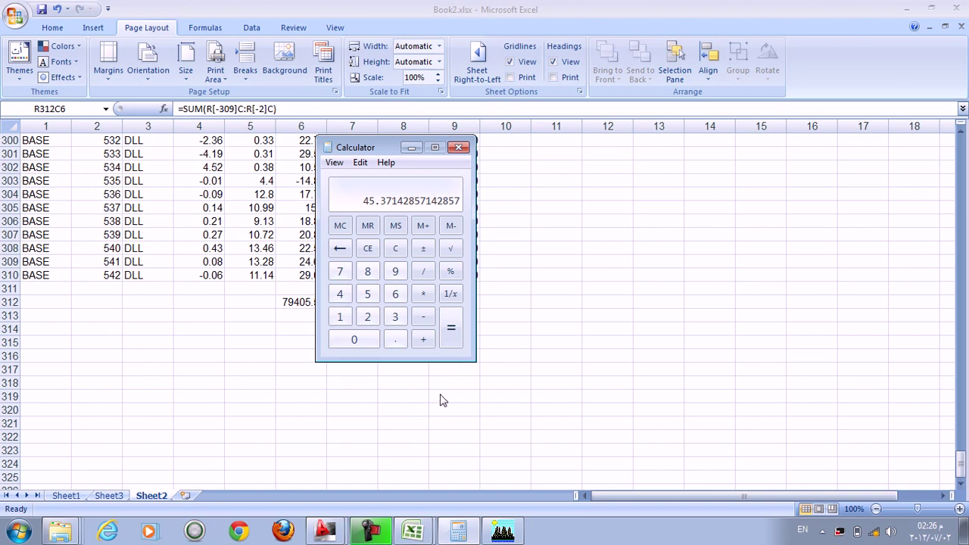
Divide the total vertical load of 79400 by 100, and again by 150
type("79400")
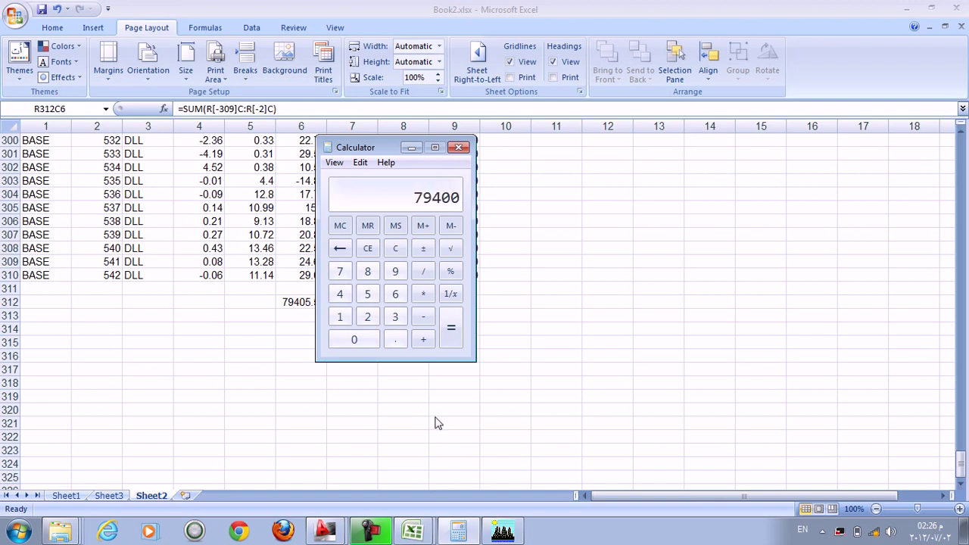
key("slash")
type("100")
key("Return")
type("79400")
key("slash")
type("150")
key("Return")
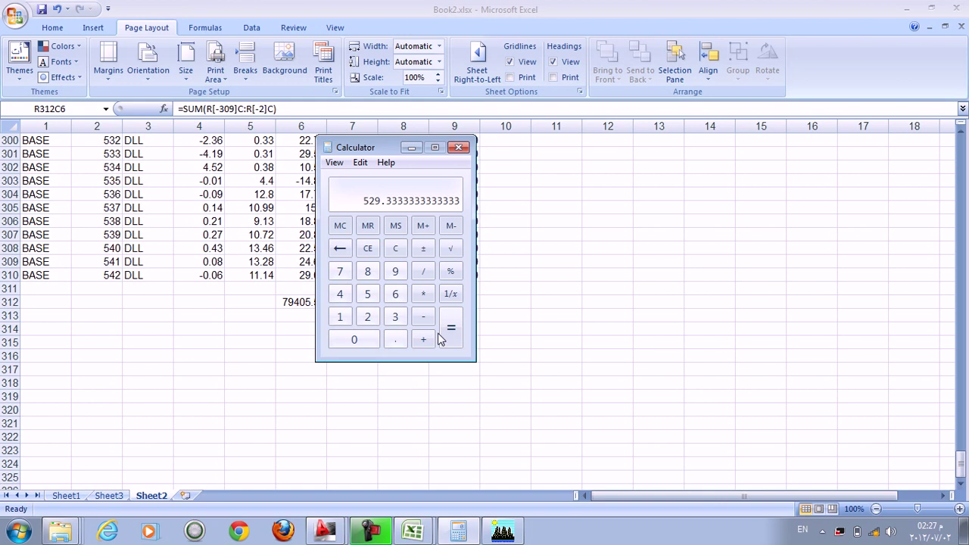
Switch to RAFT.dxf in AutoCAD and copy the red raft outline horizontally to the empty space right of the plan
left_click(326, 530)
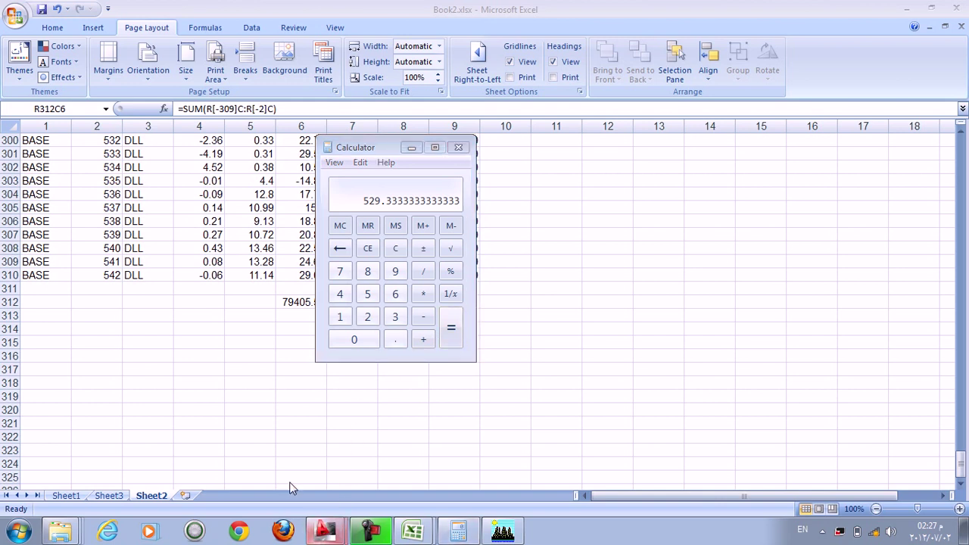
left_click(318, 500)
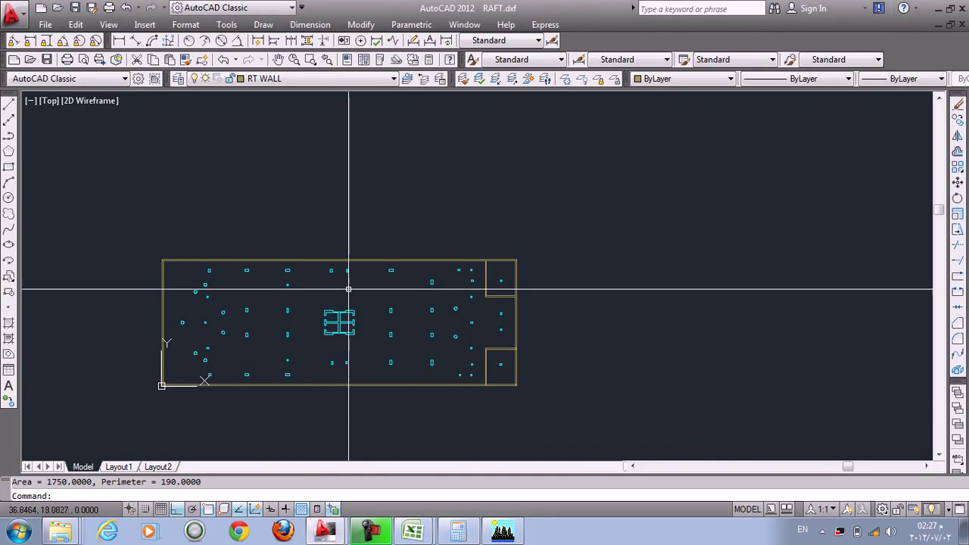
scroll(409, 225, "up", 10)
left_click(567, 197)
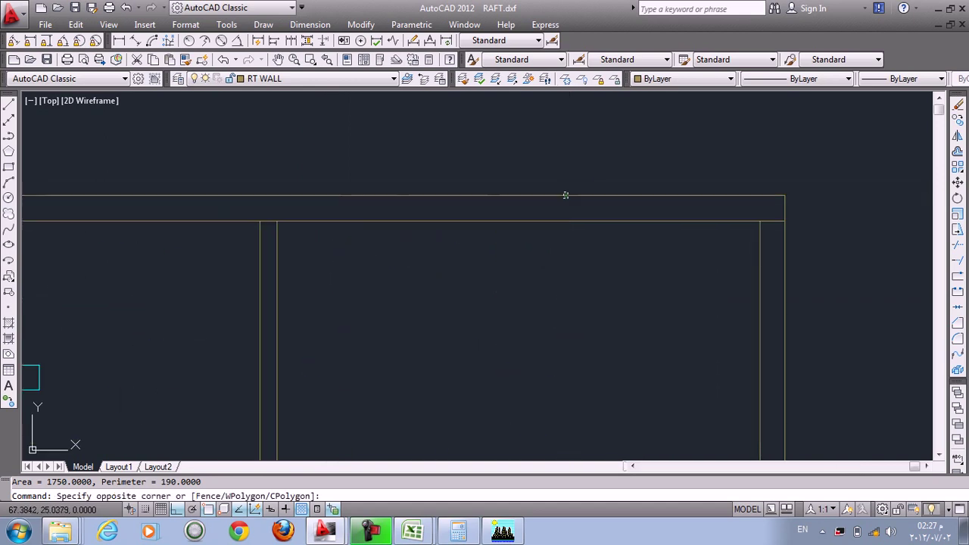
left_click(568, 198)
left_click(568, 198)
left_click(609, 262)
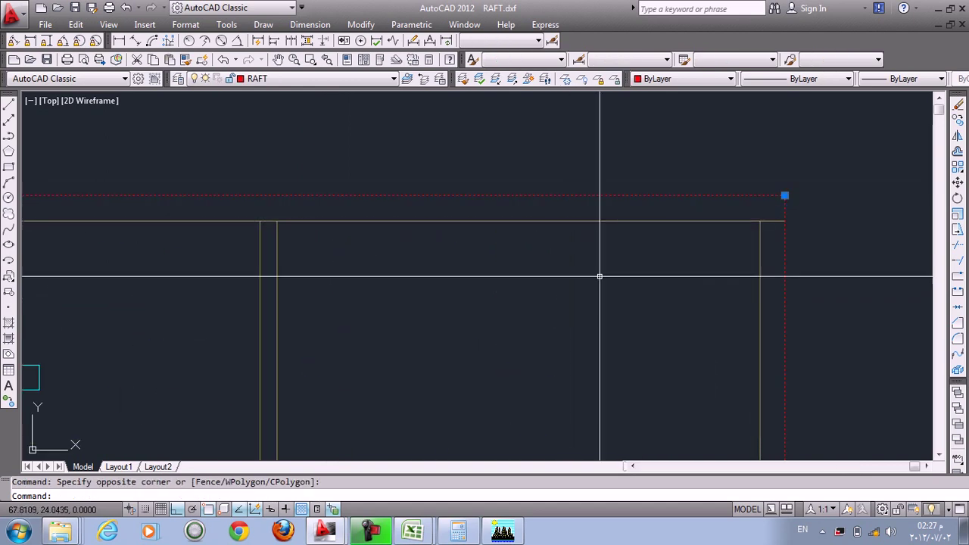
type("co")
key("Return")
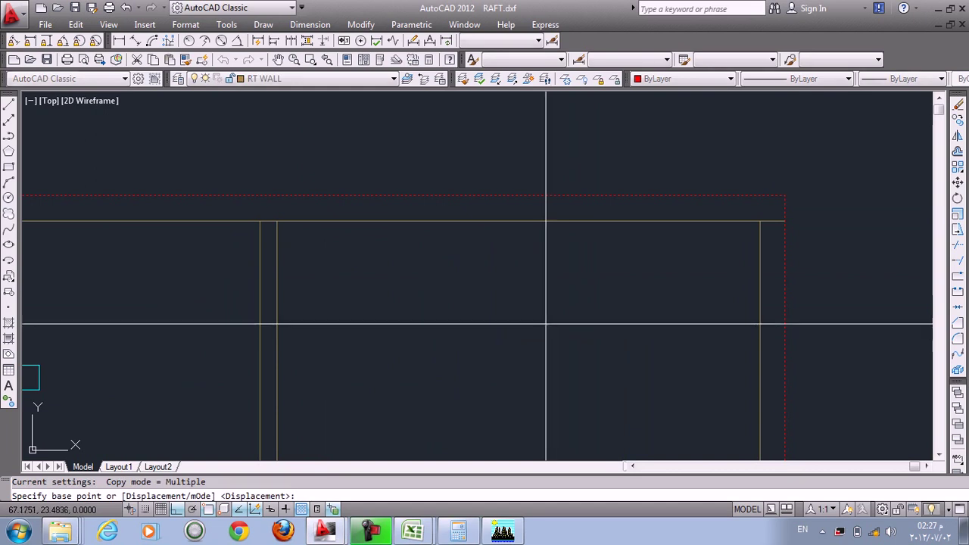
scroll(485, 321, "down", 5)
left_click(484, 321)
middle_click_drag(924, 265, 697, 221)
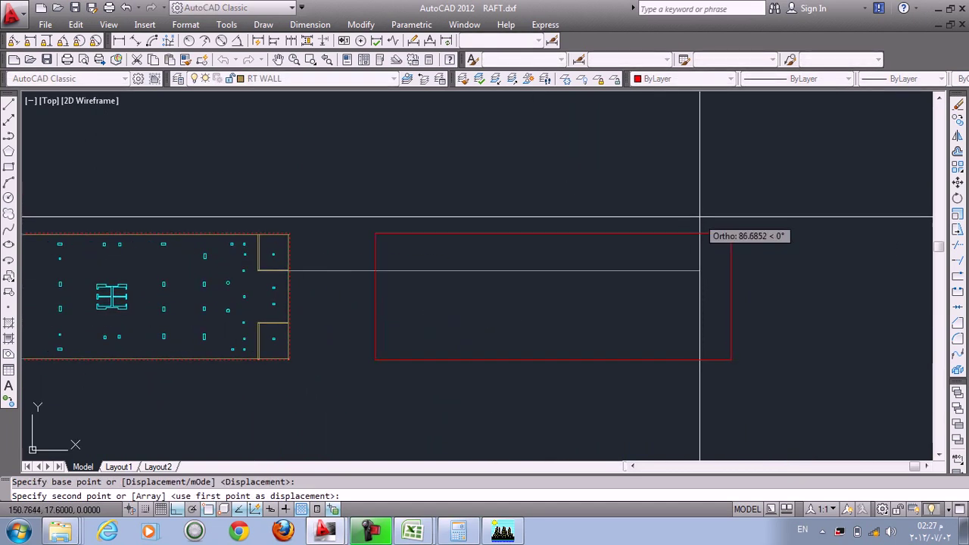
left_click(735, 268)
key("Return")
Draw a circle with a diameter of 0.7 in the empty space below the copied raft outline
middle_click_drag(567, 359, 497, 277)
scroll(472, 328, "up", 5)
type("c")
key("Return")
left_click(472, 329)
type("d")
key("Return")
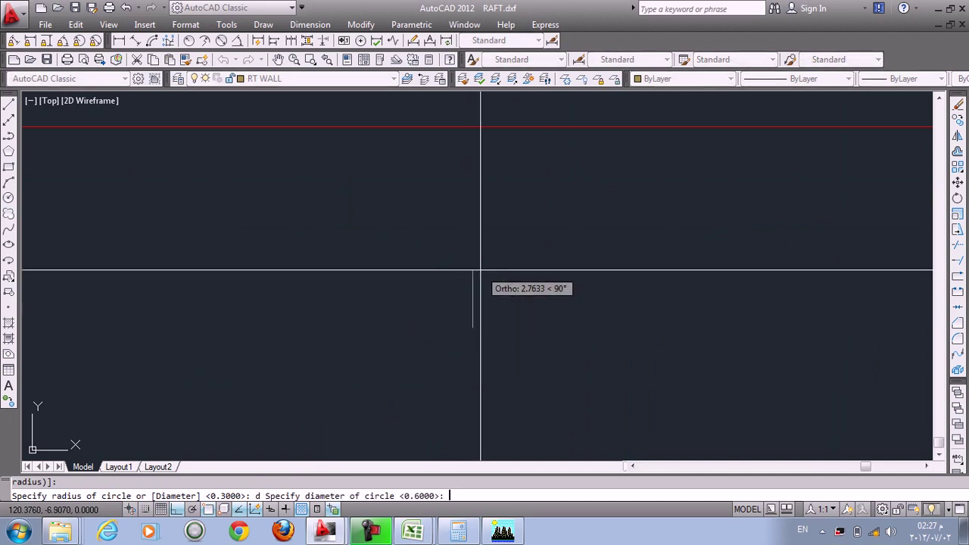
type(".7")
key("Return")
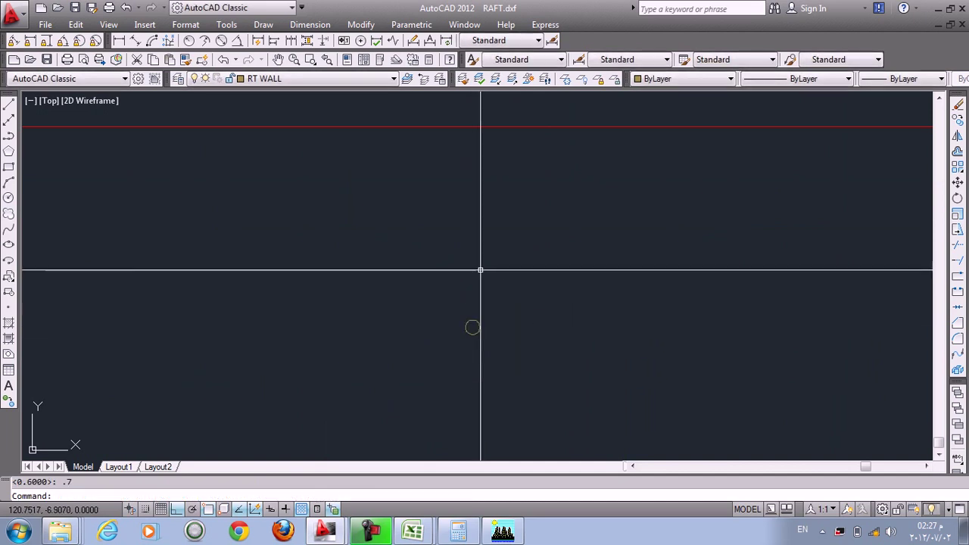
scroll(482, 316, "up", 2)
scroll(483, 315, "up", 2)
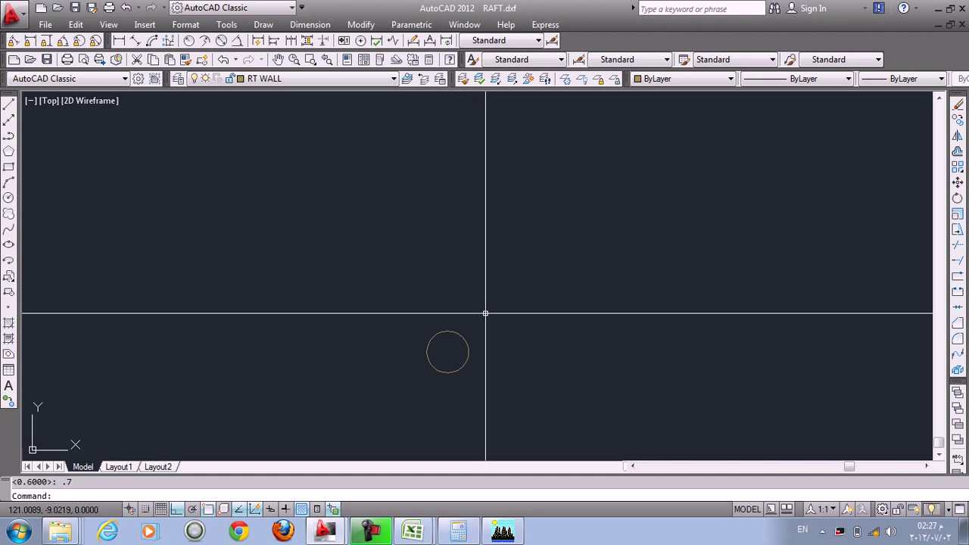
key("Escape")
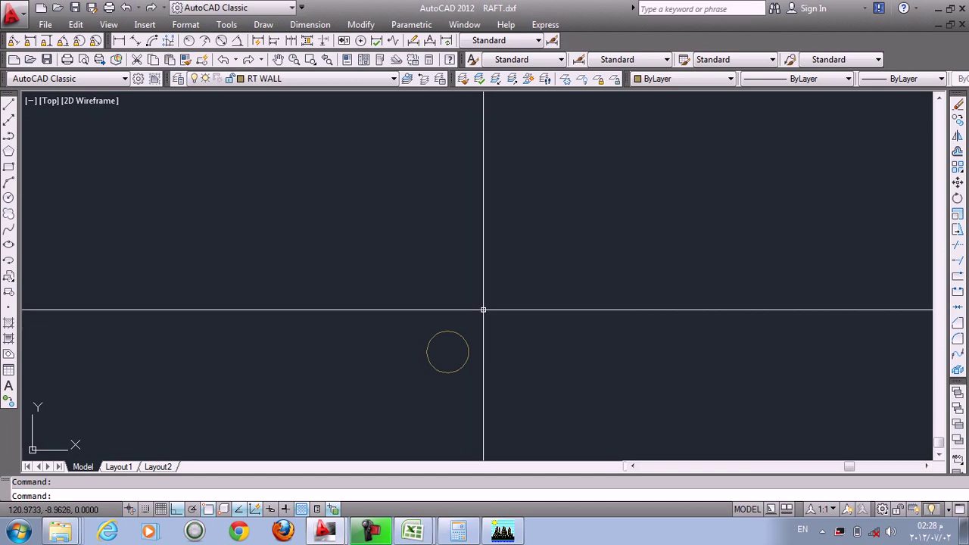
Select the circle and multiply 2.5 by 0.7 in the Calculator
left_click(482, 310)
left_click(447, 362)
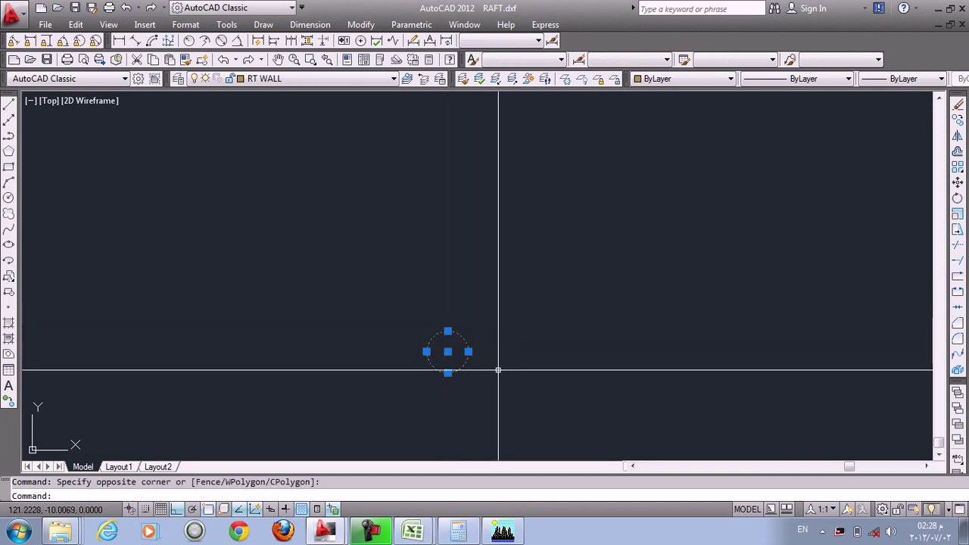
left_click(460, 532)
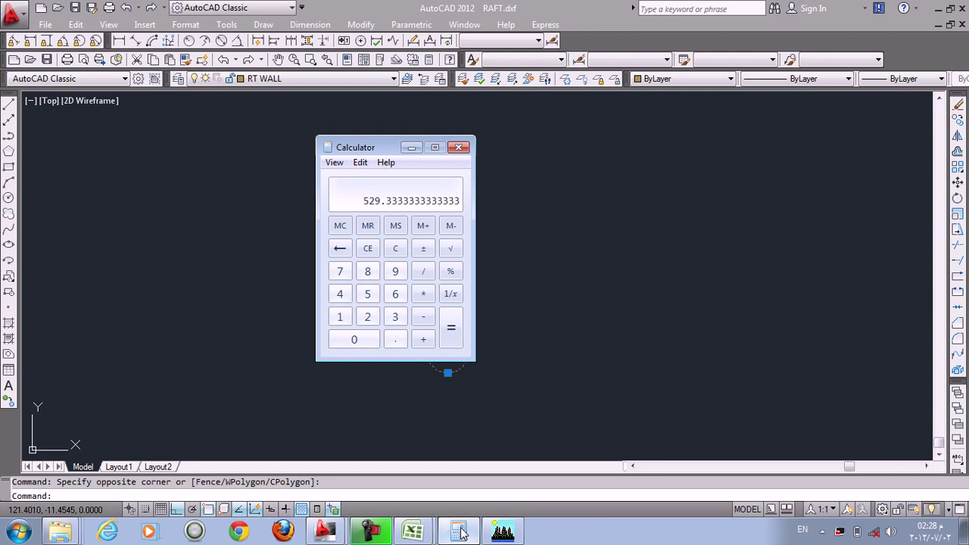
type("530")
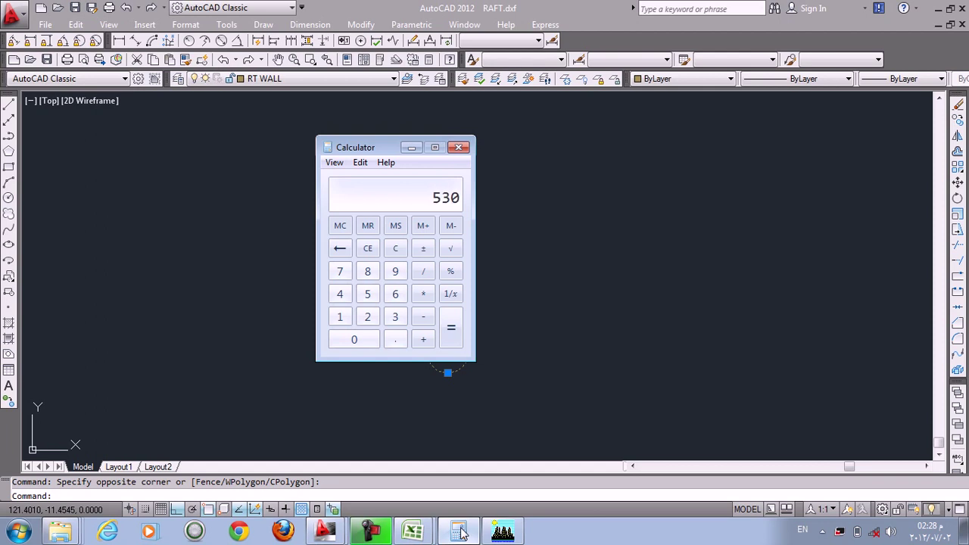
key("Escape")
type("1")
key("BackSpace")
type("2.5 *")
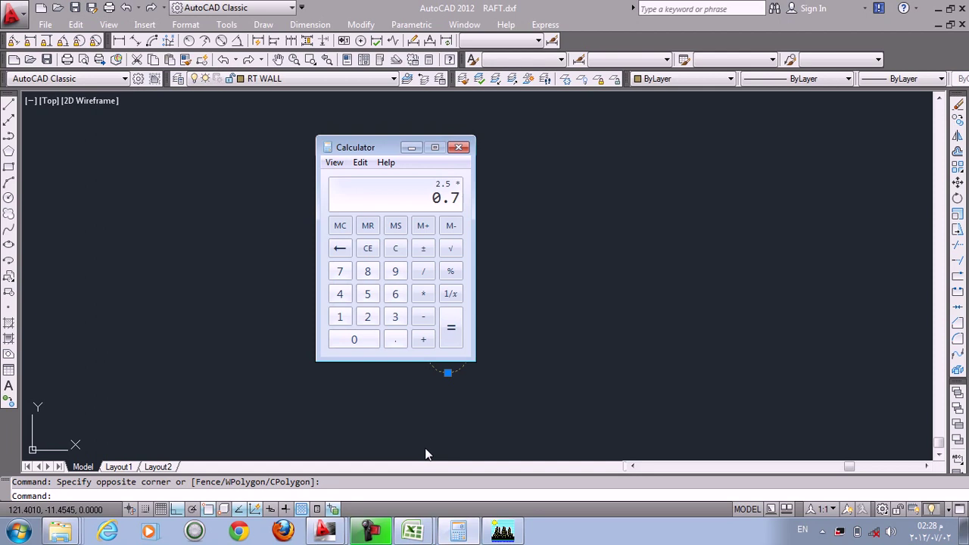
In AutoCAD, copy the circle horizontally to the right by 1.75, using its center as the base point
left_click(505, 349)
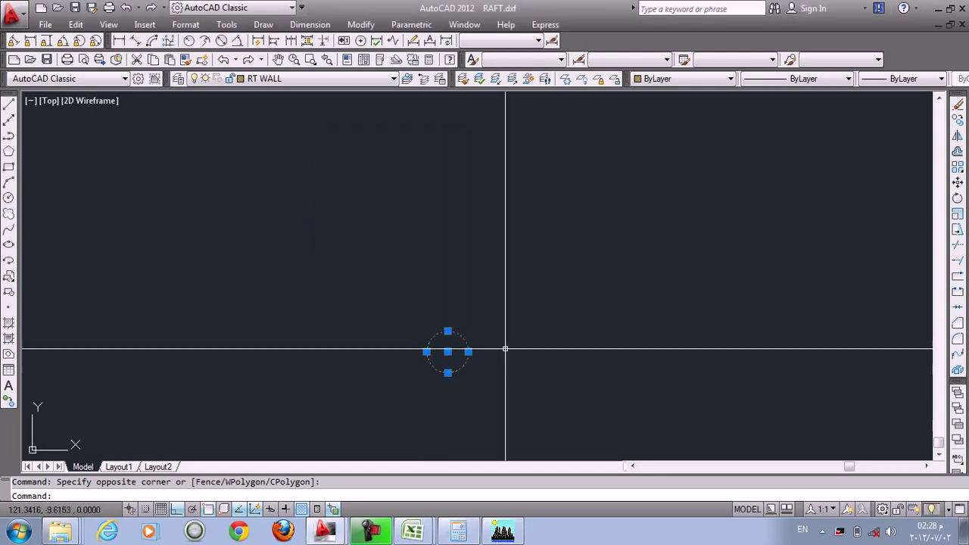
type("co")
key("Return")
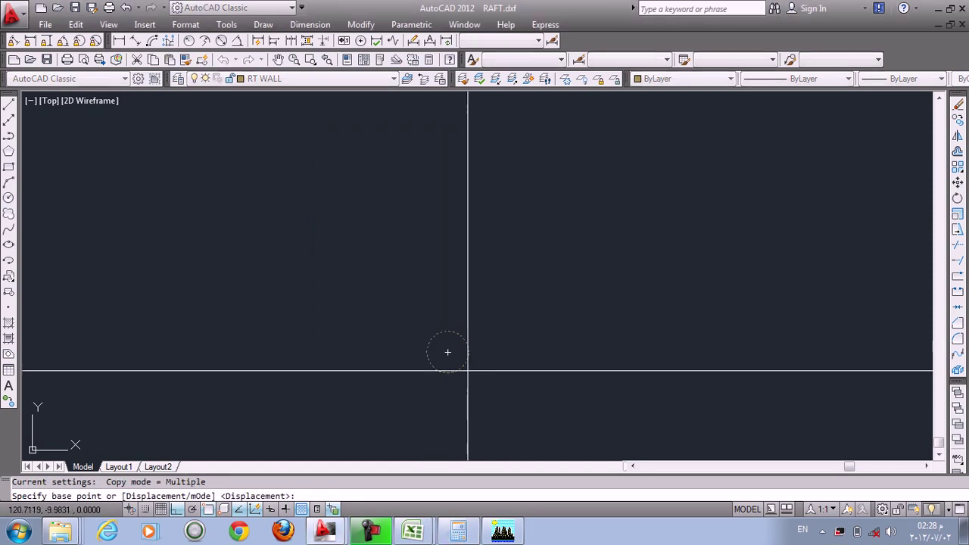
left_click(447, 351)
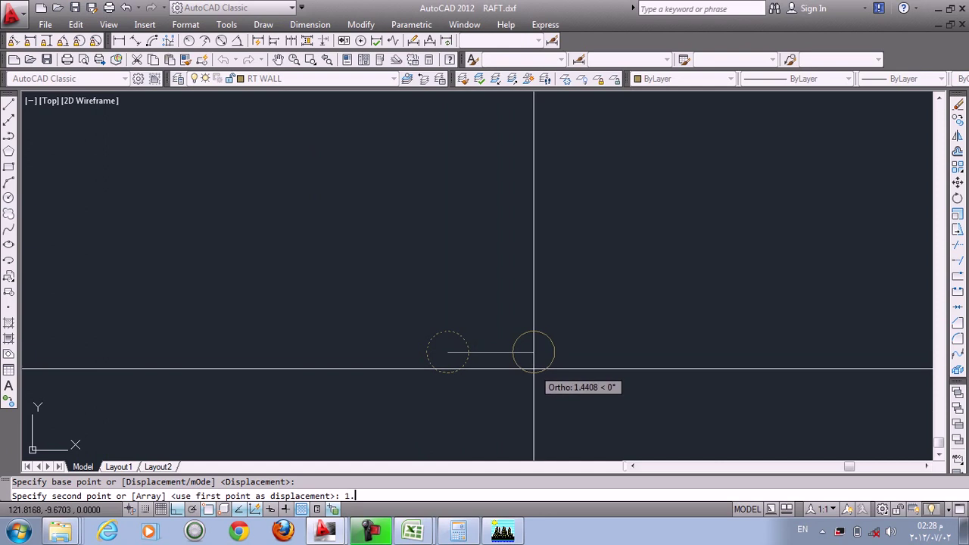
type("1.75")
key("Return")
key("Return")
scroll(550, 368, "down", 4)
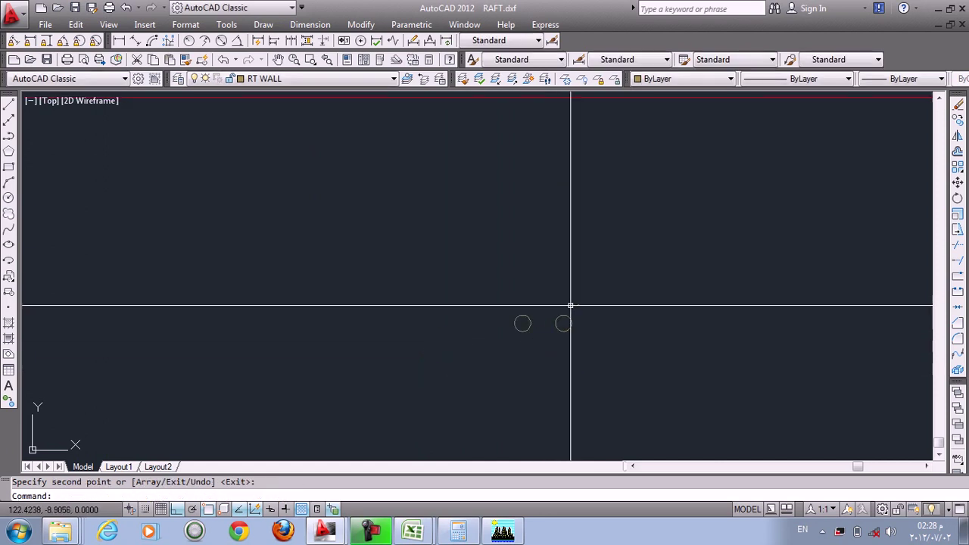
scroll(478, 340, "up", 2)
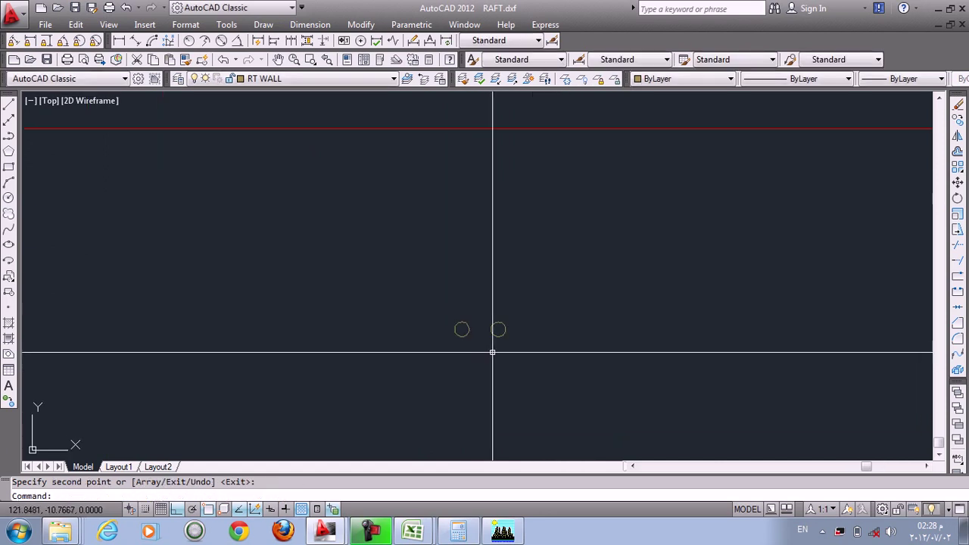
left_click(521, 347)
left_click(416, 297)
middle_click_drag(482, 353, 450, 364)
type("c")
key("Return")
key("Escape")
Copy both circles so that the left circle's center lands on the lower-left corner of the copied raft outline
left_click(481, 333)
left_click(383, 363)
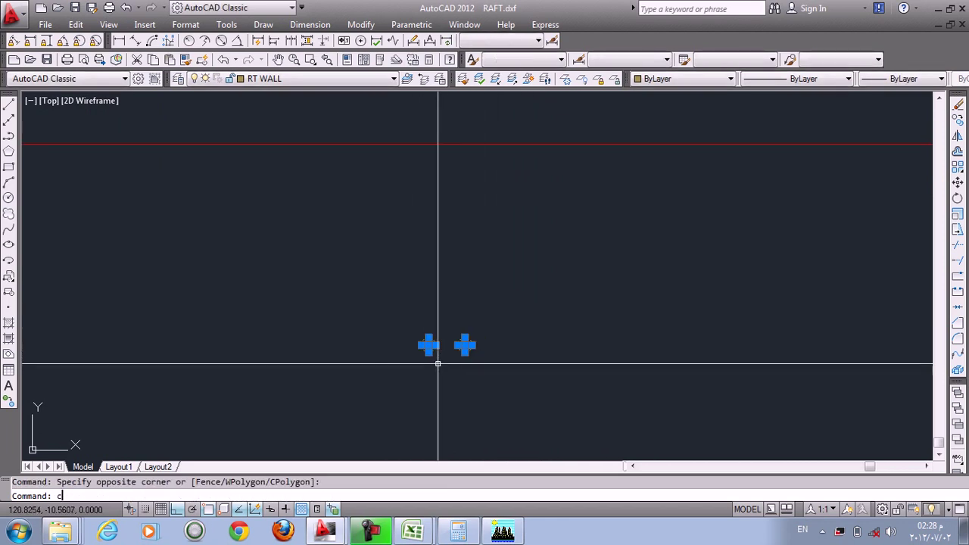
type("co")
key("Return")
key("Return")
scroll(428, 346, "up", 3)
left_click(402, 301)
scroll(454, 333, "down", 4)
scroll(443, 338, "up", 7)
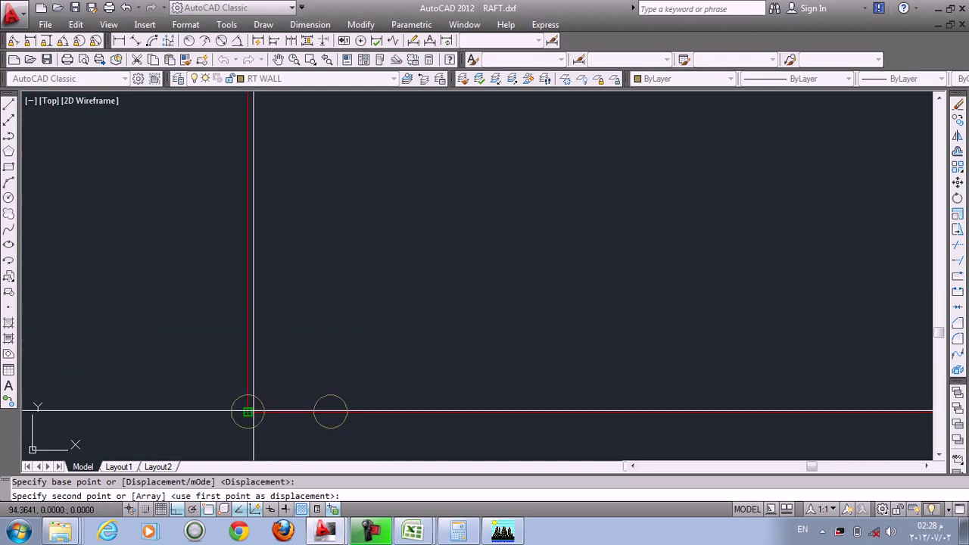
left_click(248, 412)
key("Escape")
Select the two circles at the raft corner and multiply 1.25 by 0.7 in the Calculator
left_click(212, 357)
left_click(401, 454)
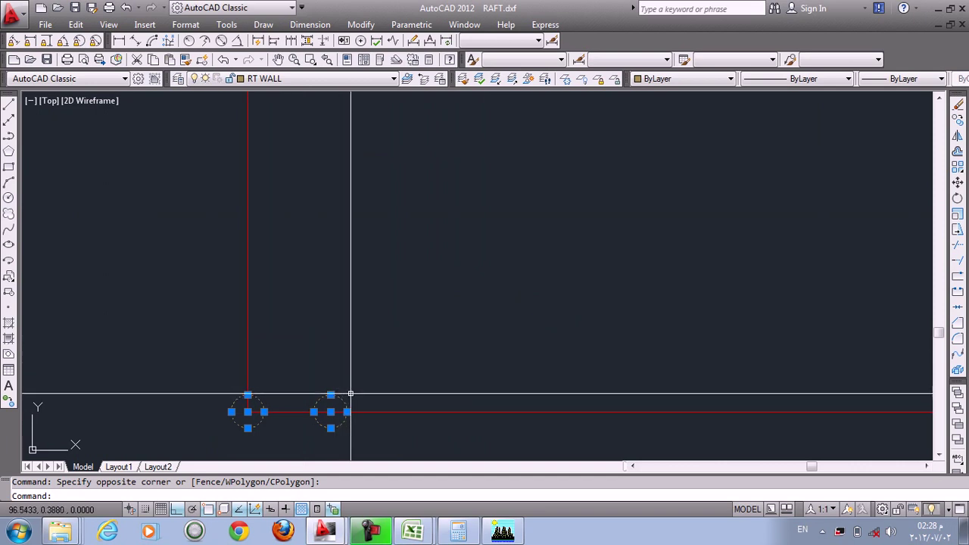
left_click(467, 534)
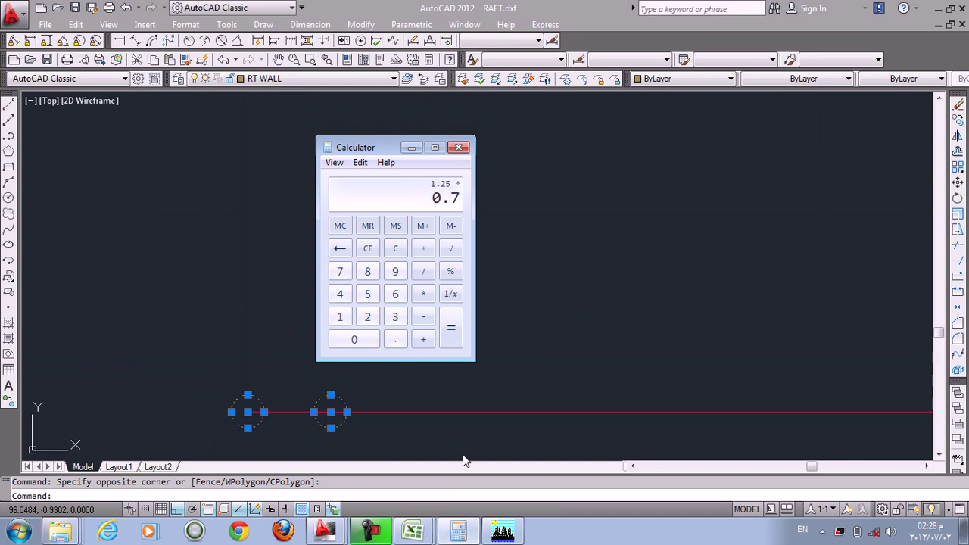
left_click(402, 410)
Move both circles at the raft corner 0.875 upward
left_click(197, 355)
left_click(313, 417)
type("m")
key("Return")
left_click(359, 387)
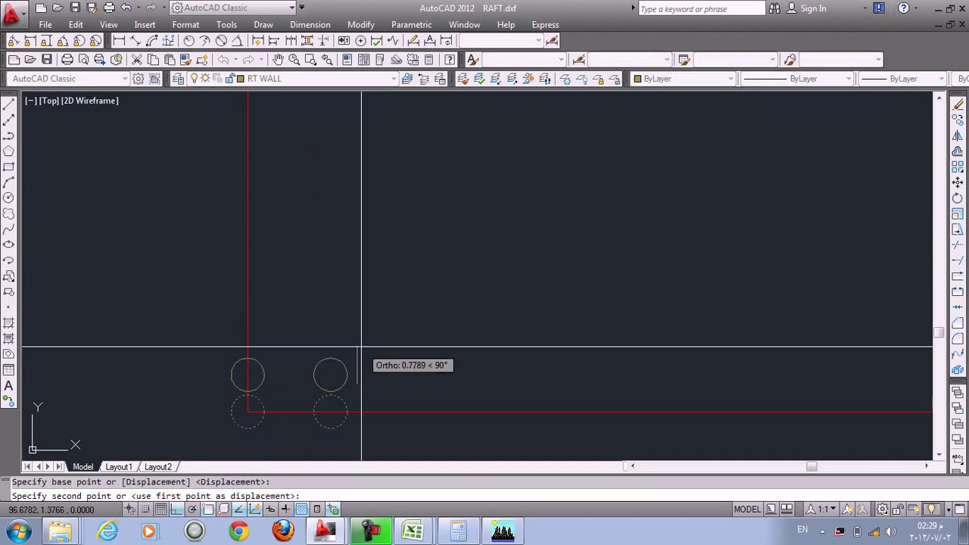
key("Return")
Move both circles 0.875 to the right, inside the raft outline
left_click(196, 318)
left_click(400, 426)
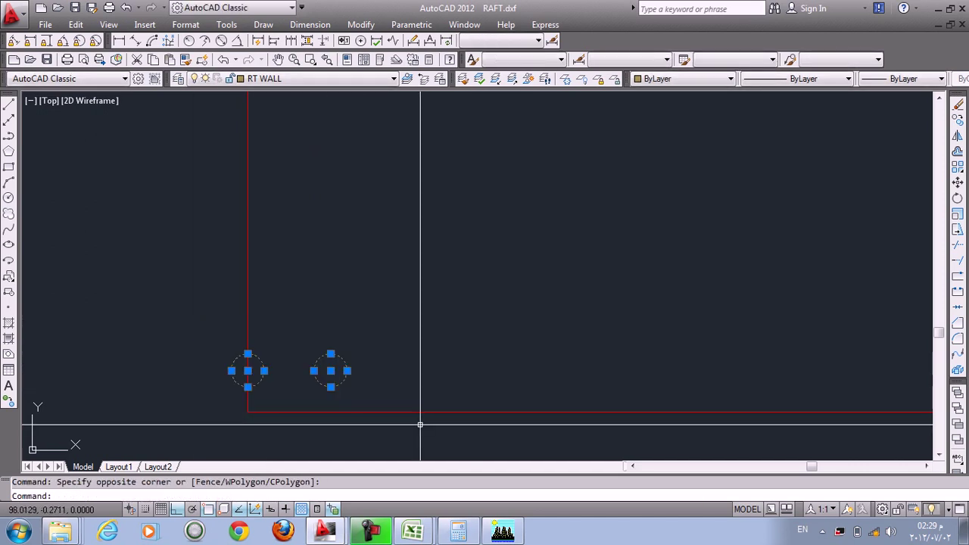
key("Return")
left_click(411, 350)
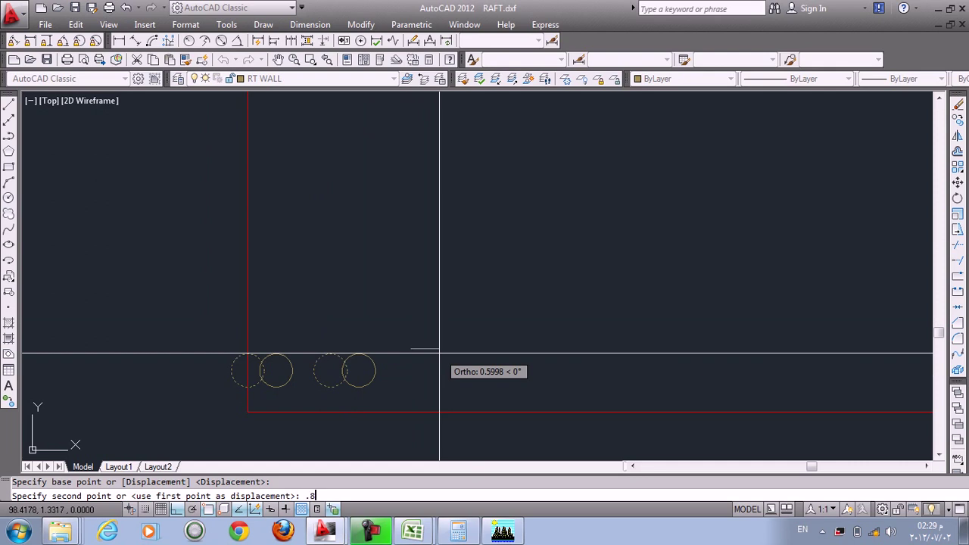
type(".875")
key("Return")
Try to move both circles 0.005 upward
left_click(435, 351)
left_click(327, 368)
left_click(289, 371)
type("m")
key("Return")
left_click(349, 342)
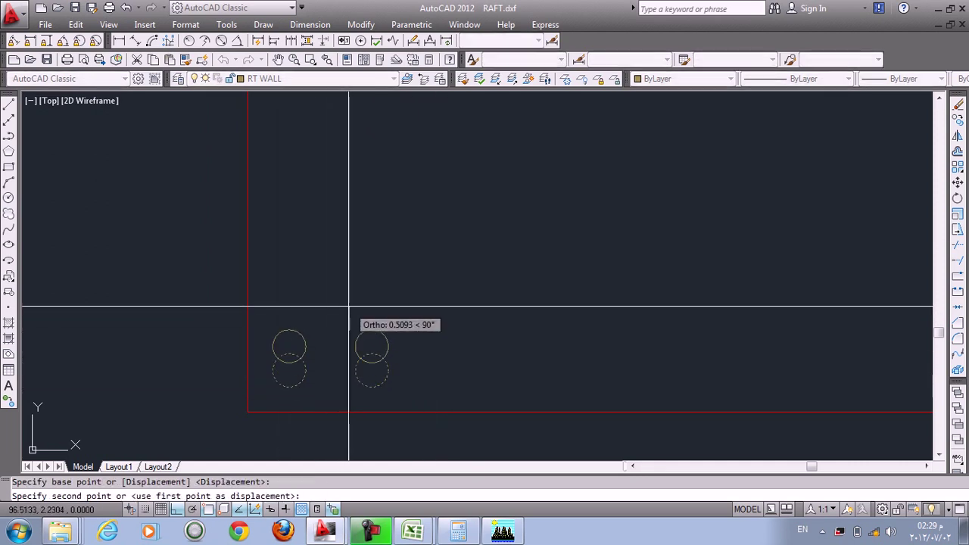
type(".005")
key("Return")
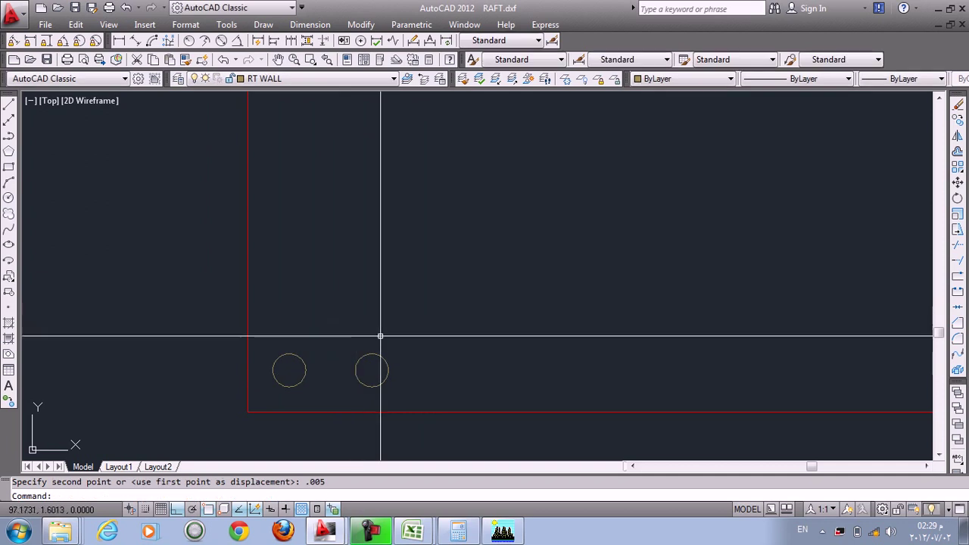
key("ctrl+s")
Try a rectangular array of the right circle with 20 rows and 50 columns, using 1.75 as the spacing distance
scroll(378, 342, "down", 8)
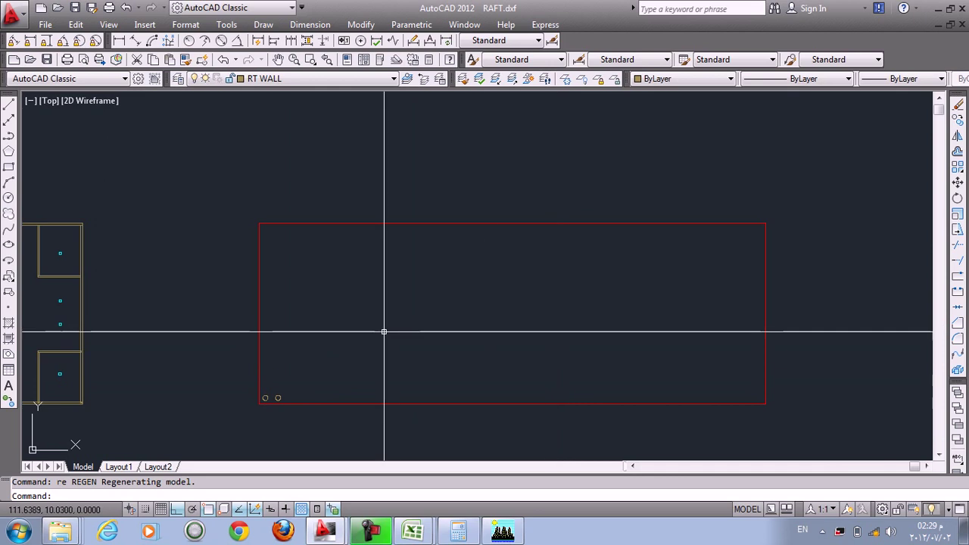
scroll(277, 398, "up", 6)
left_click(326, 401)
left_click(294, 374)
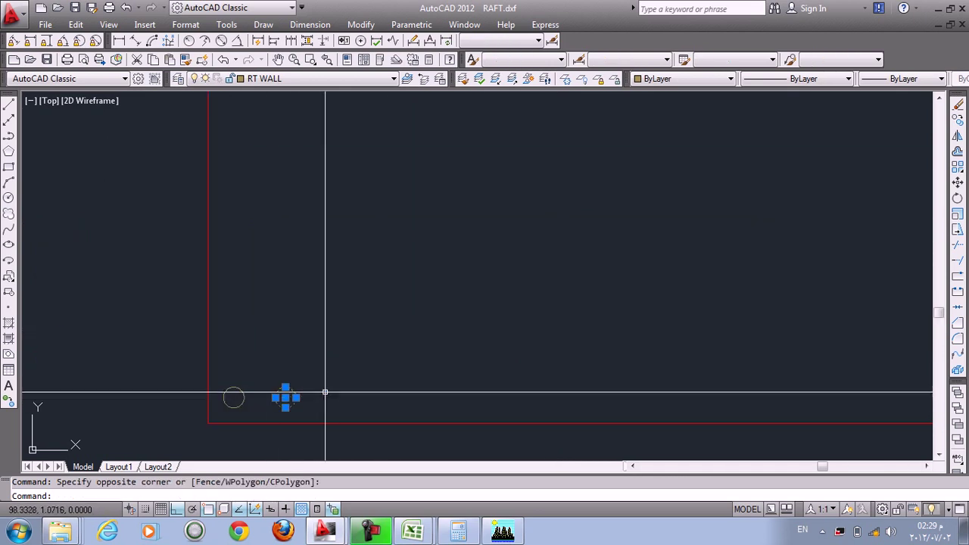
type("ar")
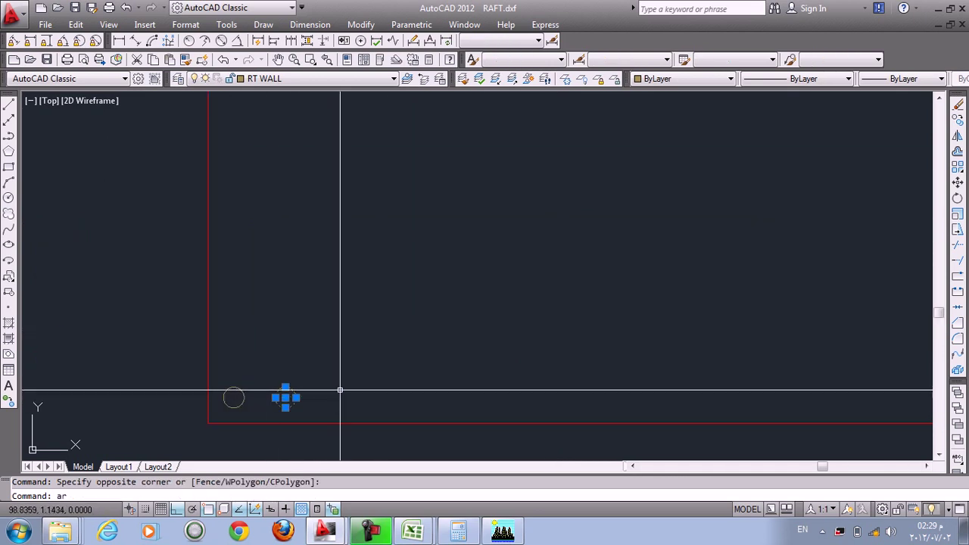
key("Return")
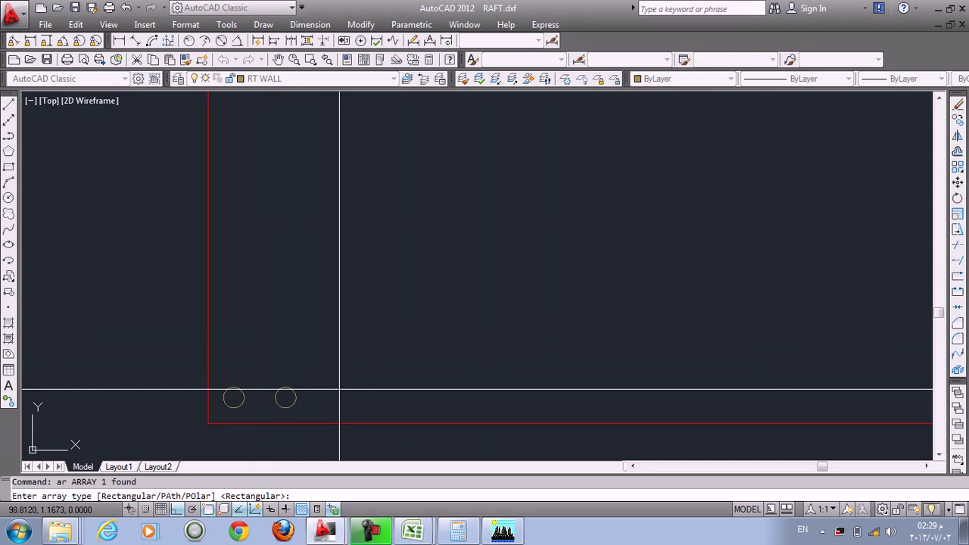
key("Return")
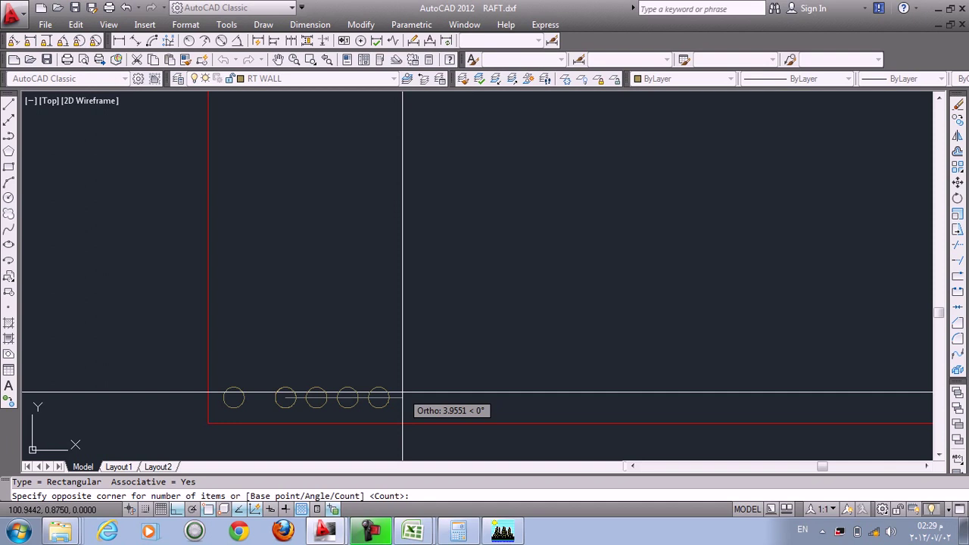
type("c")
key("Return")
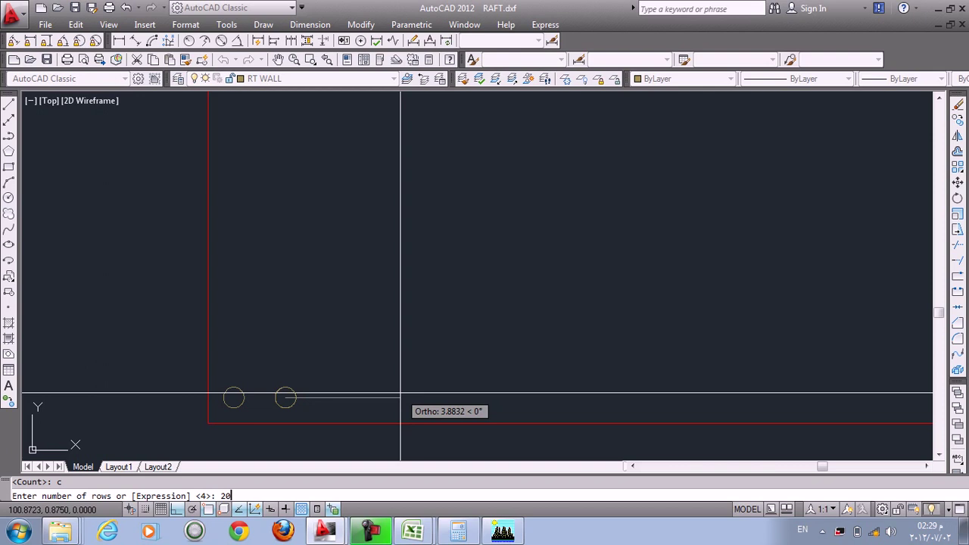
key("Return")
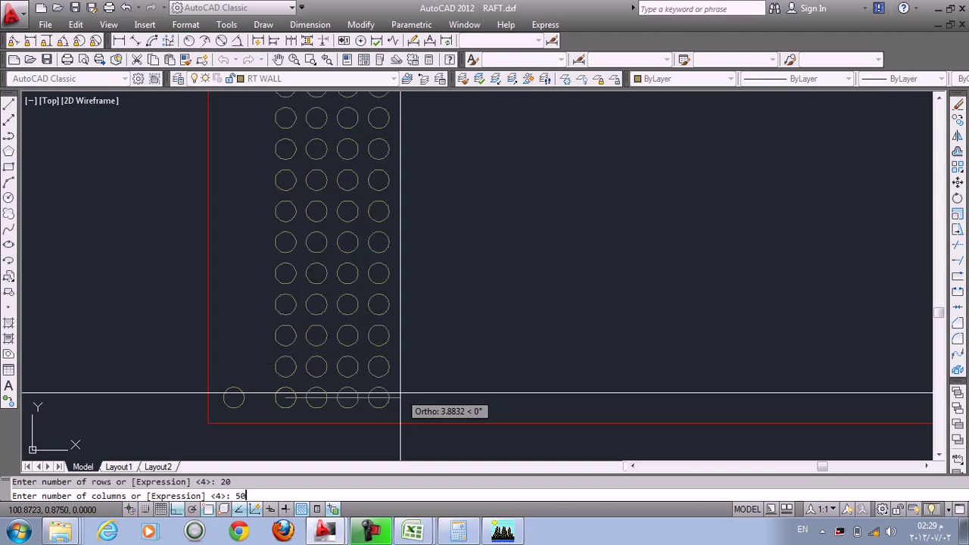
type("50")
key("Return")
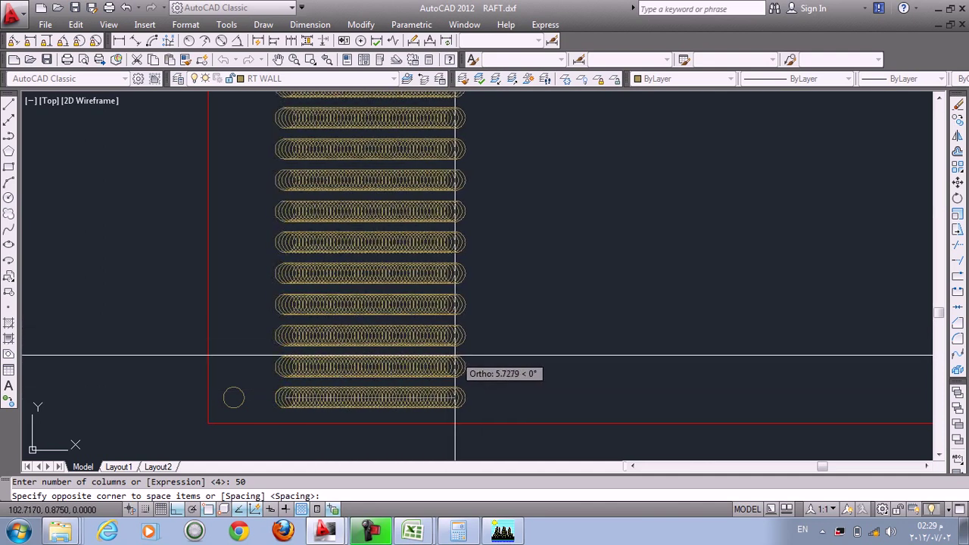
type("1.75")
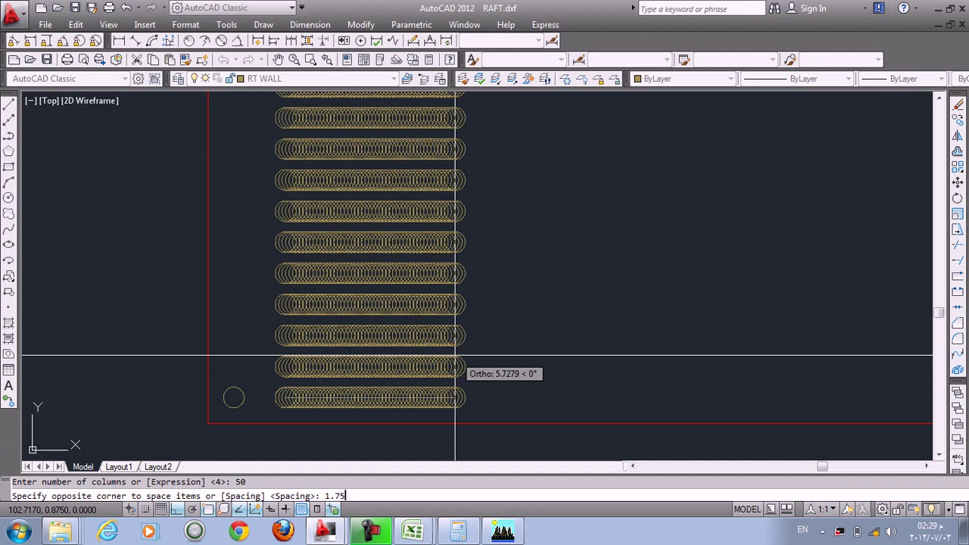
key("Return")
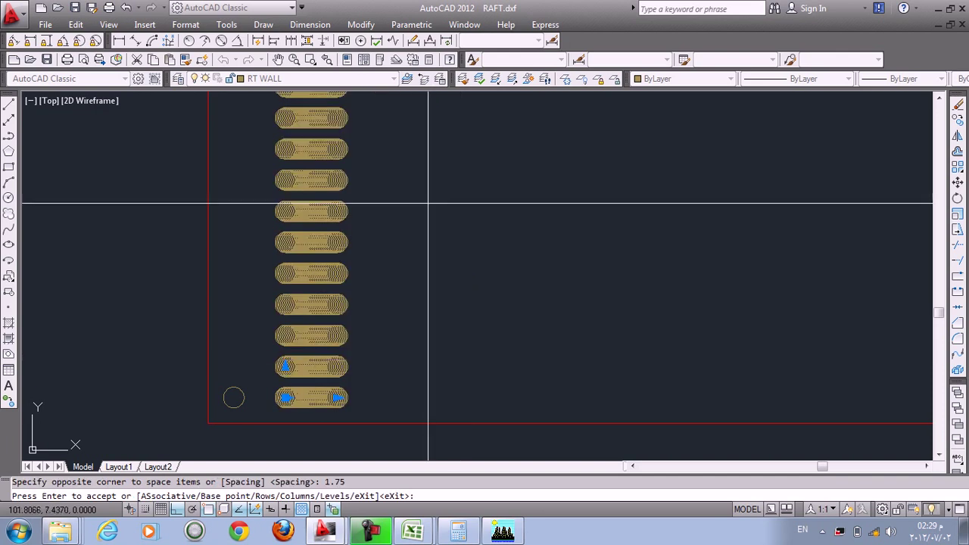
Cancel and undo the 20-row, 50-column circle array
scroll(316, 394, "up", 1)
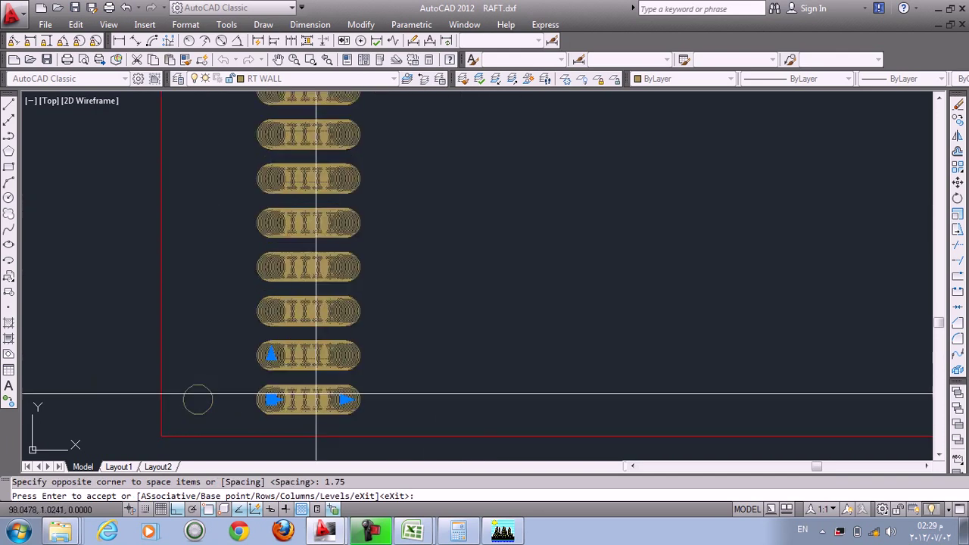
scroll(318, 394, "up", 3)
key("ctrl+z")
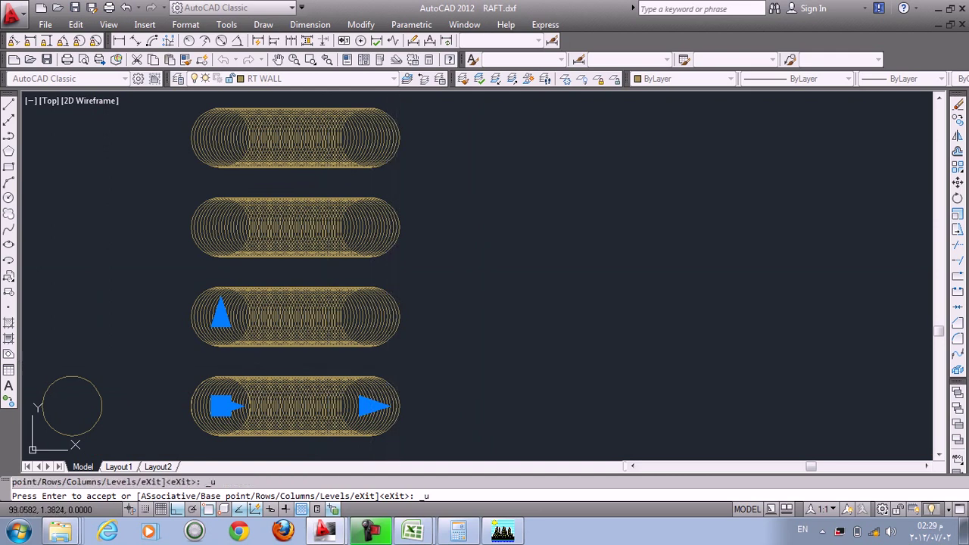
key("Escape")
key("ctrl+z")
Create a rectangular array of the second circle from the raft's lower-left corner with 1 row and 50 columns at 1.75 spacing
scroll(303, 385, "up", 5)
left_click(233, 329)
middle_click_drag(233, 329, 333, 296)
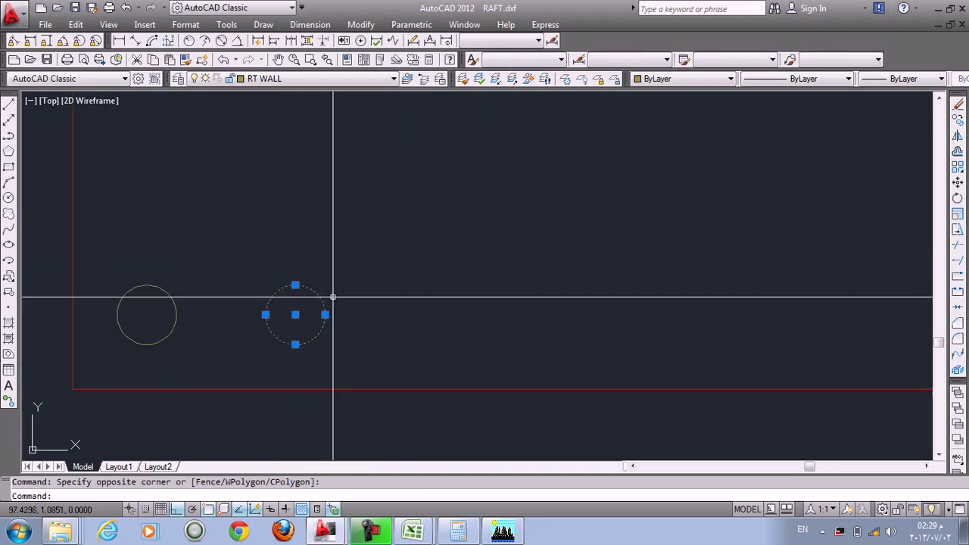
type("ar ARRAY 1 found")
key("Return")
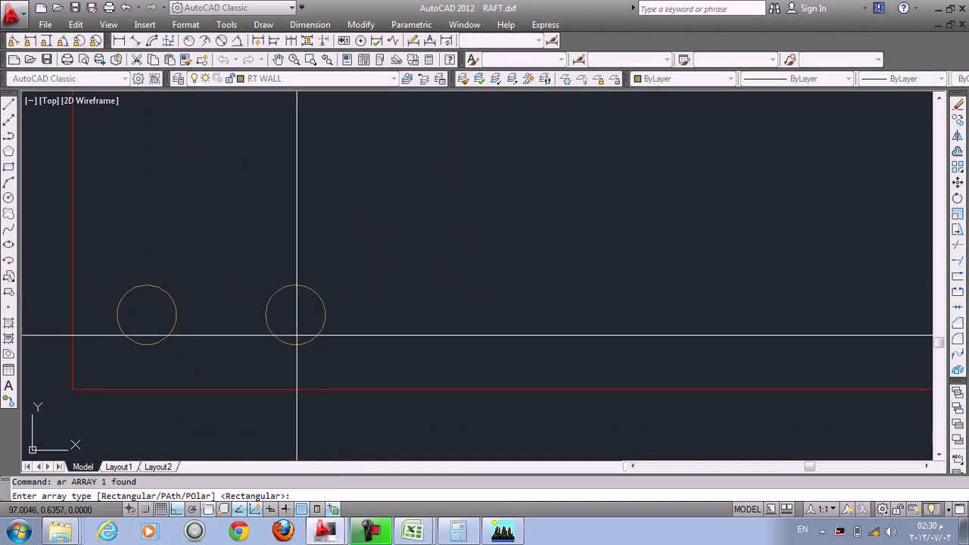
key("Return")
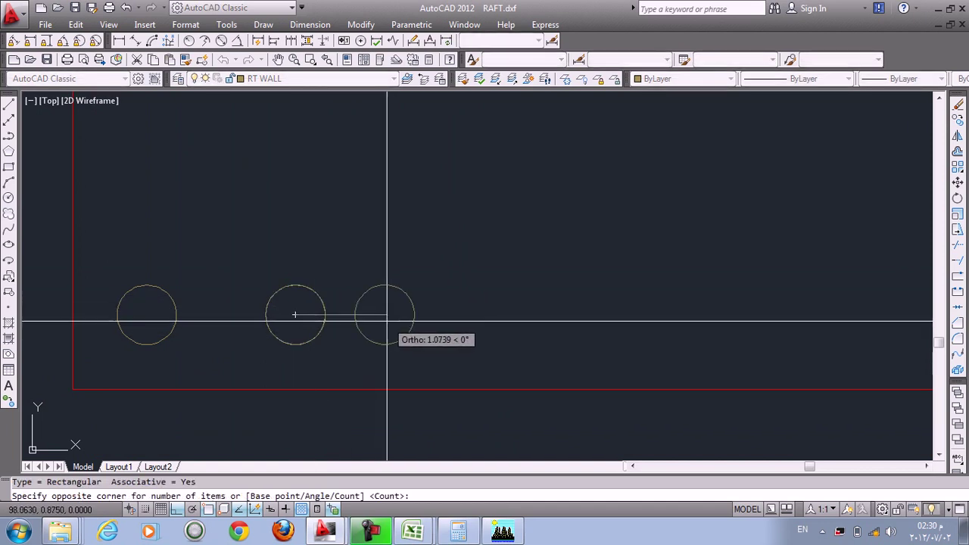
type("c")
key("Return")
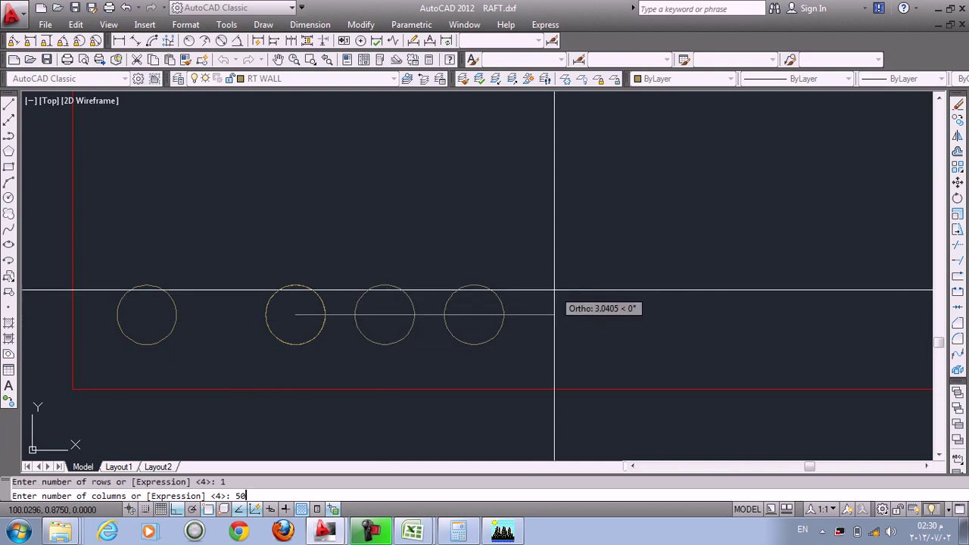
key("Return")
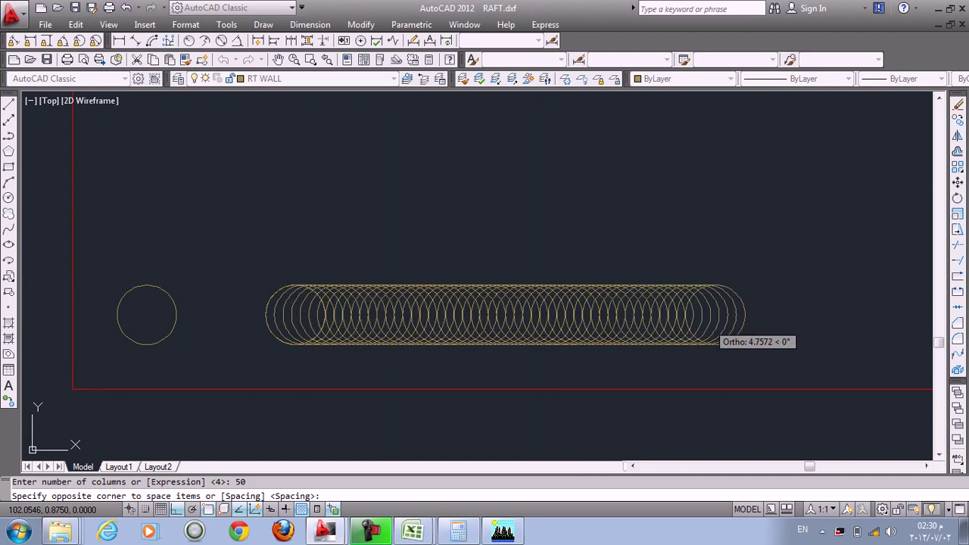
scroll(437, 314, "down", 5)
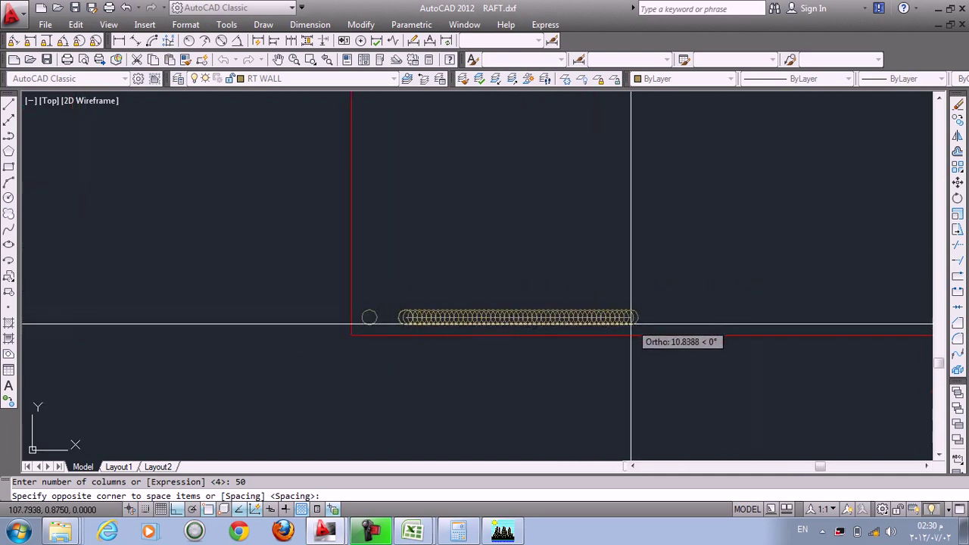
type("s")
key("Return")
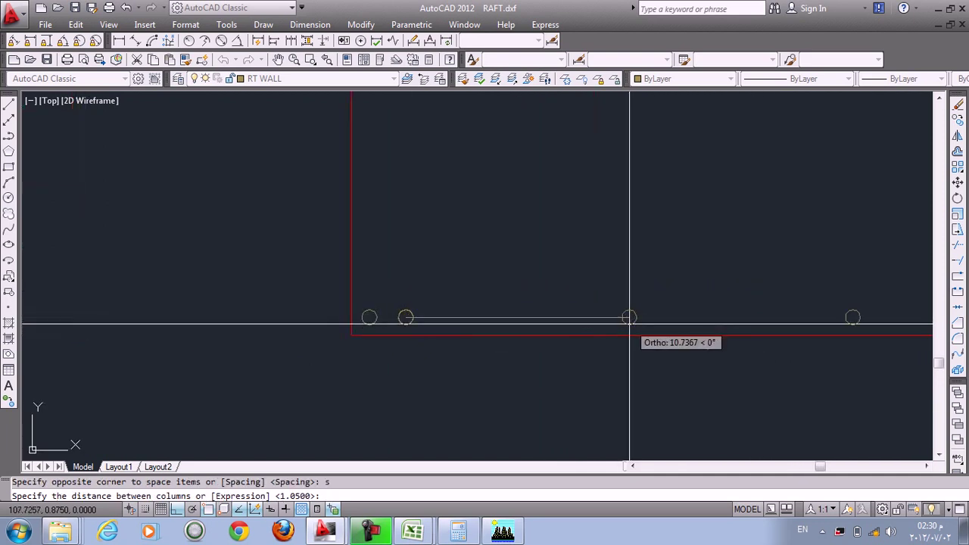
type("1.75")
key("Return")
key("Escape")
Try a rectangular array of the circle row, entering 20 for the item count
scroll(519, 142, "down", 3)
scroll(525, 232, "up", 1)
middle_click_drag(569, 250, 452, 250)
left_click(684, 297)
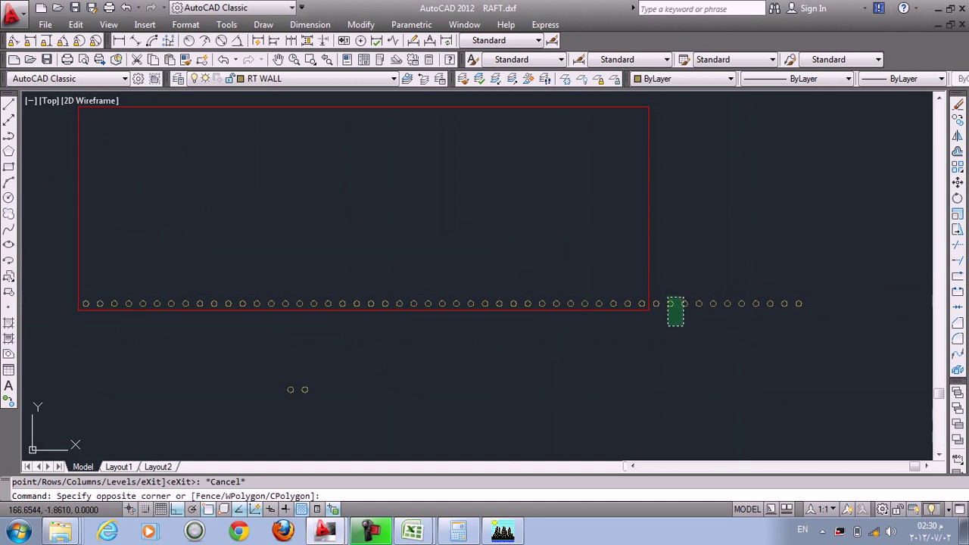
left_click(580, 321)
middle_click_drag(499, 309, 577, 283)
scroll(196, 270, "up", 3)
middle_click_drag(197, 270, 306, 298)
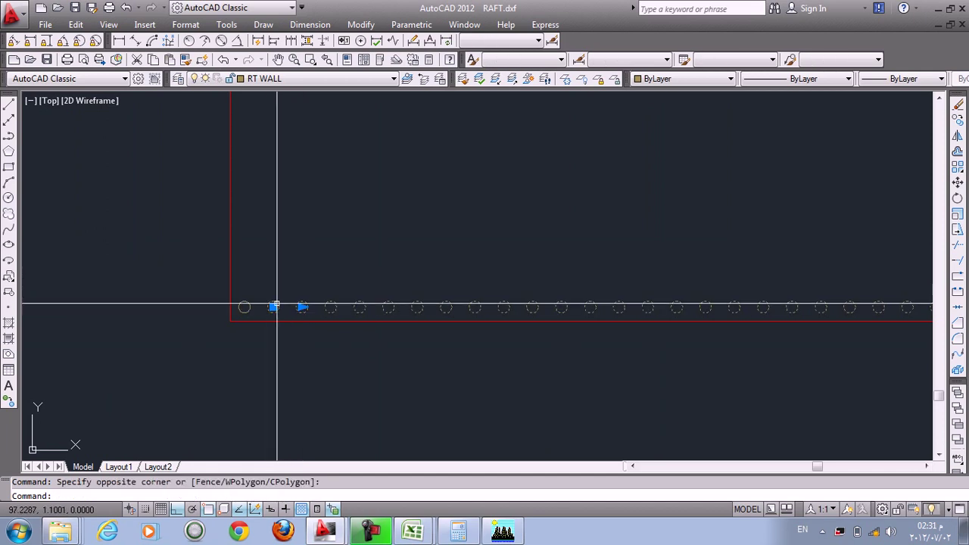
key("Escape")
scroll(274, 302, "up", 4)
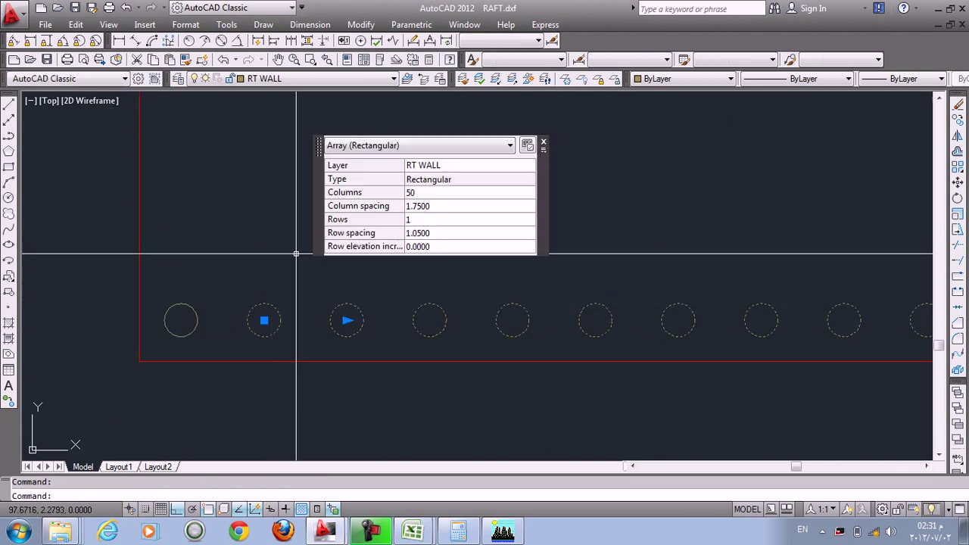
key("Escape")
left_click(264, 320)
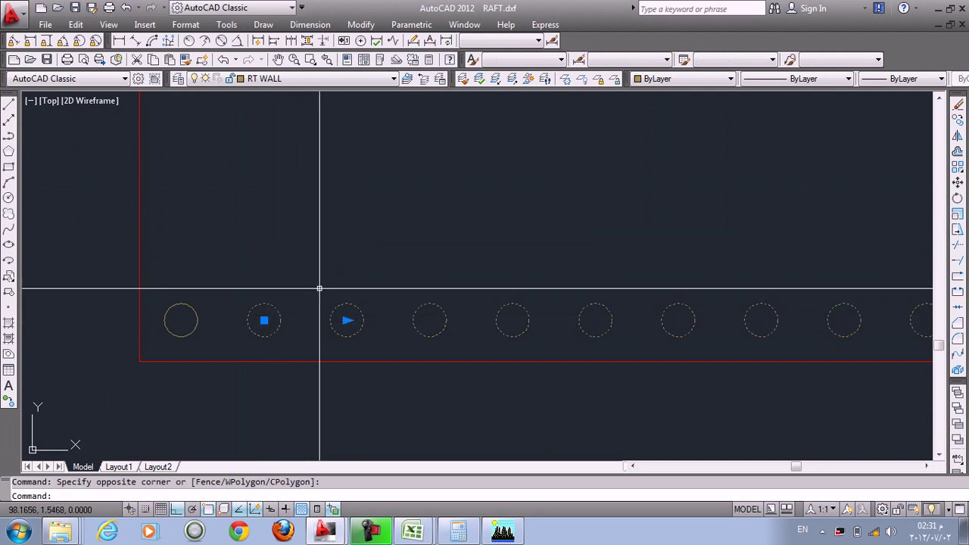
key("Return")
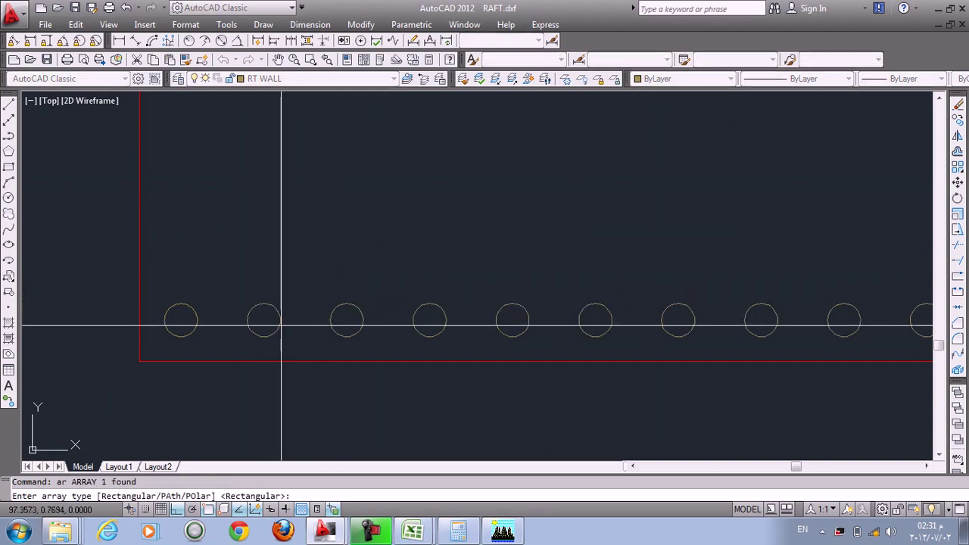
key("Return")
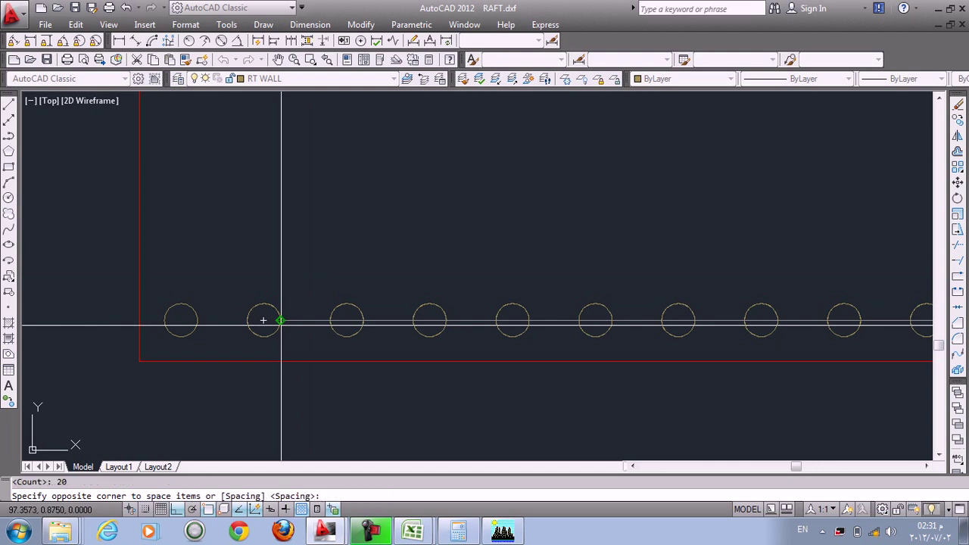
key("Return")
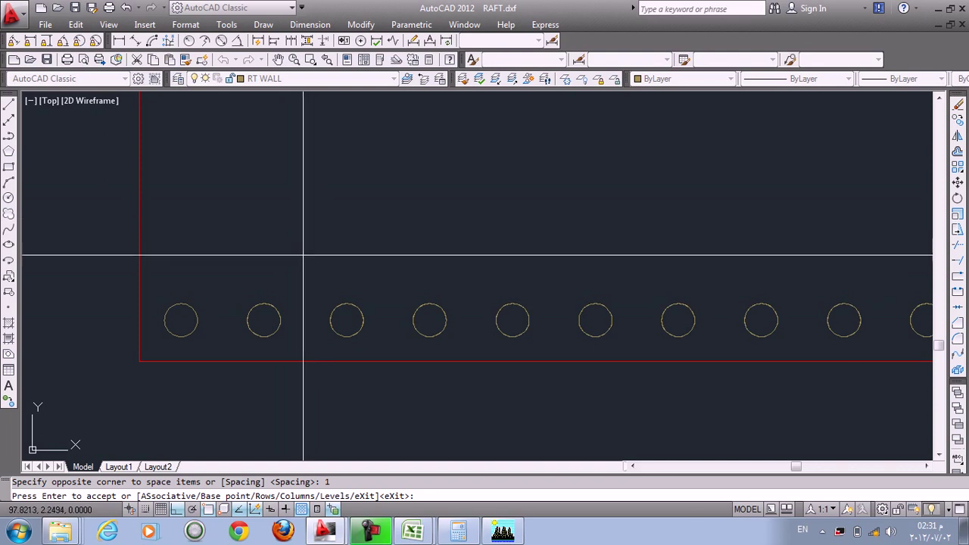
key("Escape")
left_click(285, 289)
type("a")
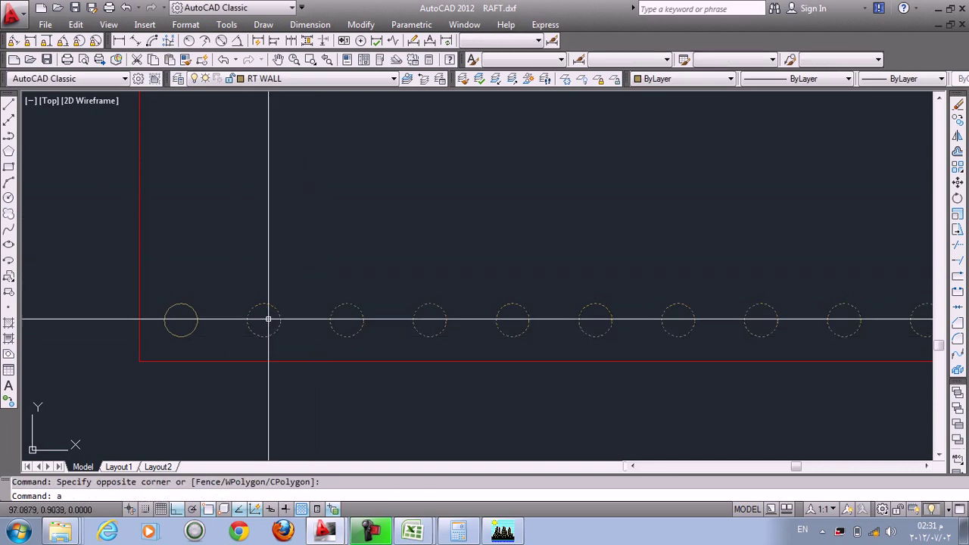
type("r")
key("Return")
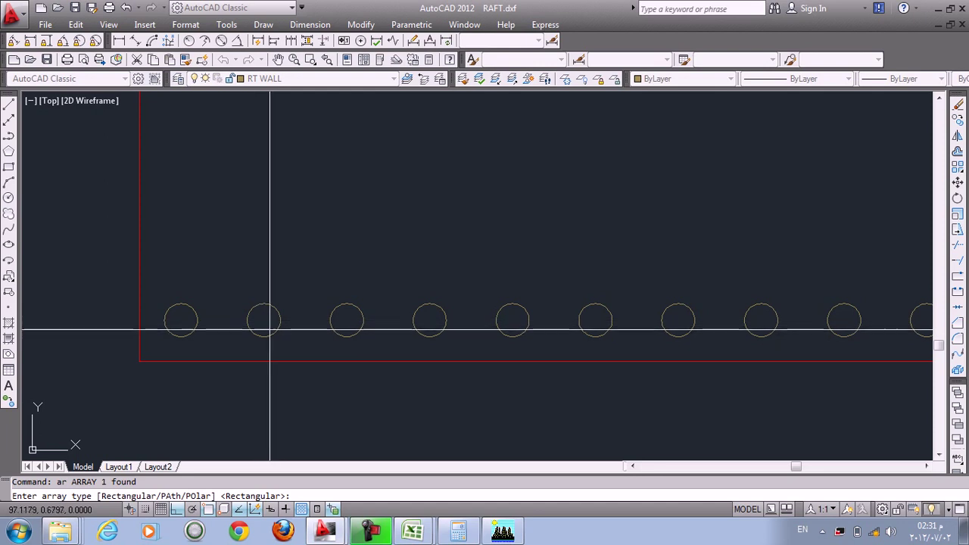
scroll(264, 260, "down", 6)
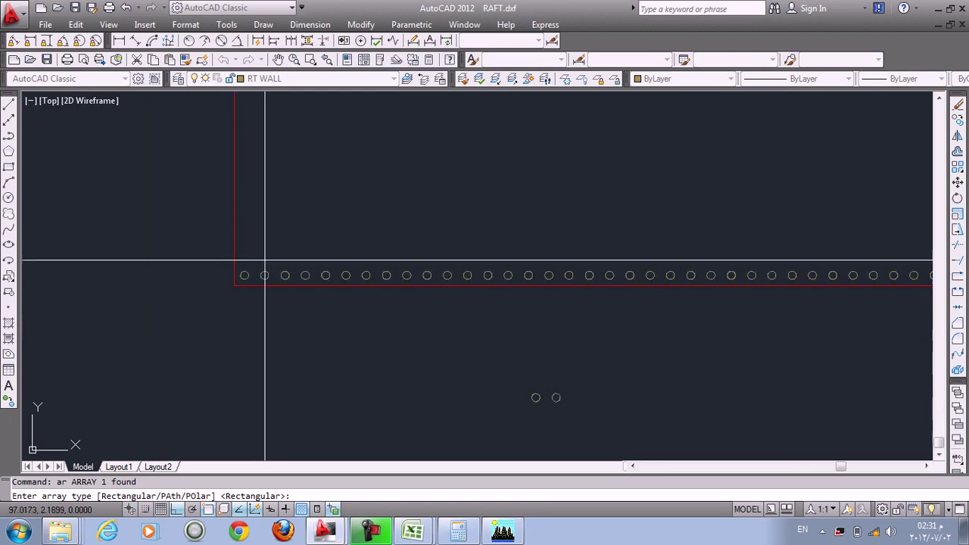
middle_click_drag(515, 265, 195, 270)
key("Escape")
Explode the arrayed row of circles along the raft's lower edge
left_click(588, 251)
left_click(521, 335)
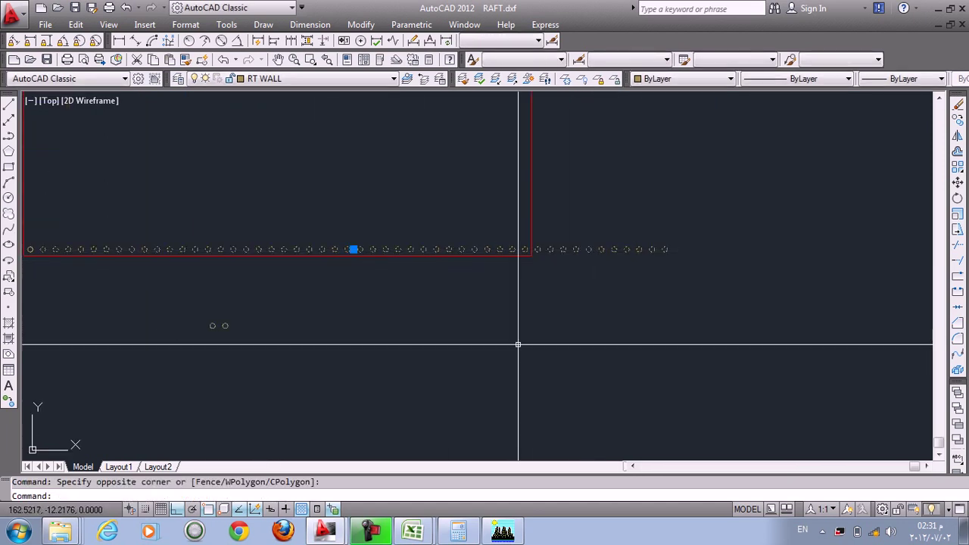
type("x")
key("Return")
Erase the circles of the row that lie beyond the raft outline's right edge
scroll(667, 222, "up", 3)
left_click(686, 234)
left_click(408, 324)
middle_click_drag(413, 329, 634, 340)
left_click(794, 238)
left_click(496, 340)
type("e")
key("Return")
Create a rectangular array of the whole bottom circle row with 20 rows and 1 column at a row spacing of 1.75
scroll(573, 324, "down", 4)
left_click(201, 287)
left_click(609, 341)
type("ar")
key("Return")
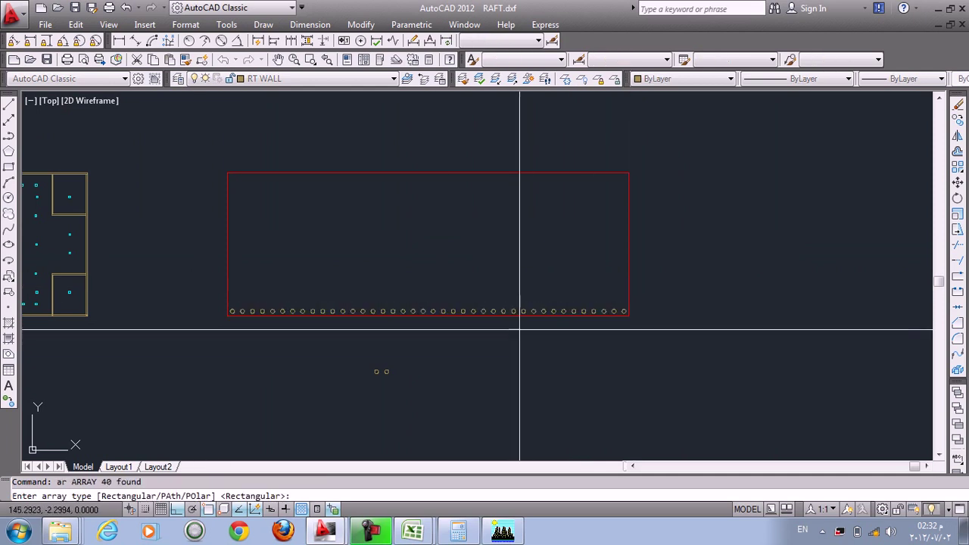
scroll(227, 318, "up", 5)
scroll(250, 312, "down", 2)
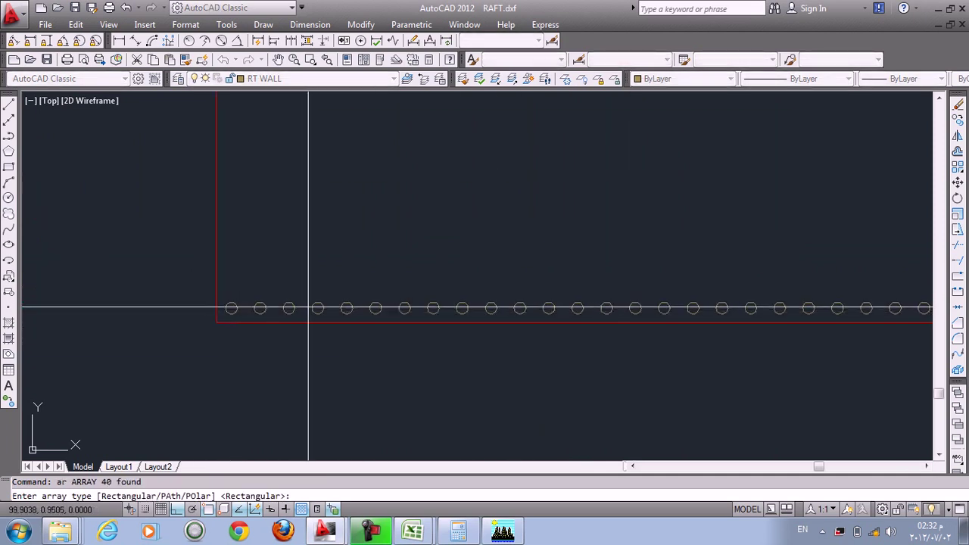
key("Return")
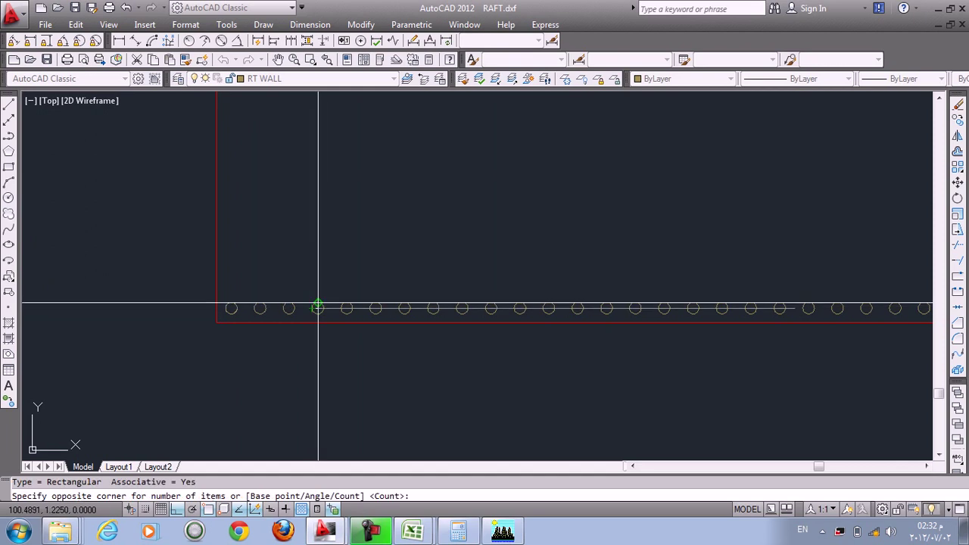
type("c")
key("Return")
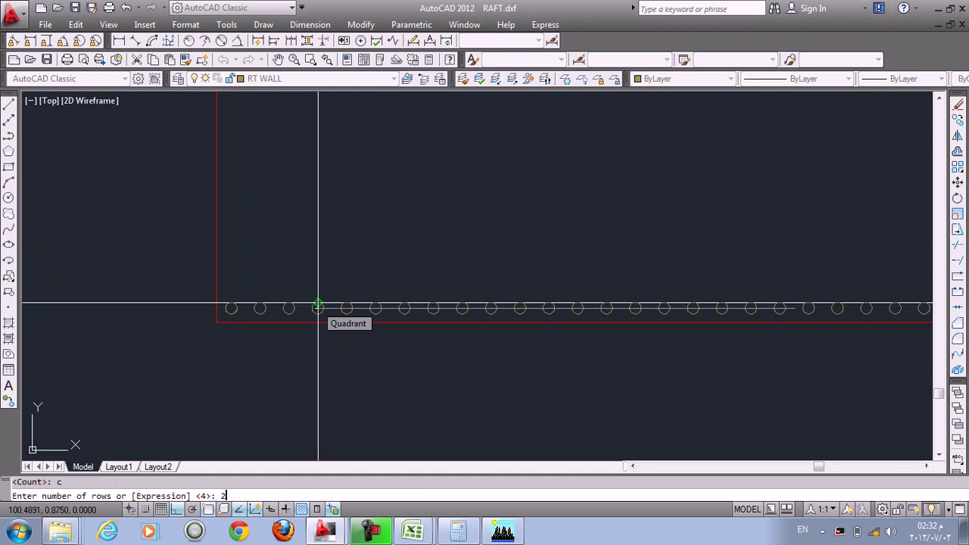
type("20")
key("Return")
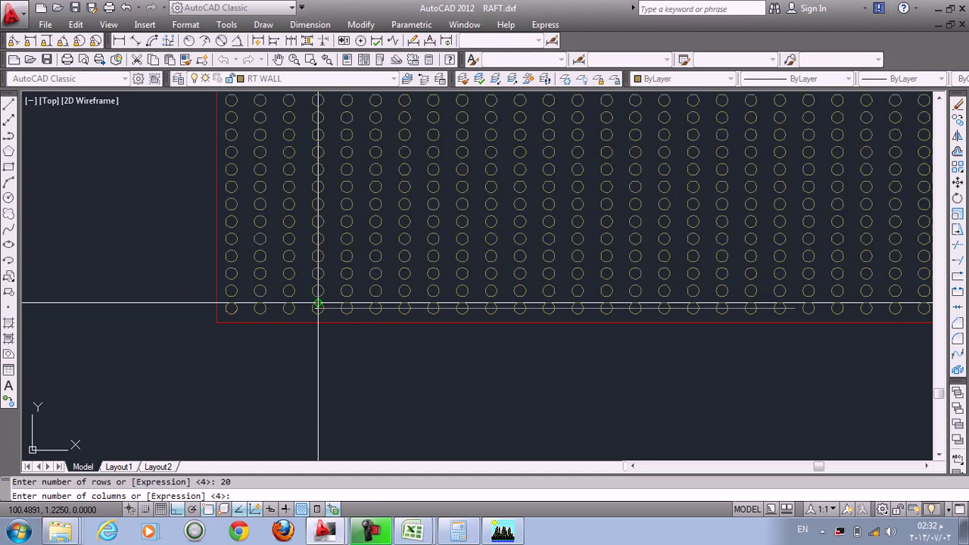
type("1")
key("Return")
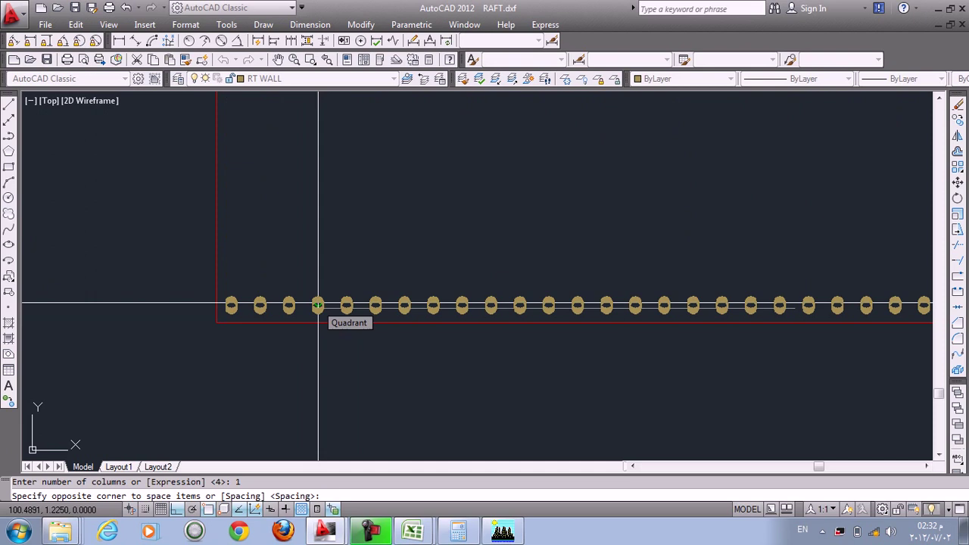
key("Return")
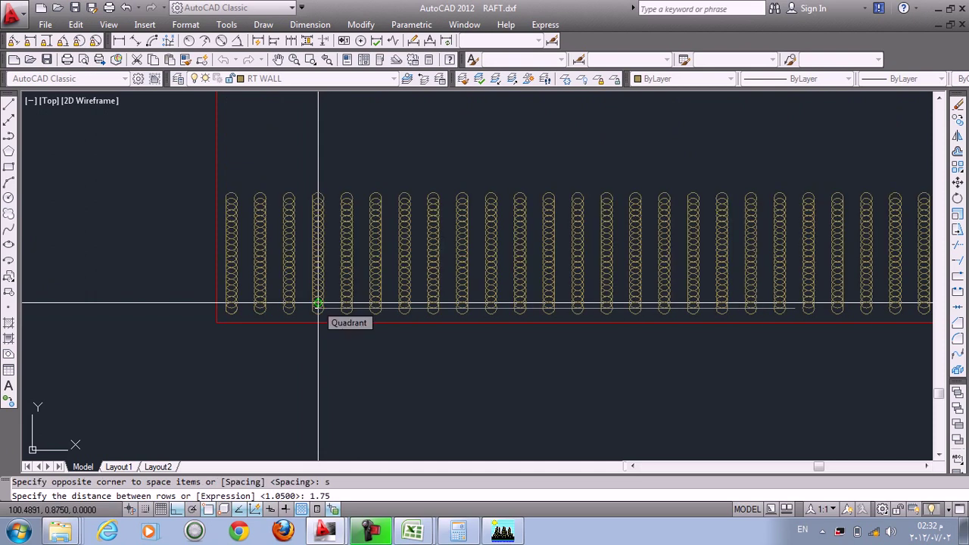
key("Return")
scroll(310, 303, "down", 4)
scroll(567, 219, "up", 2)
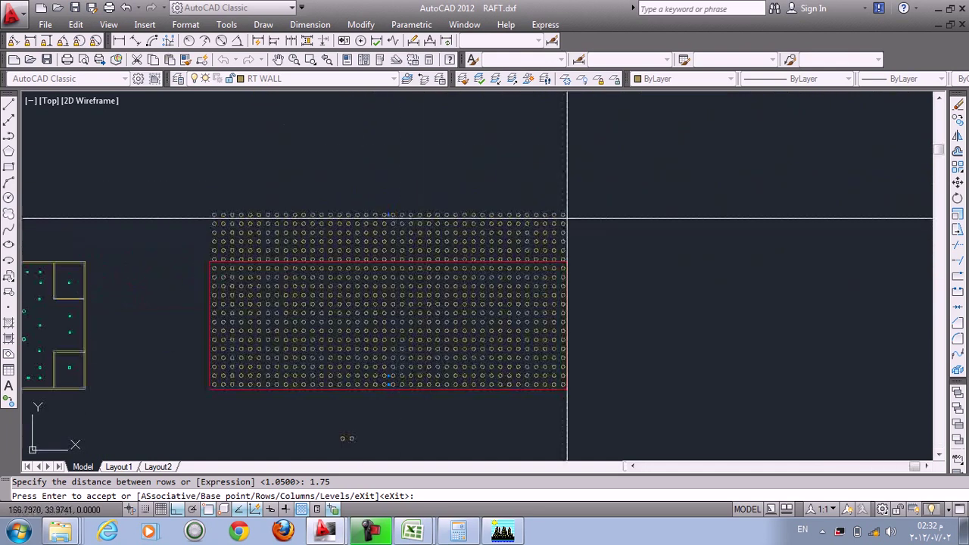
key("Return")
Explode the 20-row circle array into separate circles
left_click(341, 221)
left_click(344, 218)
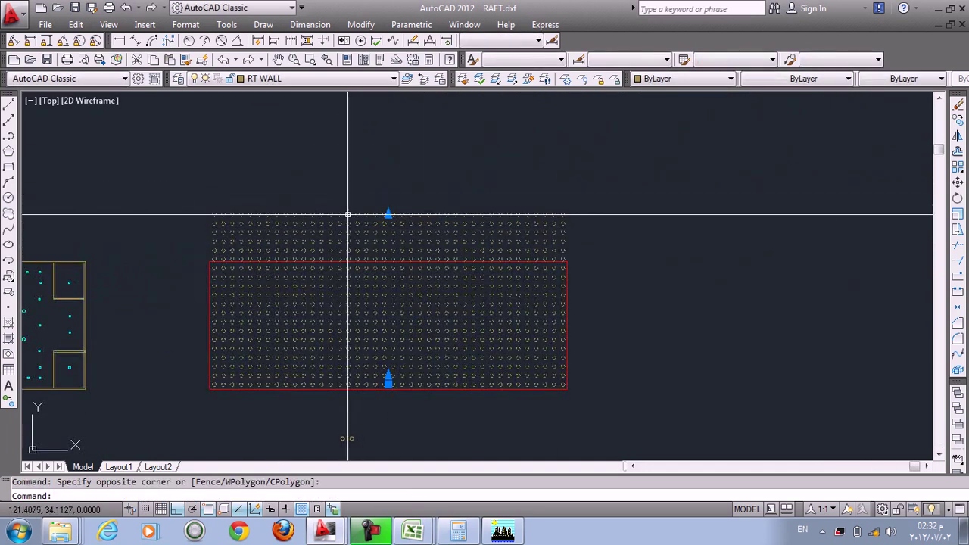
type("x")
key("Return")
scroll(568, 212, "up", 2)
left_click(611, 192)
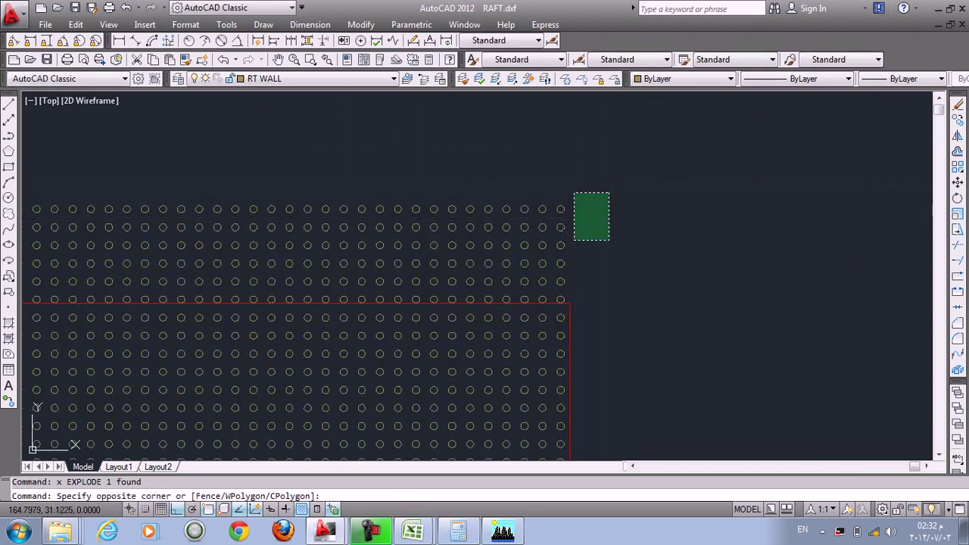
scroll(561, 257, "down", 1)
left_click(119, 273)
type("w")
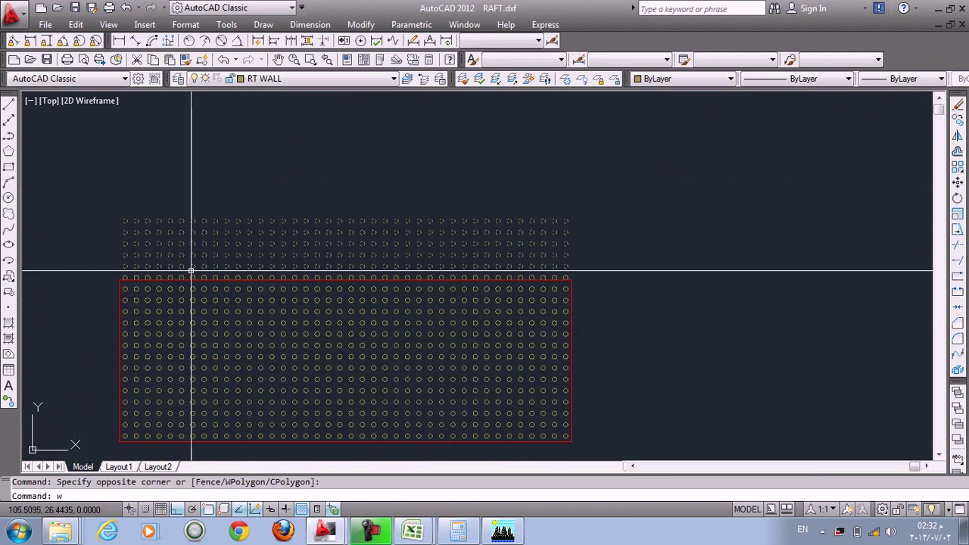
key("Escape")
left_click(611, 190)
key("Escape")
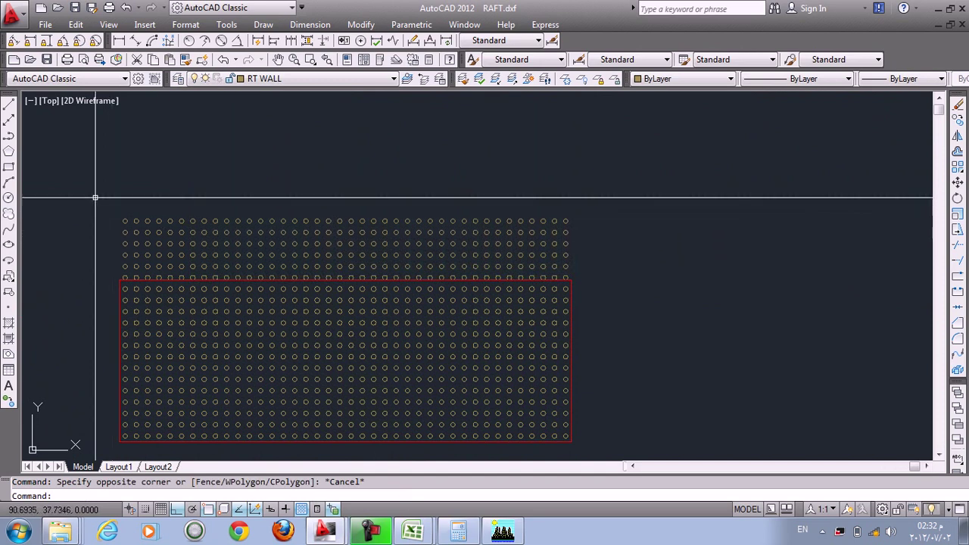
Erase all circle rows on or above the raft outline's top edge
left_click(95, 197)
left_click(679, 281)
type("e")
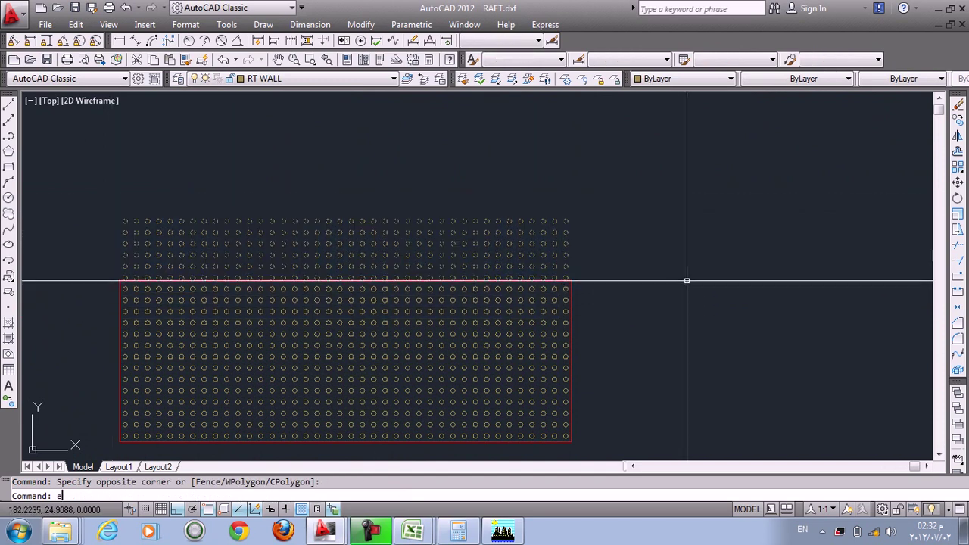
key("Return")
middle_click_drag(231, 272, 259, 205)
left_click(152, 189)
left_click(687, 405)
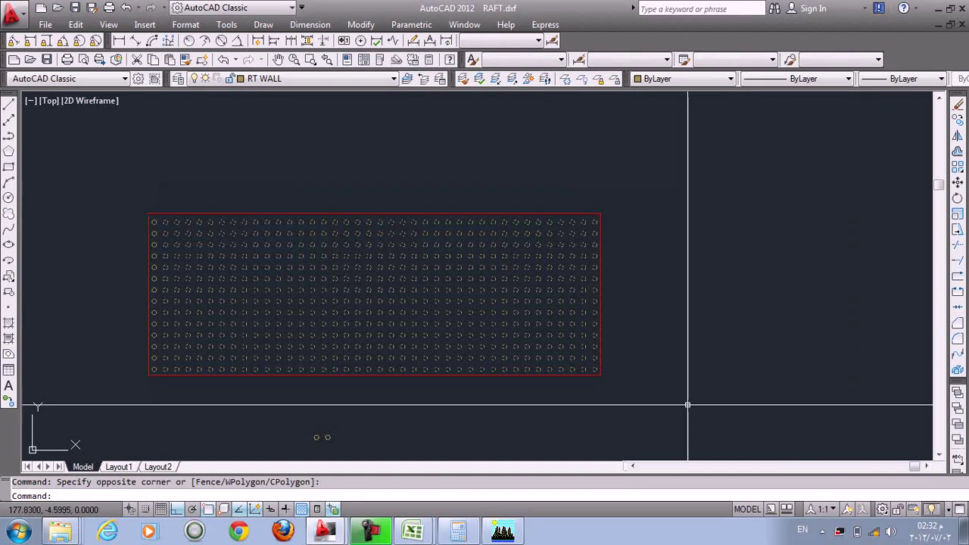
type("m")
key("Return")
key("Escape")
key("Escape")
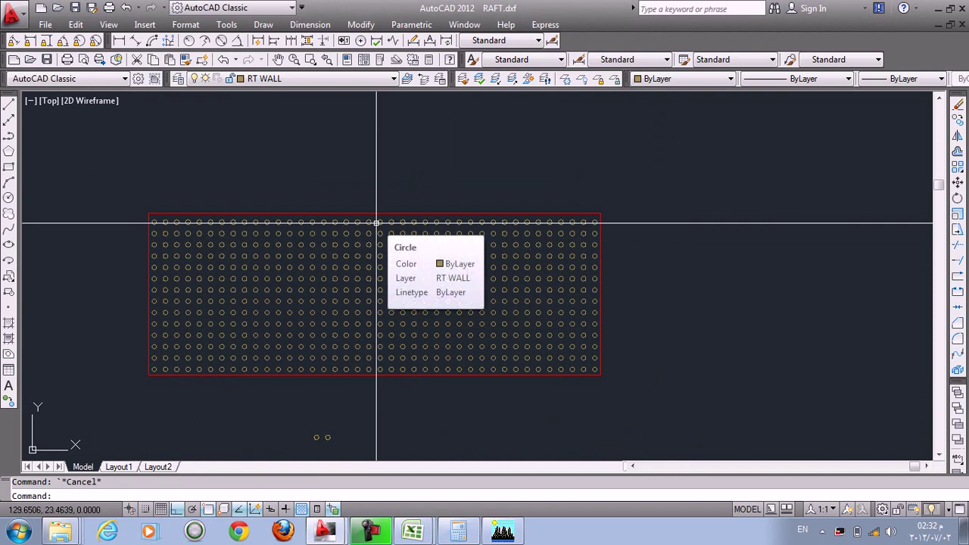
Count the pile circles inside the raft outline by selecting them all for copying, without making a copy
type("co")
key("Return")
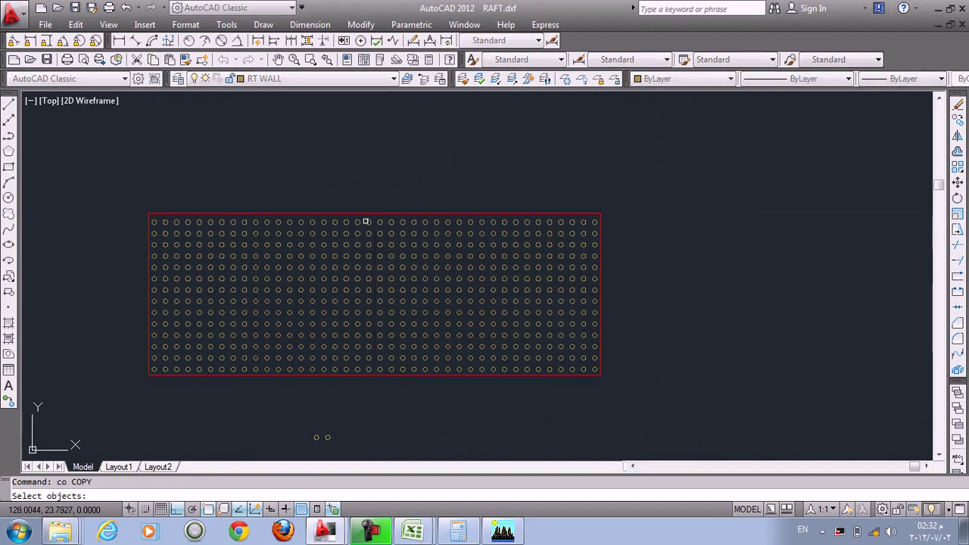
left_click(98, 184)
left_click(579, 392)
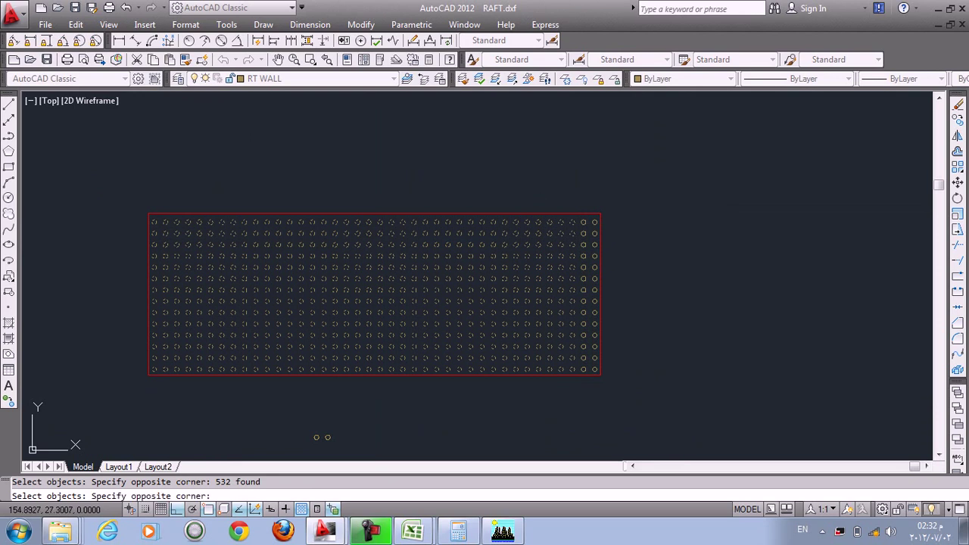
left_click(537, 197)
left_click(685, 442)
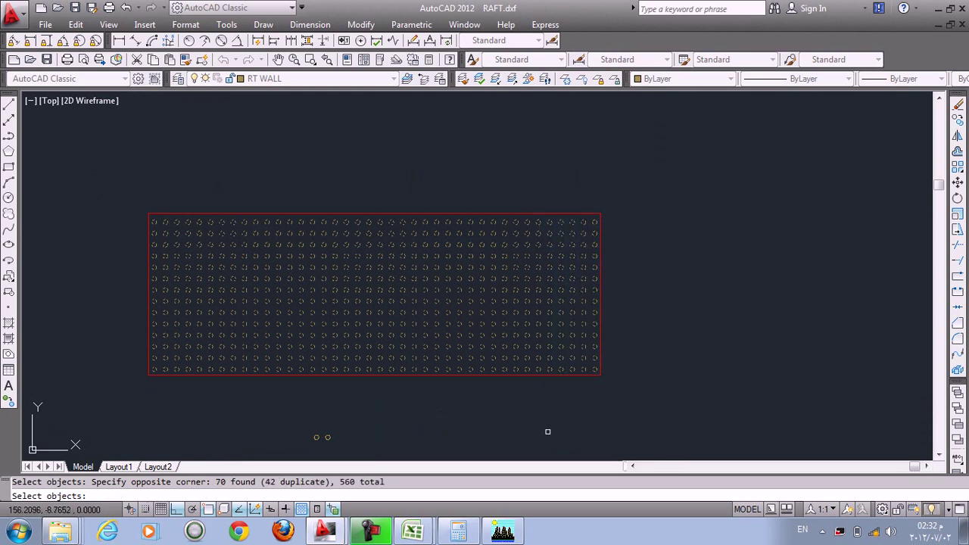
key("Escape")
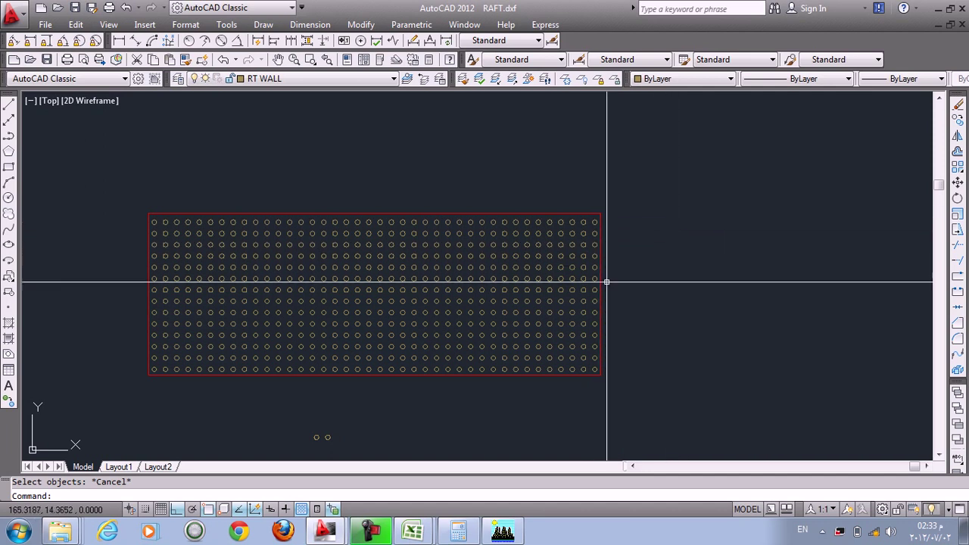
Calculate the average load per pile in Calculator by dividing 79400 by 560
middle_click_drag(571, 287, 565, 223)
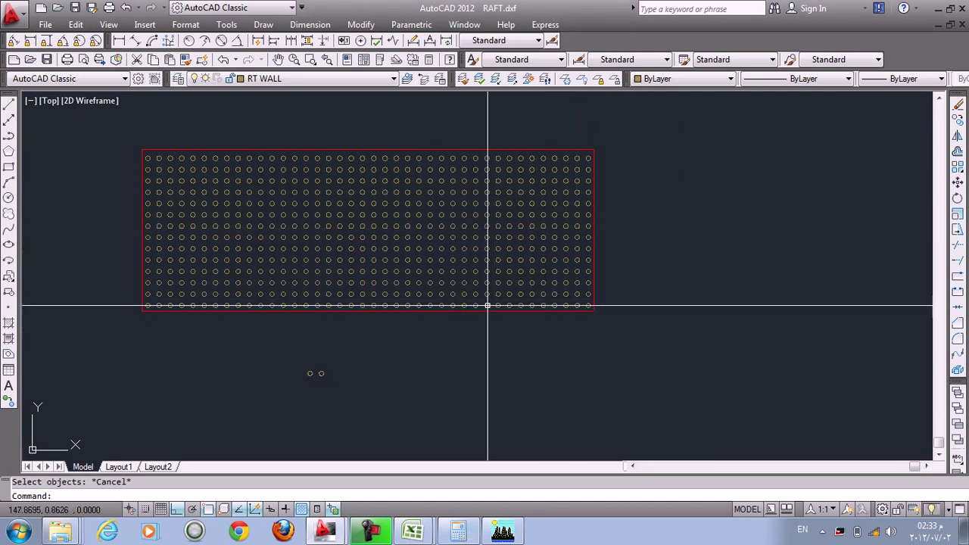
left_click(459, 531)
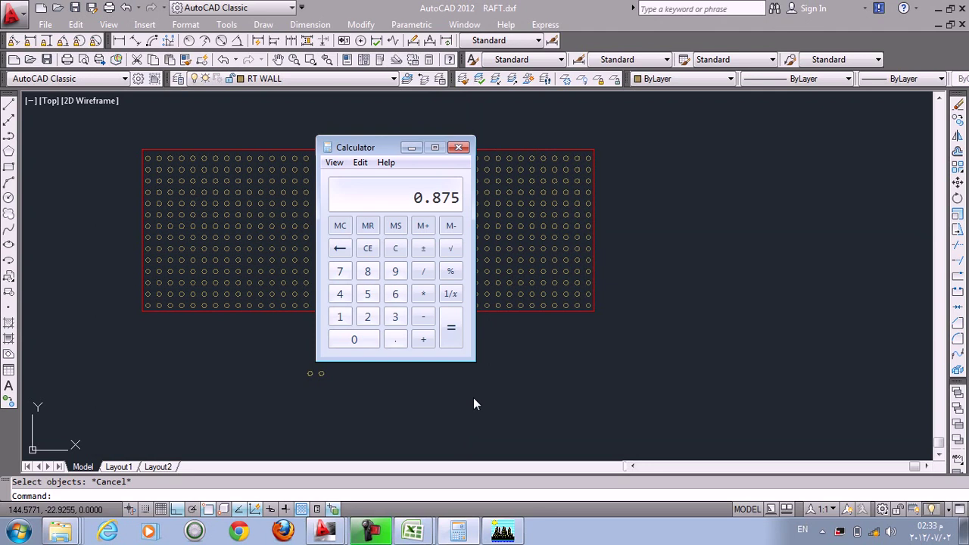
type("79400 / 650")
key("BackSpace")
key("BackSpace")
key("BackSpace")
type("560")
key("Return")
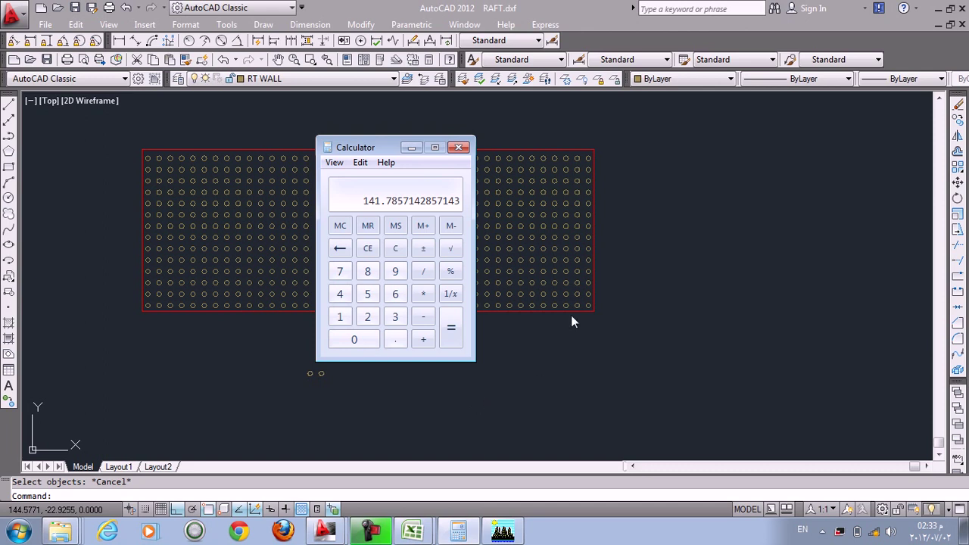
key("Escape")
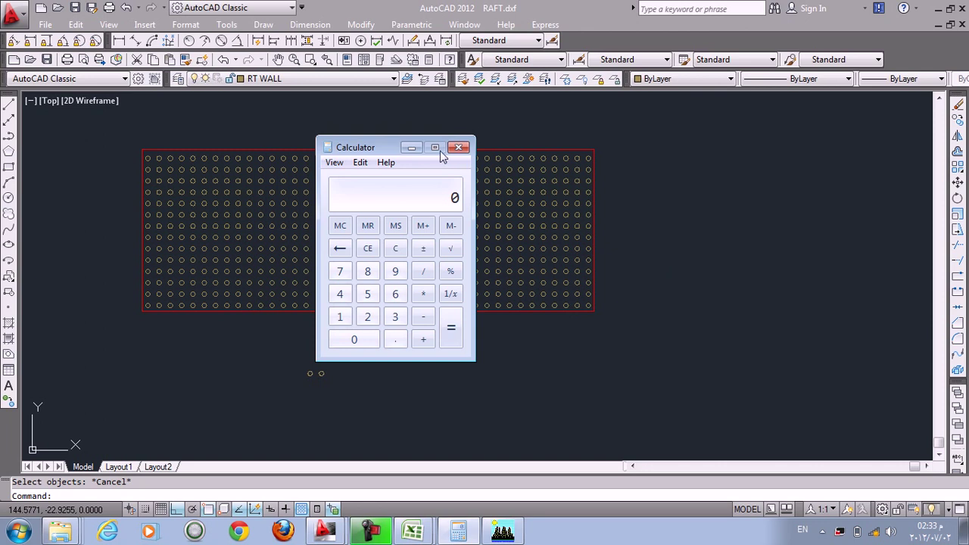
Erase the two leftover circles below the raft outline
left_click(614, 225)
scroll(474, 219, "up", 3)
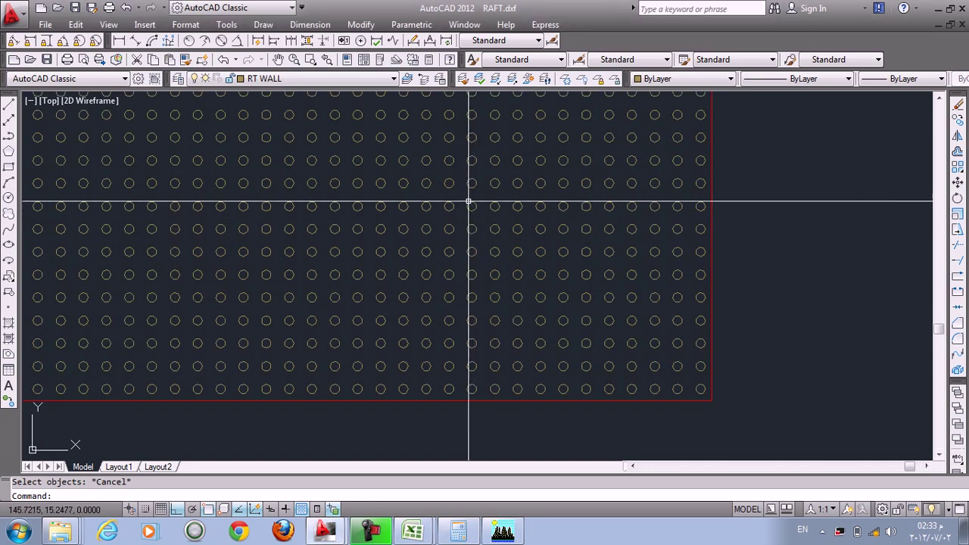
left_click_drag(468, 202, 442, 230)
key("Escape")
scroll(433, 205, "down", 7)
scroll(435, 193, "up", 5)
left_click(409, 197)
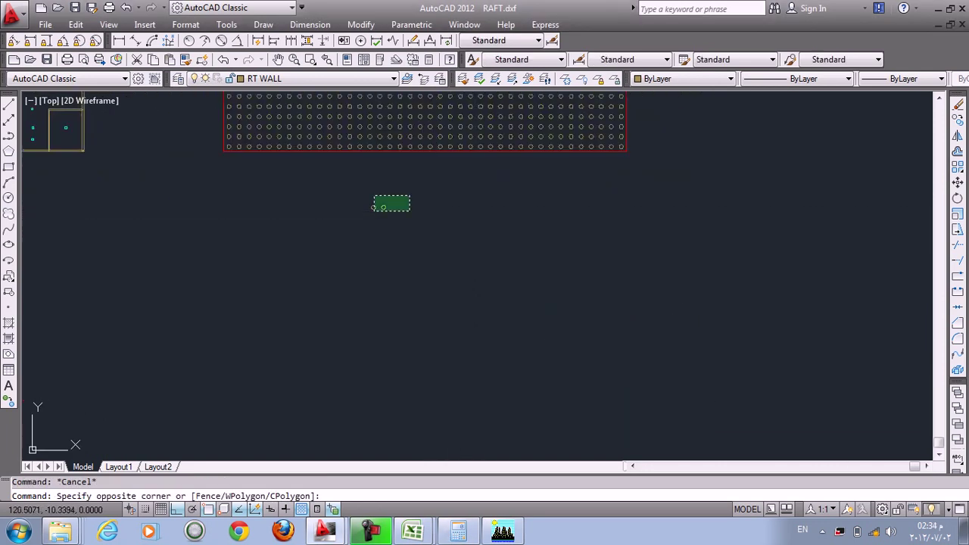
left_click(373, 210)
middle_click_drag(357, 238, 443, 266)
type("e")
key("Return")
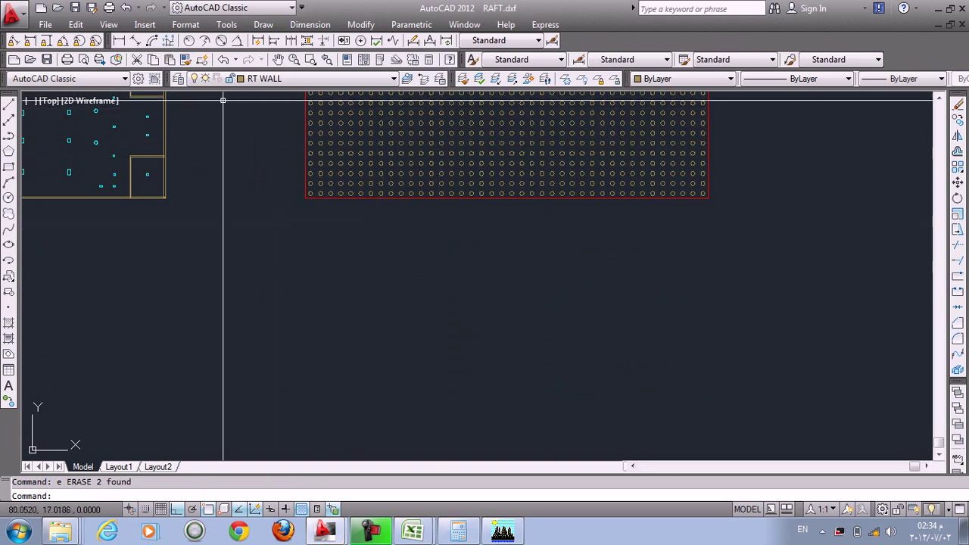
Create a layer named PILE with color 169
left_click(178, 79)
left_click(202, 68)
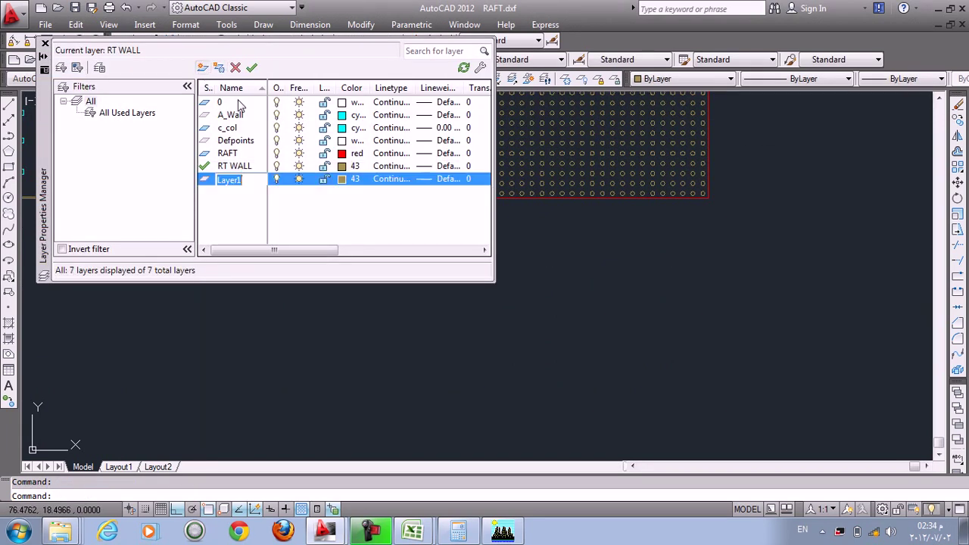
type("PILE")
left_click(347, 179)
left_click(514, 263)
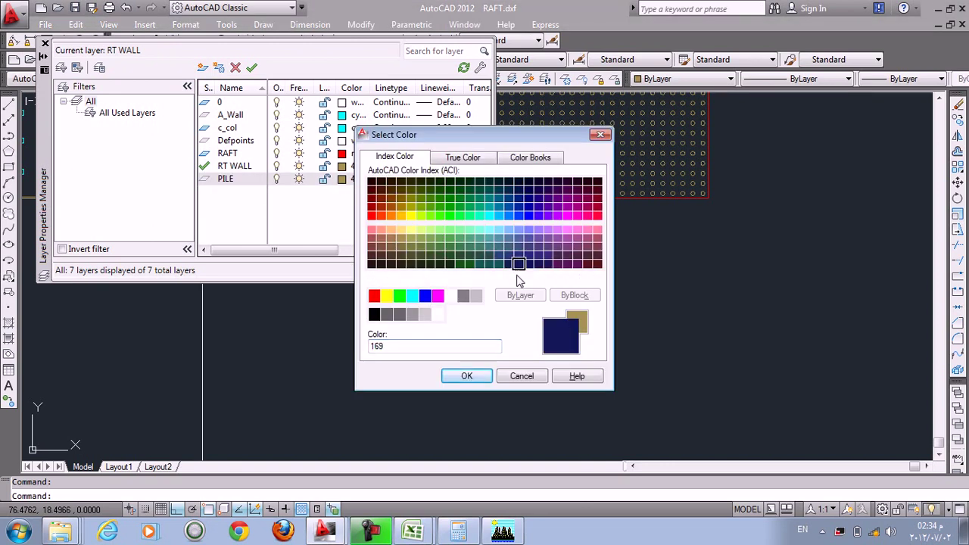
left_click(466, 376)
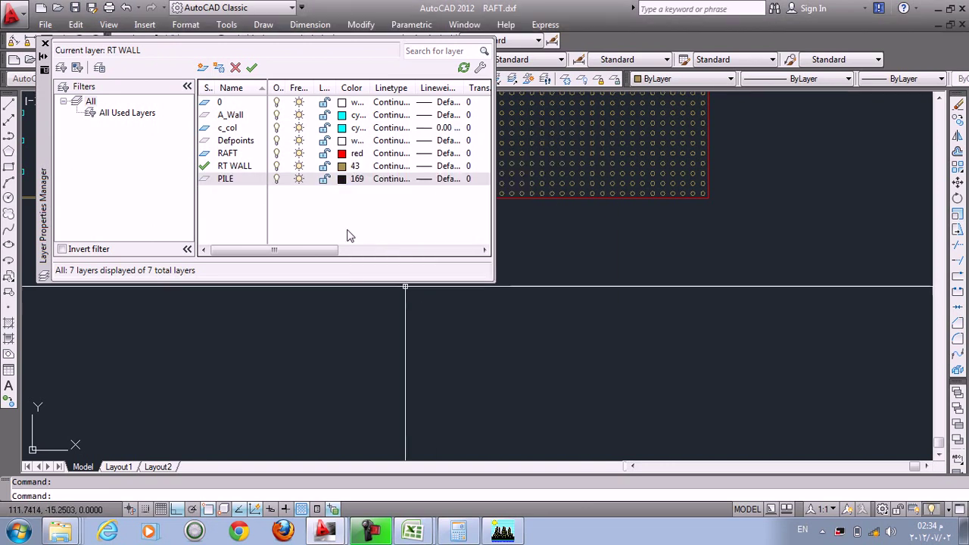
left_click(45, 43)
Move all circles inside the red raft outline to the PILE layer and regenerate the drawing
middle_click_drag(225, 145, 233, 236)
left_click(220, 164)
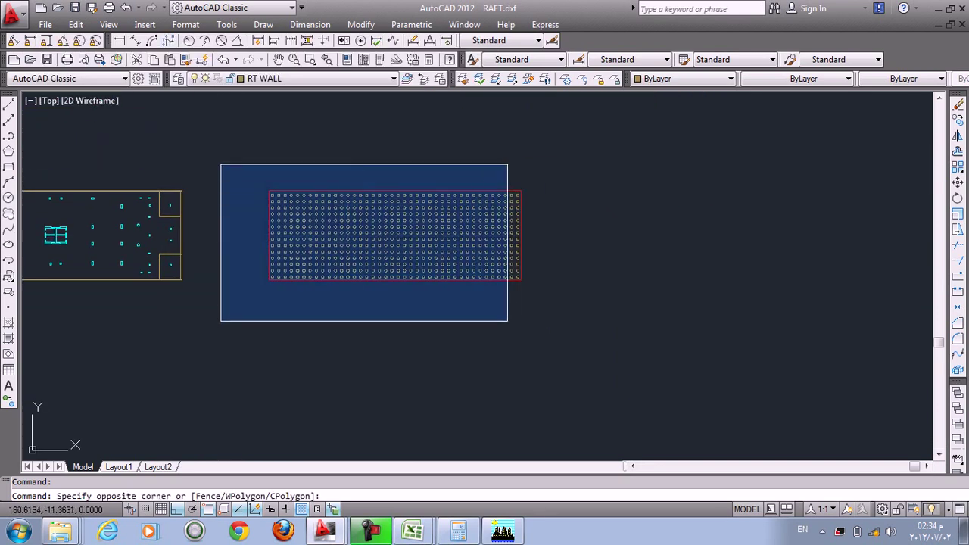
left_click(561, 326)
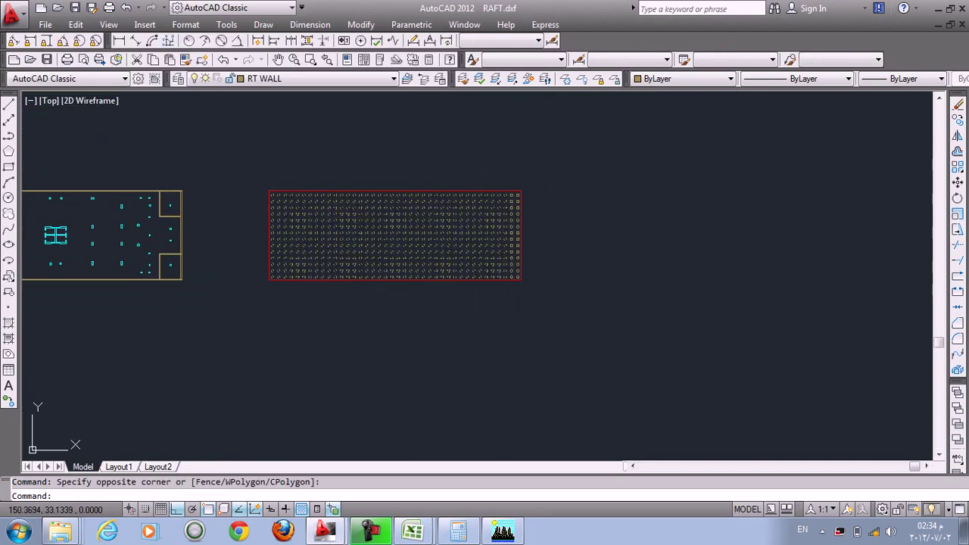
left_click(303, 79)
left_click(271, 140)
key("Escape")
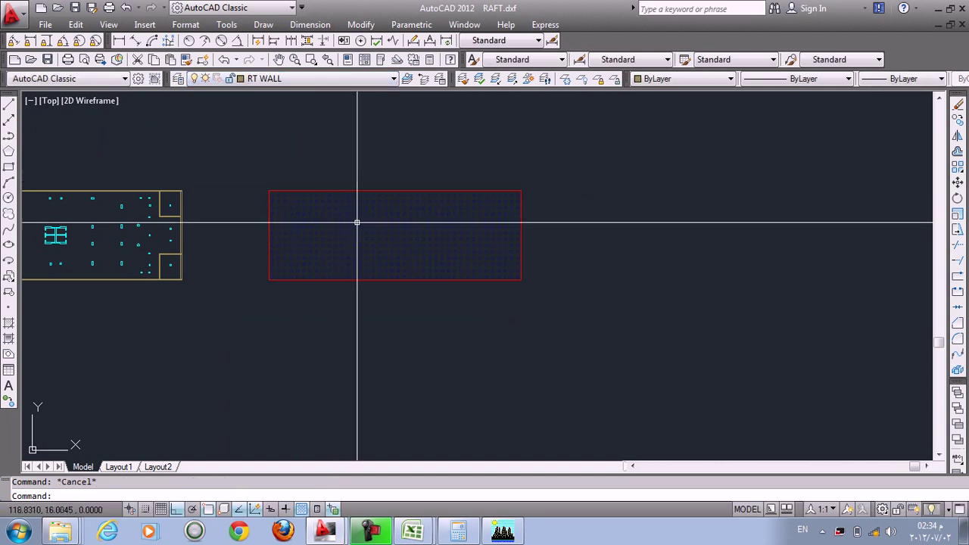
scroll(357, 219, "up", 3)
middle_click_drag(353, 223, 453, 223)
type("re")
key("Return")
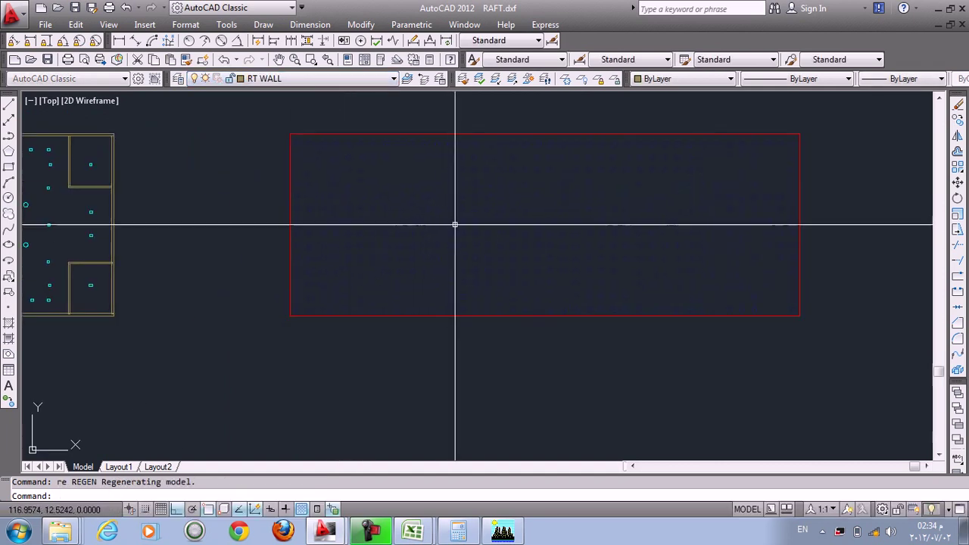
Copy the pile circles from the red outline's lower-left corner to the lower-left outer corner of the original raft plan
scroll(453, 223, "down", 4)
left_click(374, 173)
left_click(591, 284)
scroll(578, 250, "up", 2)
left_click(530, 127)
left_click(651, 283)
left_click(545, 144)
left_click(612, 301)
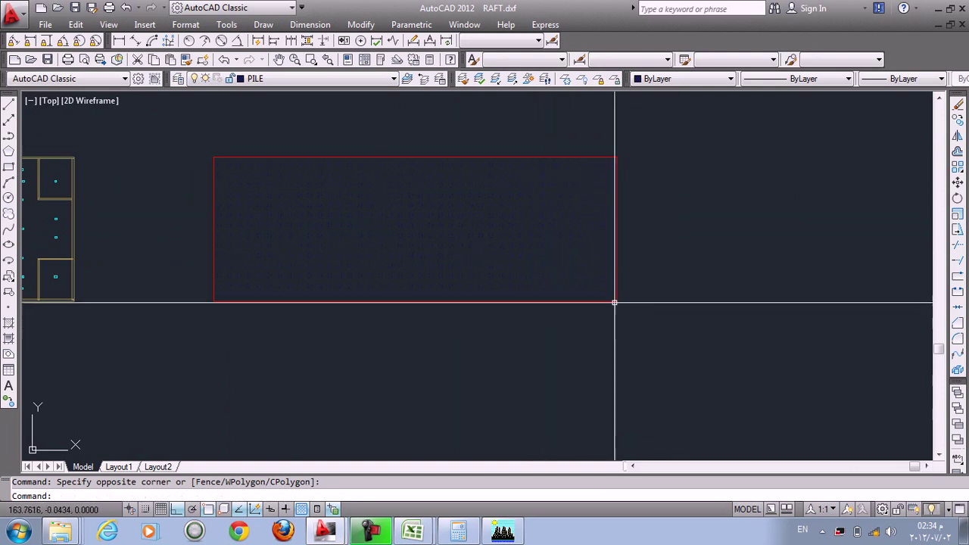
middle_click_drag(612, 301, 687, 271)
type("co")
key("Return")
scroll(310, 299, "up", 5)
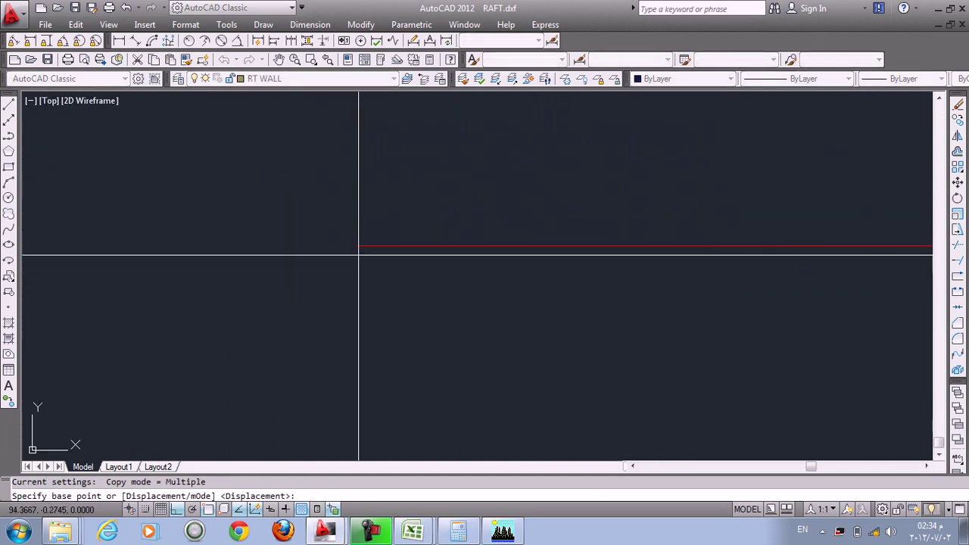
left_click(293, 275)
scroll(357, 244, "down", 5)
scroll(201, 300, "up", 7)
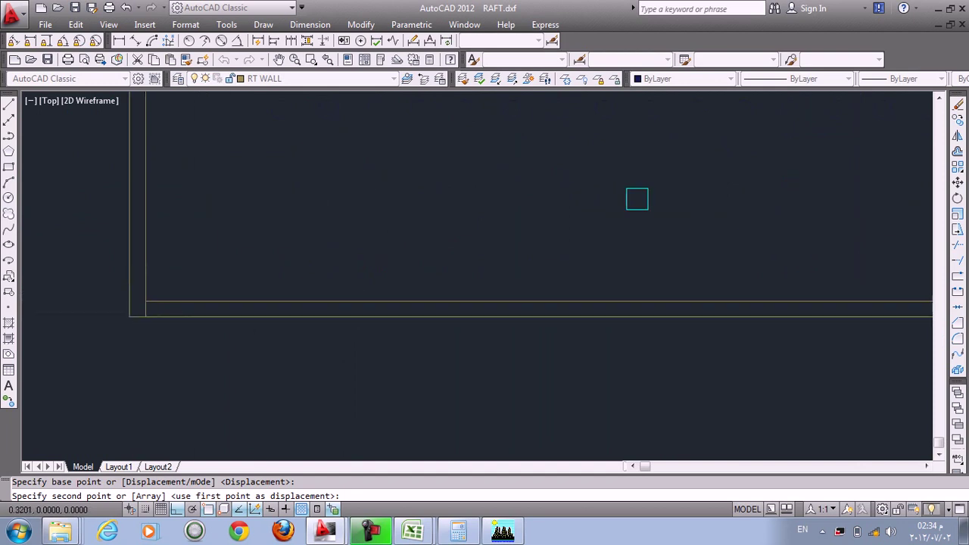
left_click(128, 317)
key("Escape")
Erase the red raft outline together with its original circles and regenerate the drawing
scroll(368, 303, "down", 6)
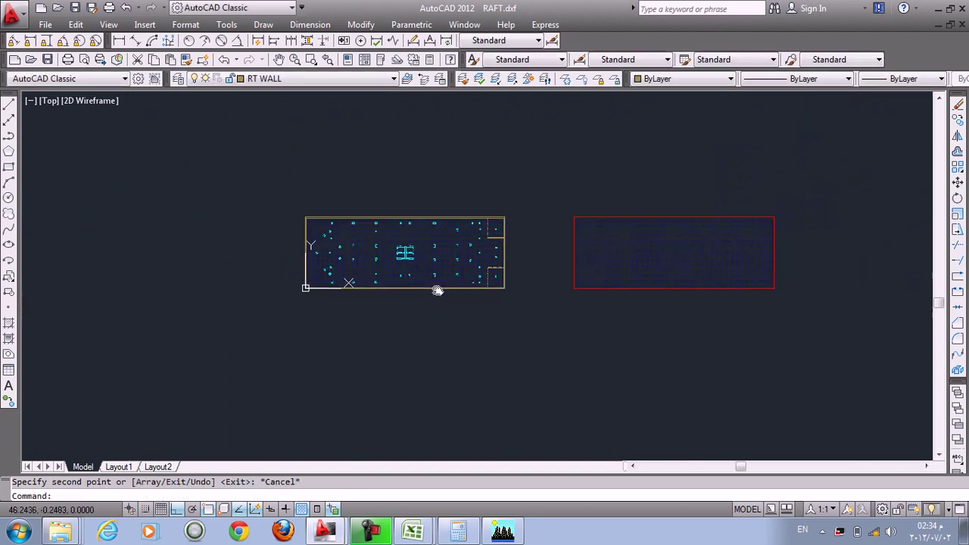
middle_click_drag(435, 290, 369, 283)
left_click(369, 283)
left_click(489, 327)
type("re")
key("Return")
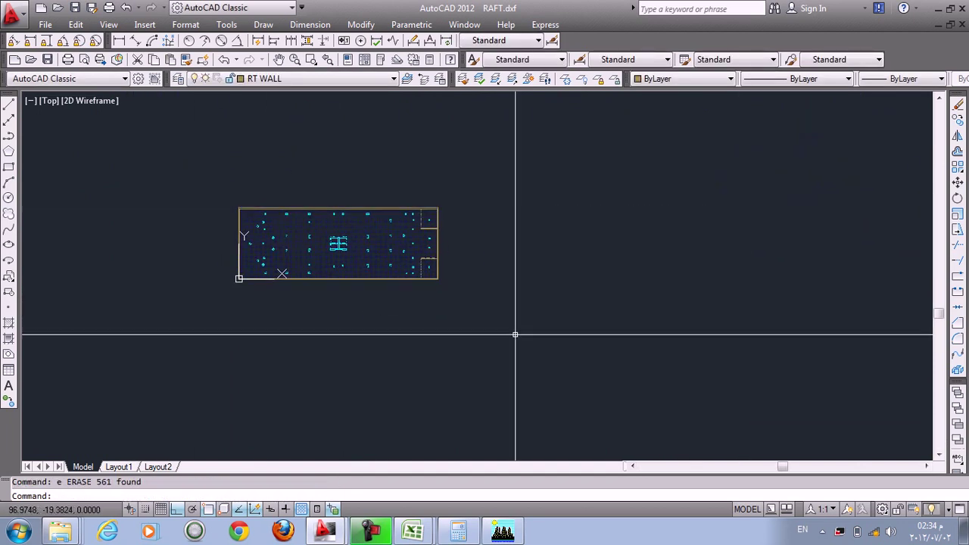
type("re")
key("BackSpace")
key("BackSpace")
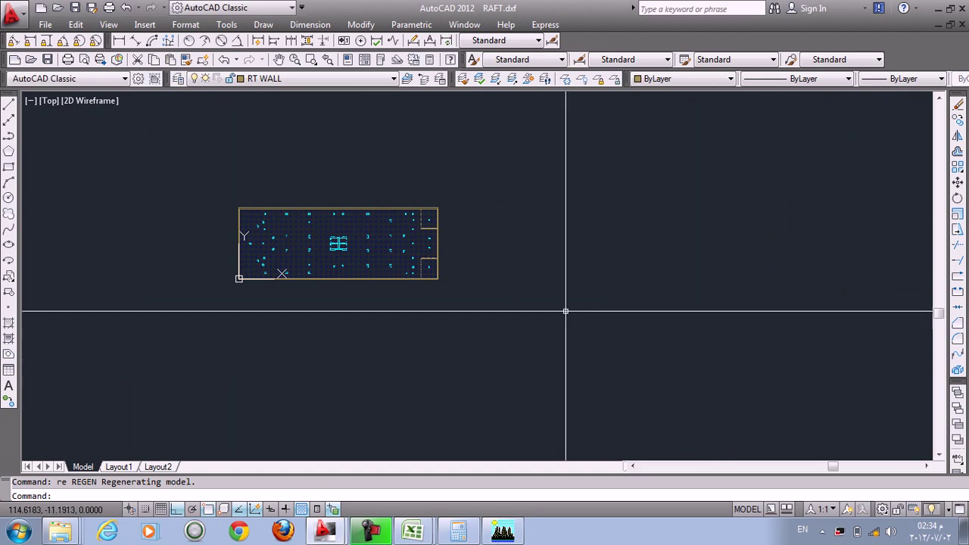
scroll(318, 227, "up", 2)
scroll(363, 250, "up", 3)
scroll(409, 291, "down", 1)
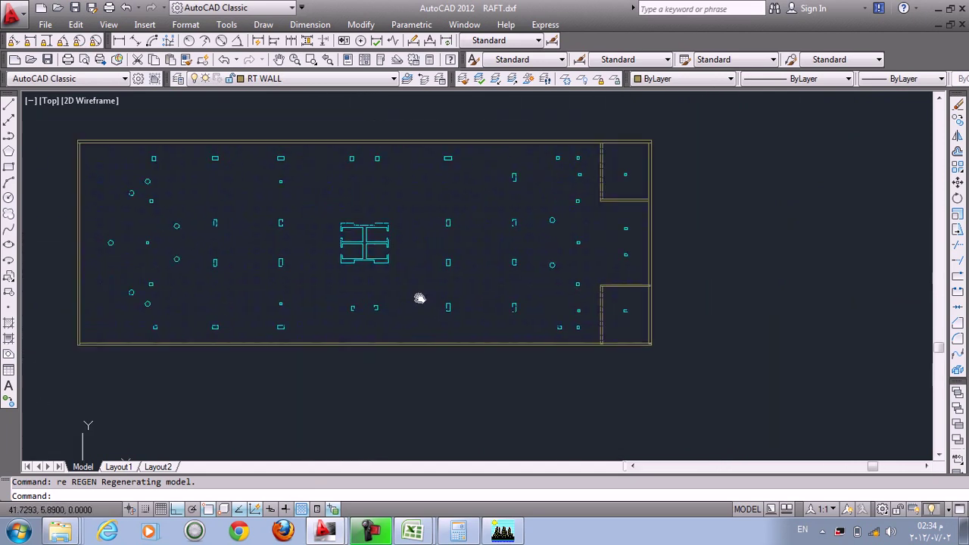
scroll(470, 314, "up", 1)
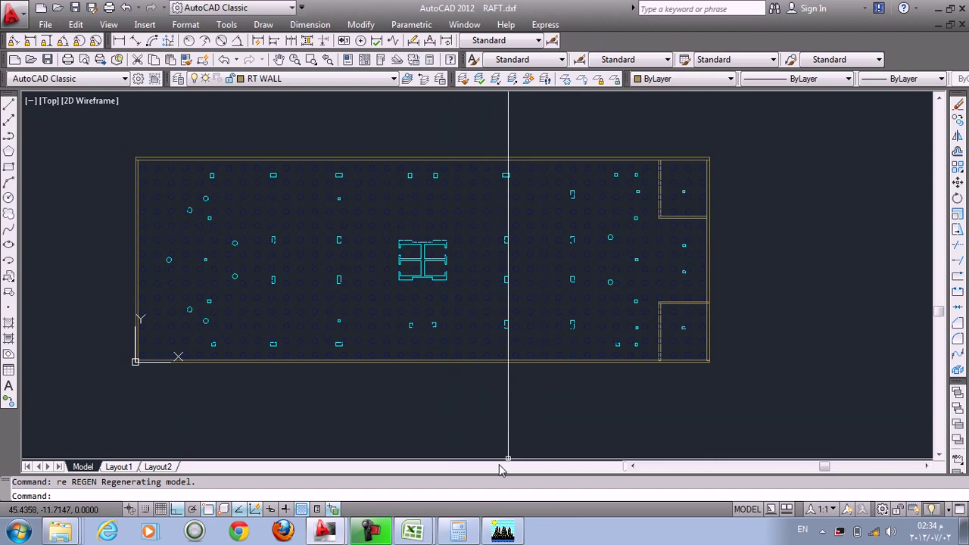
Switch to ETABS and set up a SAFE V12 .f2k export of story BASE with floor loads and loads from above
key("alt+Tab")
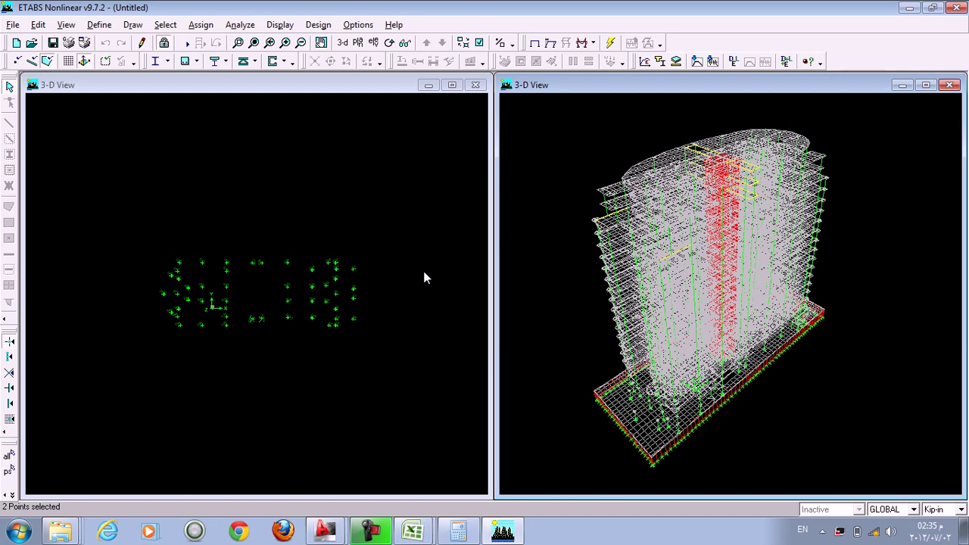
left_click(11, 24)
left_click(122, 127)
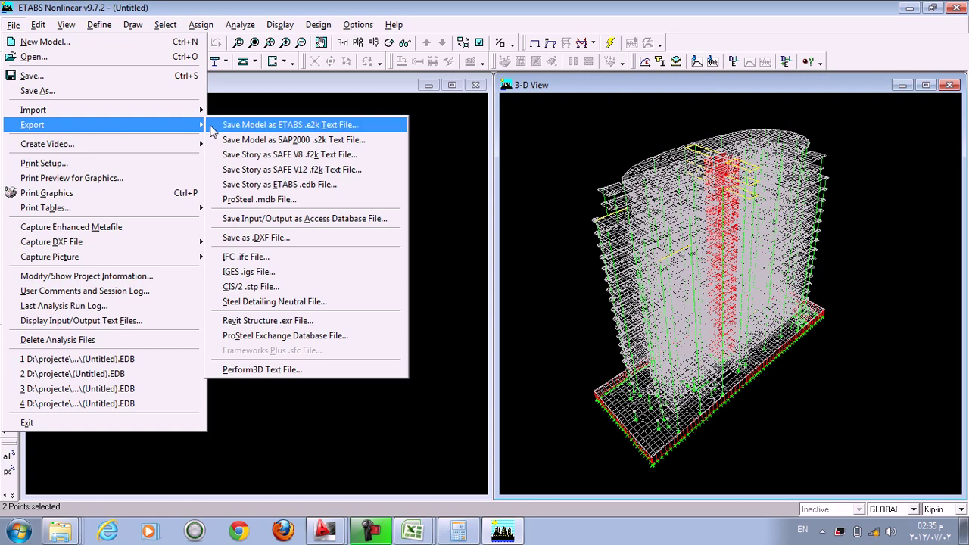
left_click(350, 171)
left_click(550, 224)
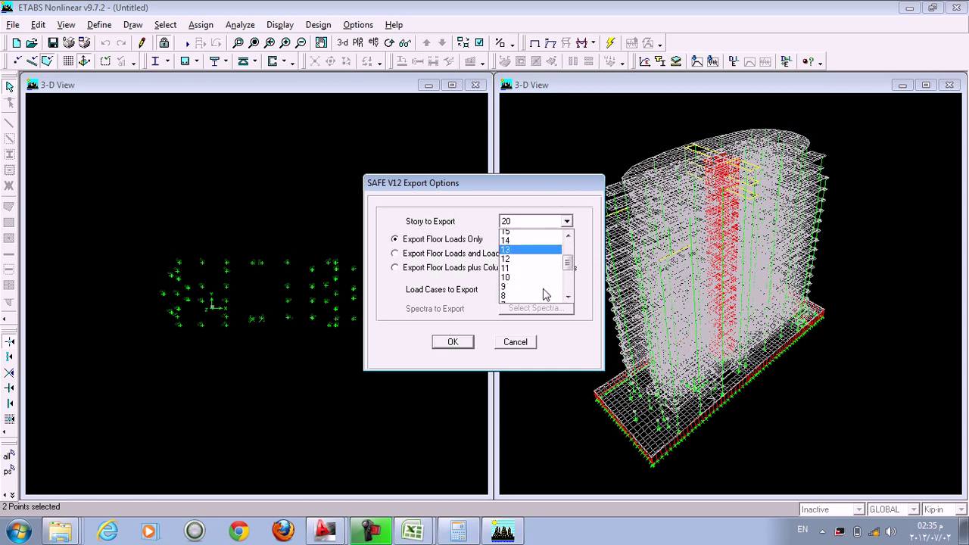
left_click(546, 301)
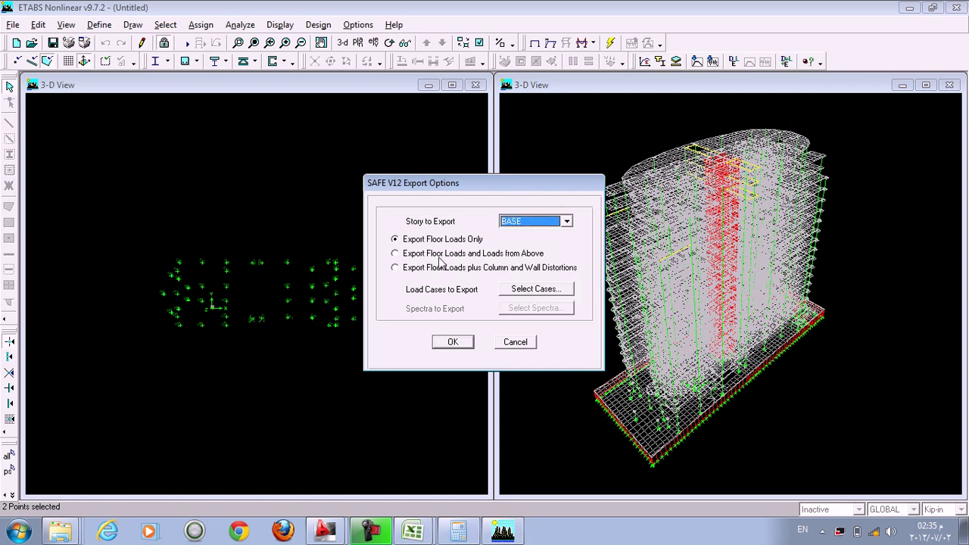
left_click(440, 260)
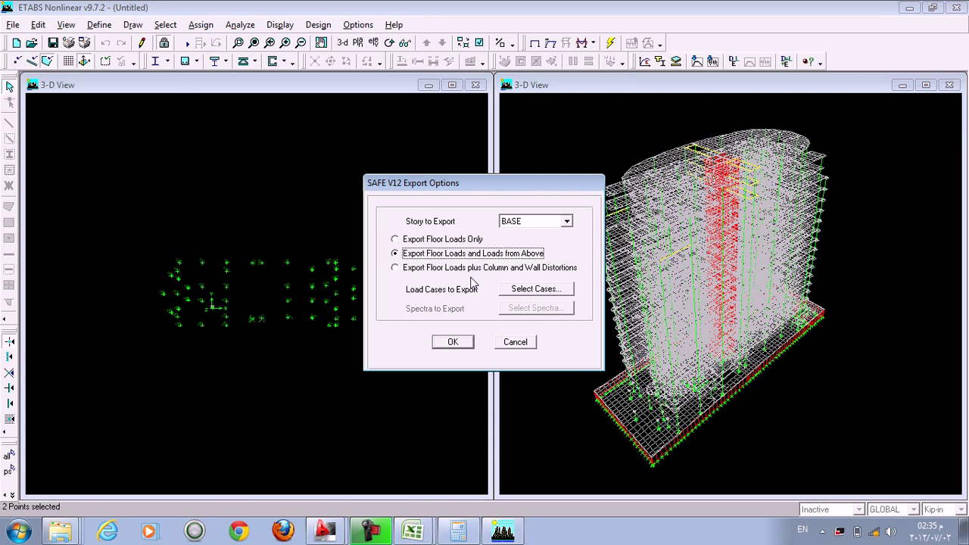
Include the load cases DEAD, EQX, EQY, LIVE, WX and WY and accept the export options
left_click(511, 288)
left_click_drag(447, 238, 440, 303)
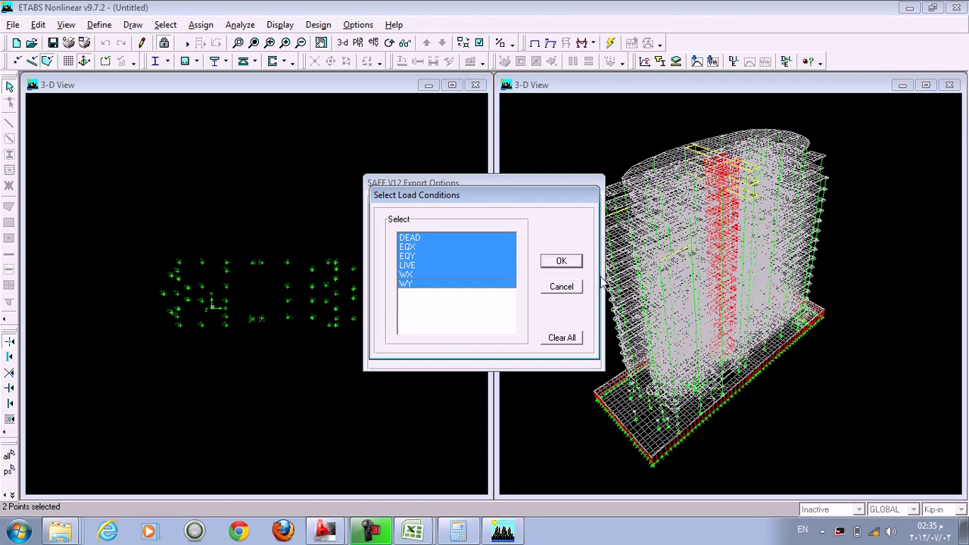
left_click(564, 262)
left_click(456, 342)
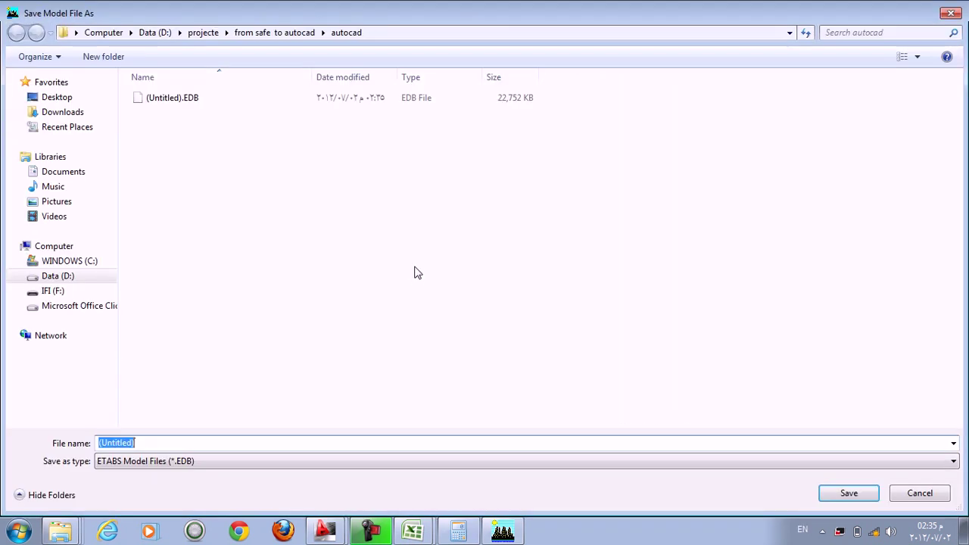
Save the ETABS model as RAFT in a new folder named ETAB TO SAFE inside the projecte folder
left_click(234, 34)
left_click(205, 33)
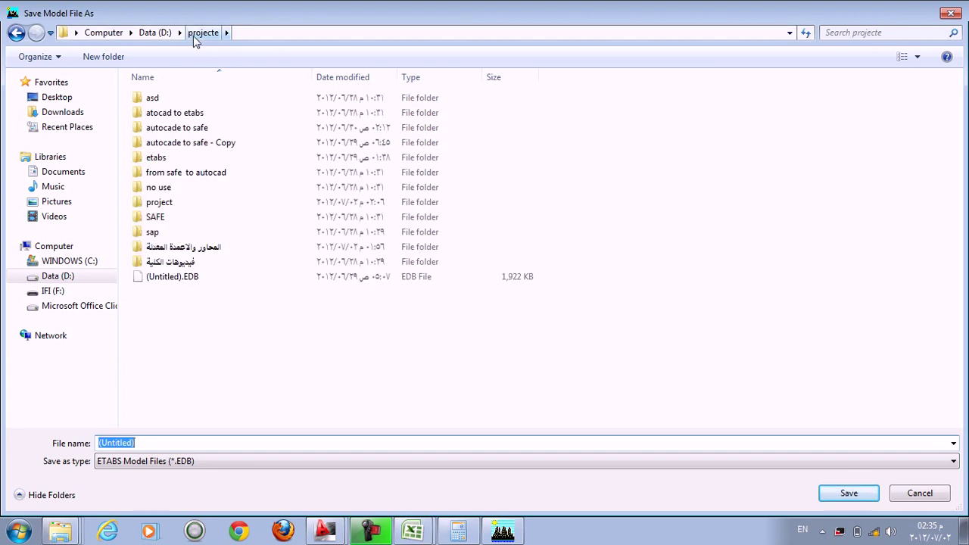
left_click(106, 57)
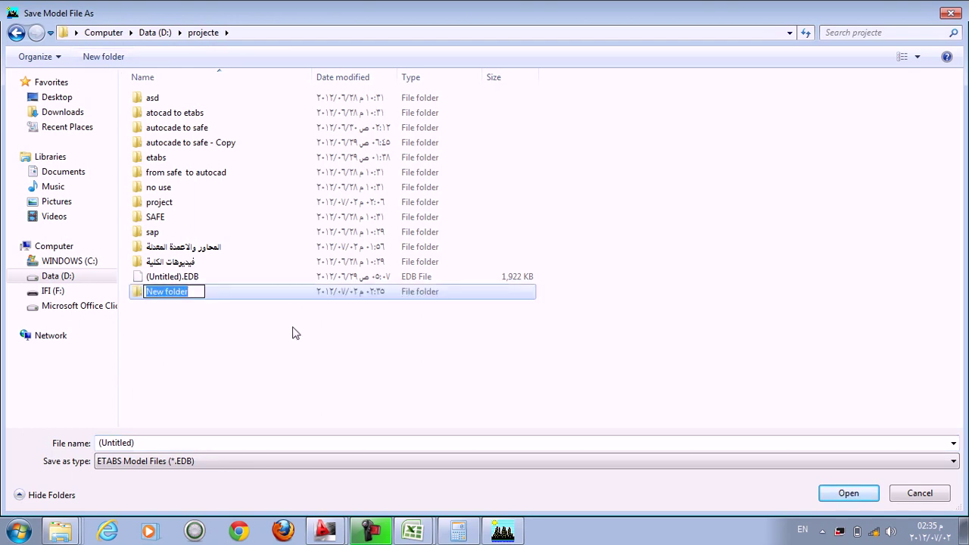
type("ETAB TO")
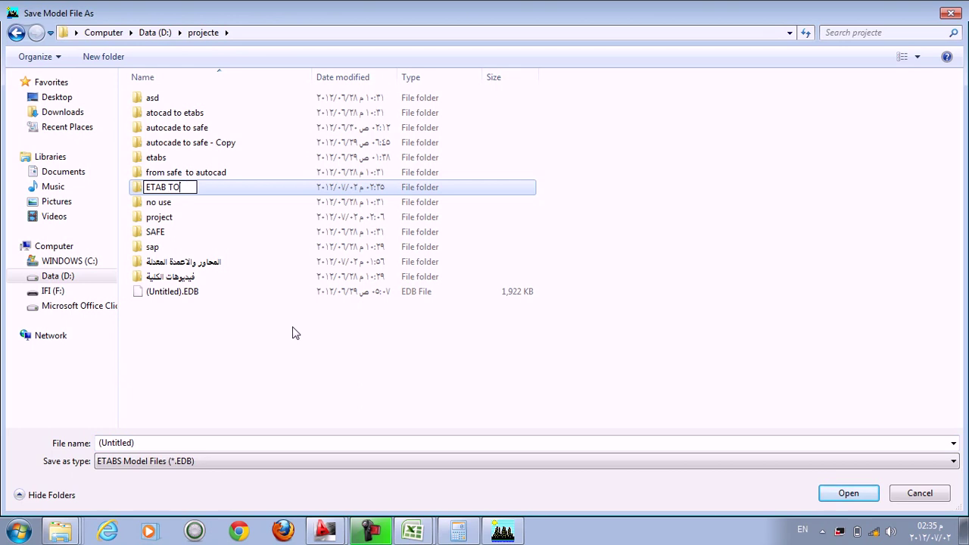
type(" SAFE")
key("Return")
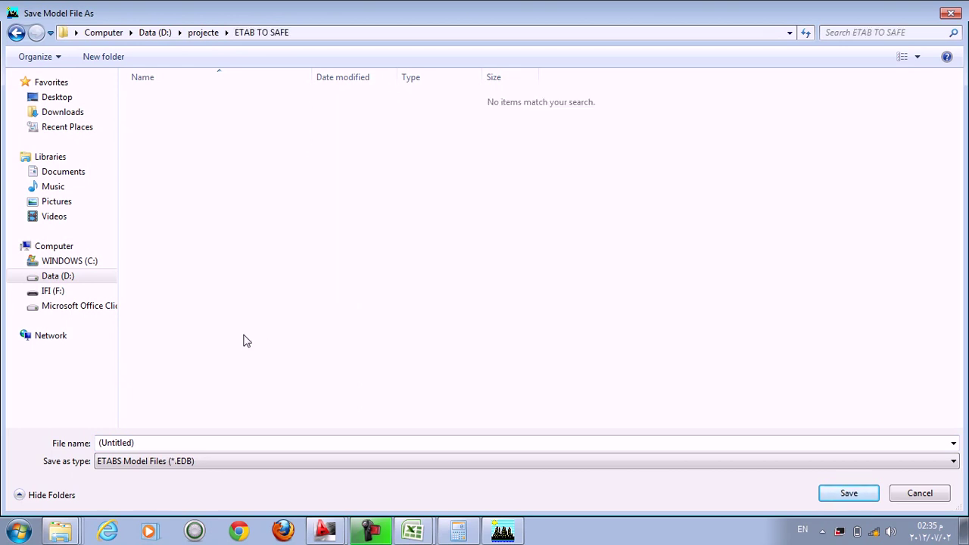
left_click(226, 439)
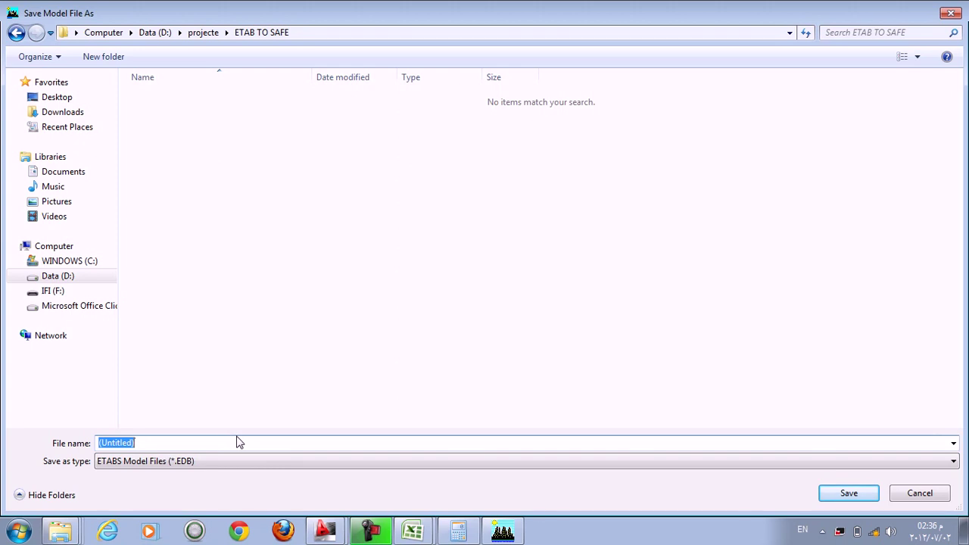
type("RAFT")
left_click(849, 493)
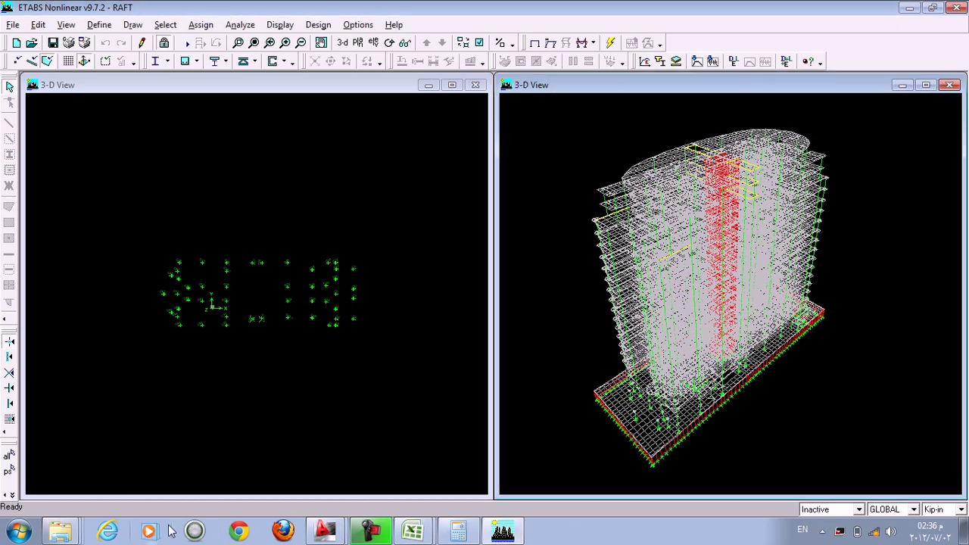
Switch to Windows Explorer and check the files in the ETAB TO SAFE folder under projecte
mouse_move(61, 530)
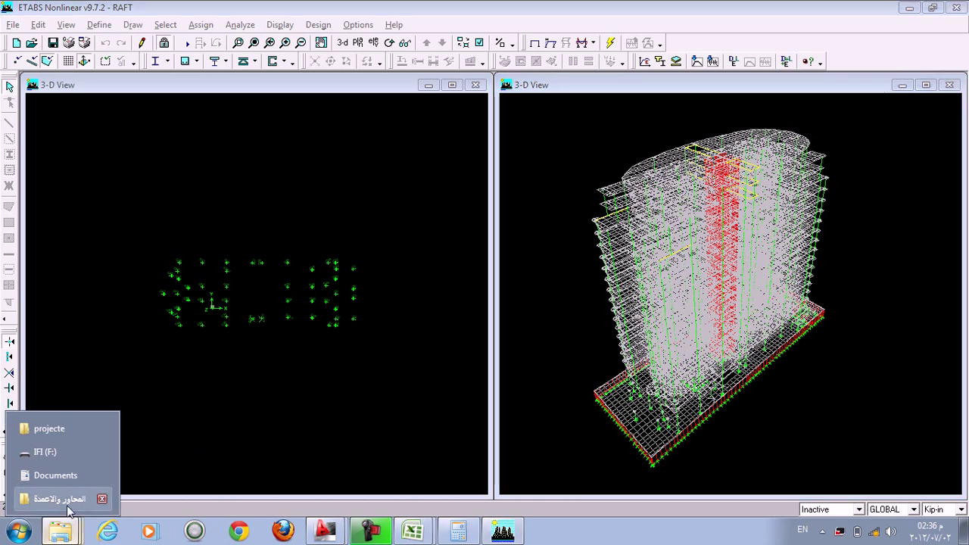
left_click(68, 429)
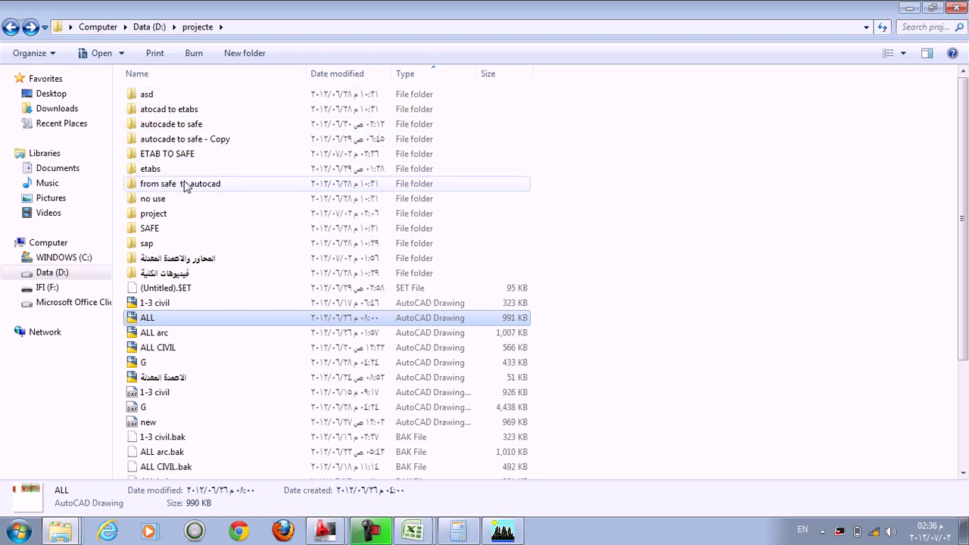
left_click(184, 156)
double_click(184, 158)
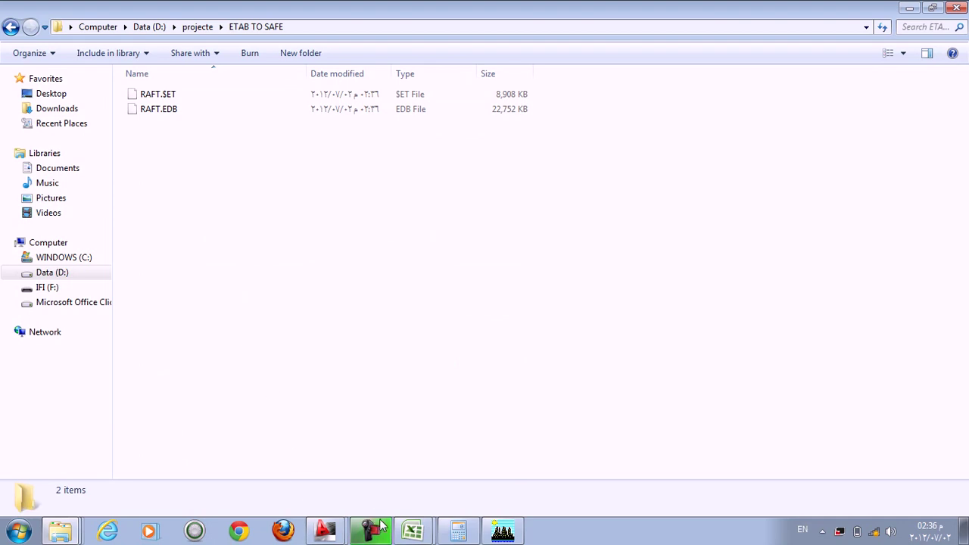
Launch SAFE from the desktop, dismiss its startup screens and maximize its window with the Model Explorer closed
left_click(823, 530)
left_click(963, 530)
double_click(155, 201)
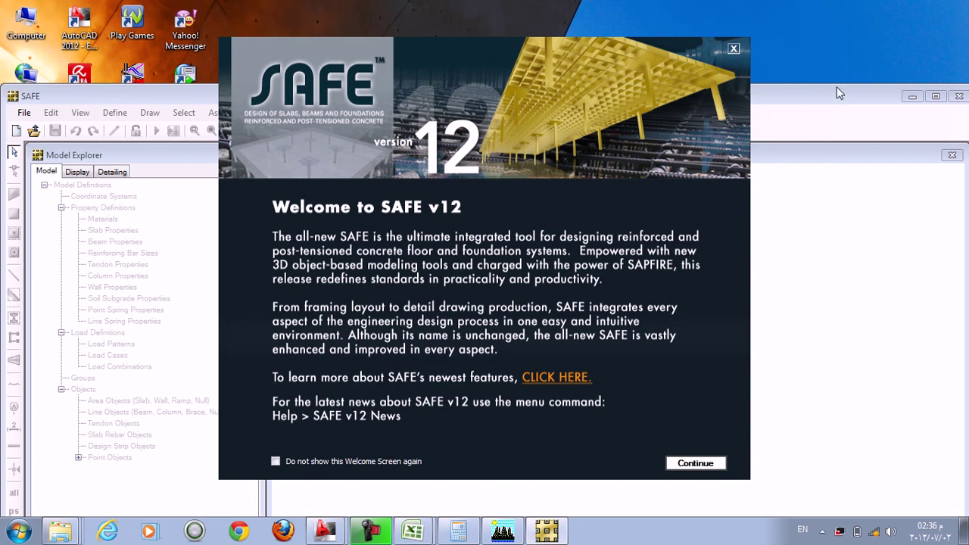
left_click(546, 530)
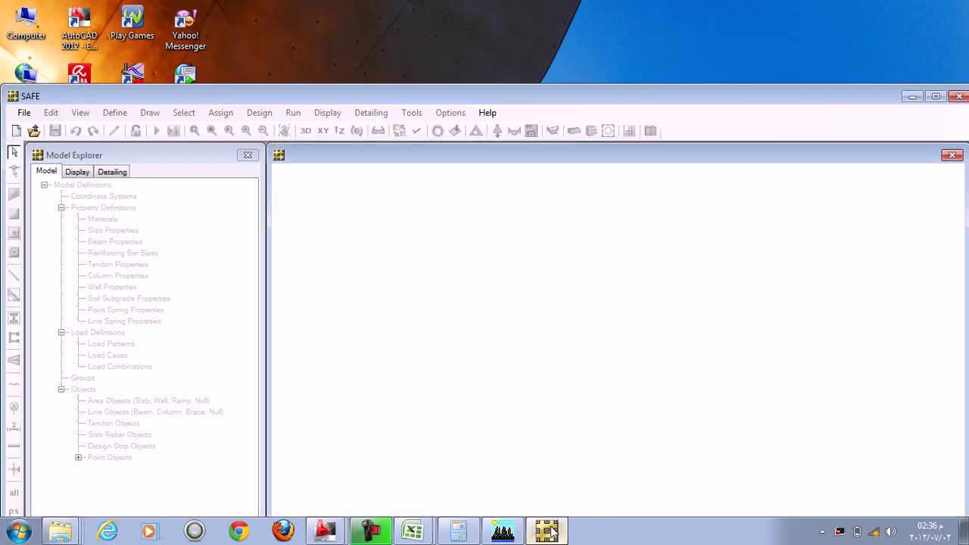
left_click(552, 533)
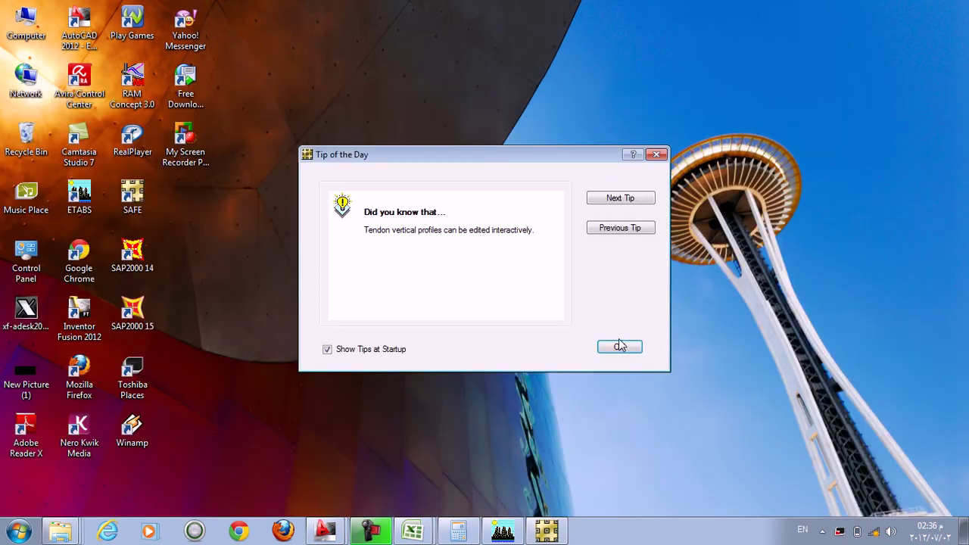
left_click(547, 533)
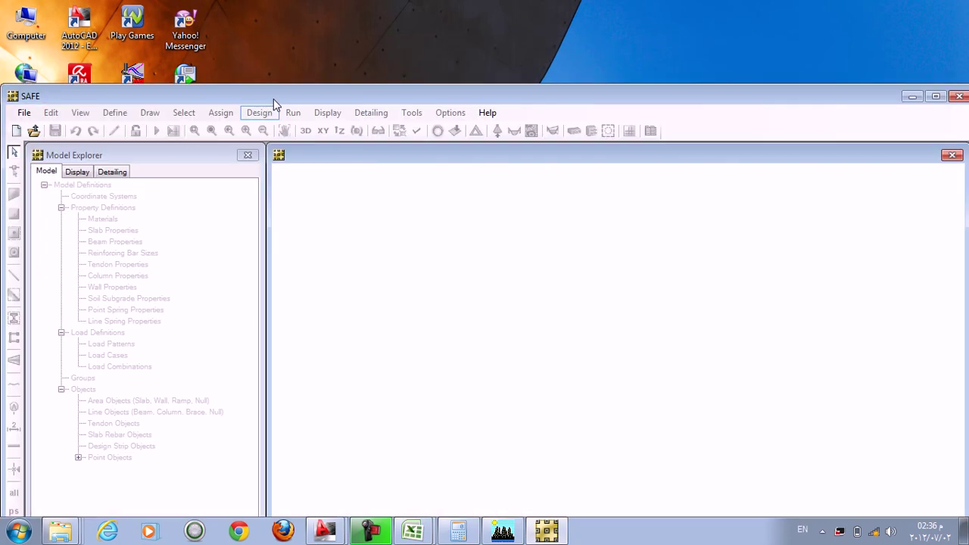
double_click(273, 98)
left_click(243, 68)
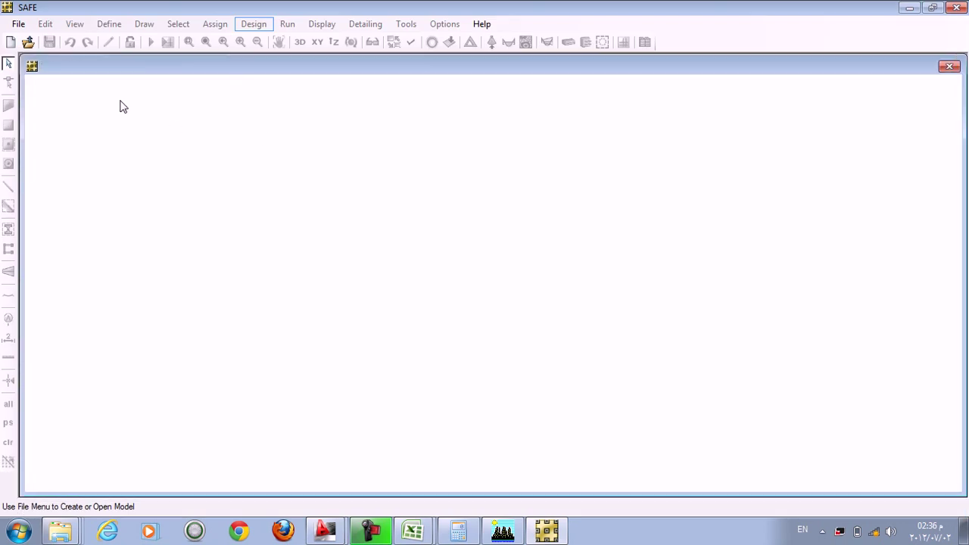
left_click(18, 23)
mouse_move(144, 144)
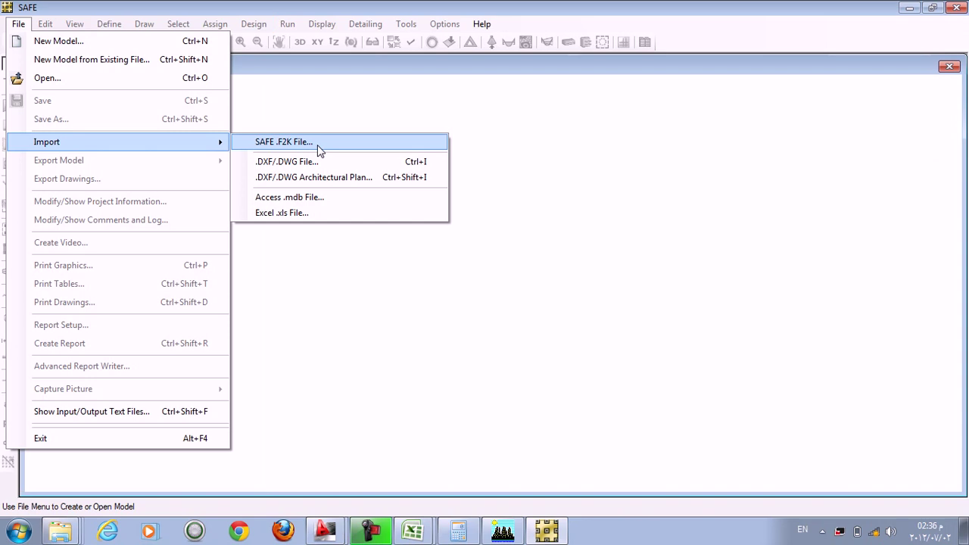
left_click(425, 160)
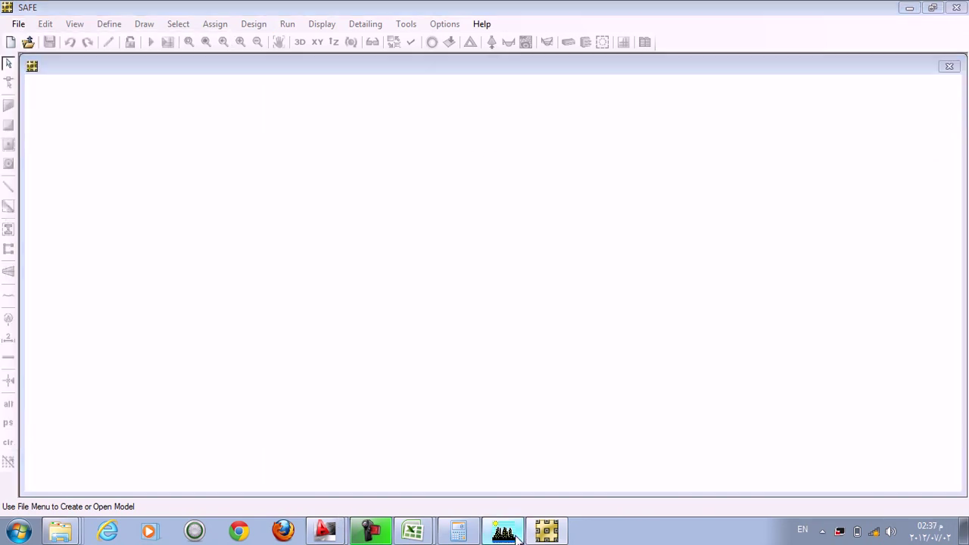
Switch to ETABS and try to export story BASE to SAFE V12 .f2k with floor loads, loads from above and load cases DEAD to WY
left_click(503, 532)
left_click(13, 24)
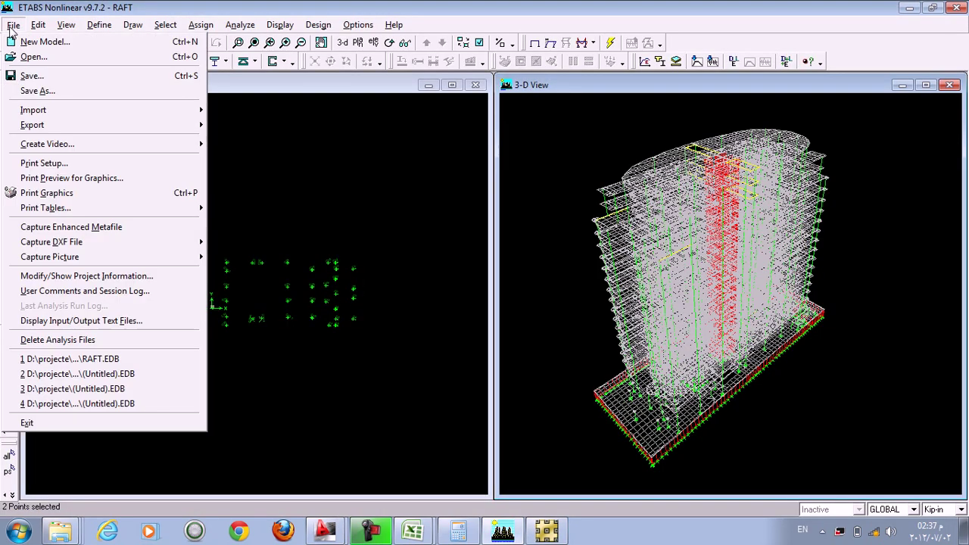
mouse_move(68, 126)
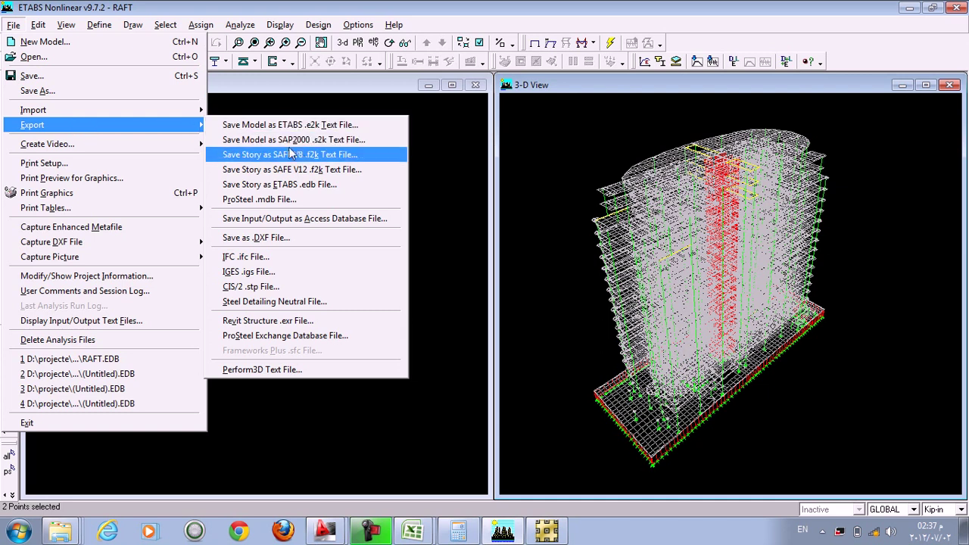
left_click(319, 175)
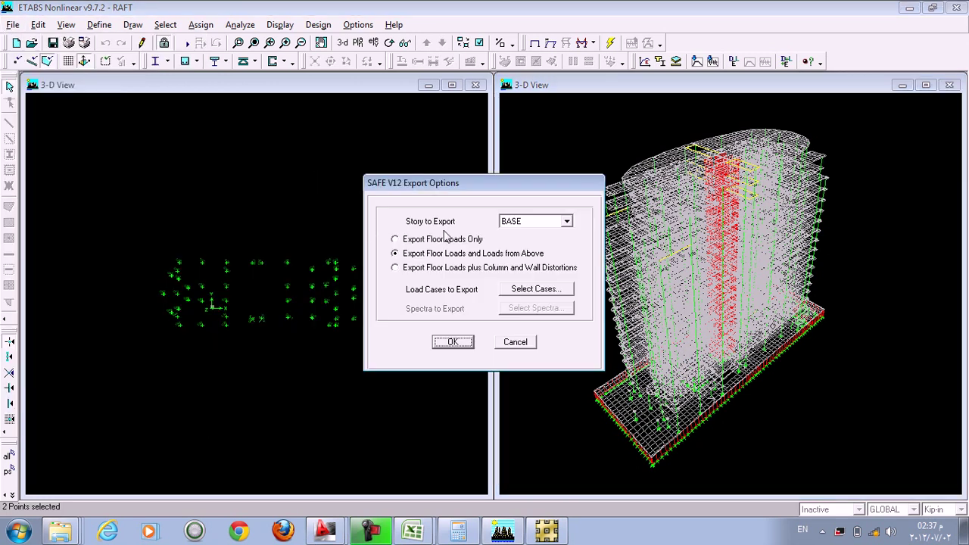
left_click(539, 295)
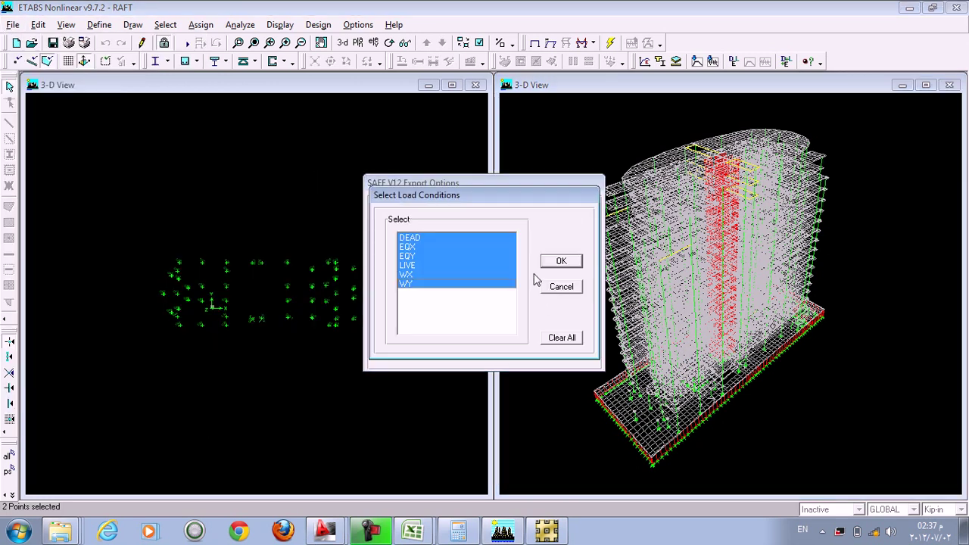
left_click(561, 261)
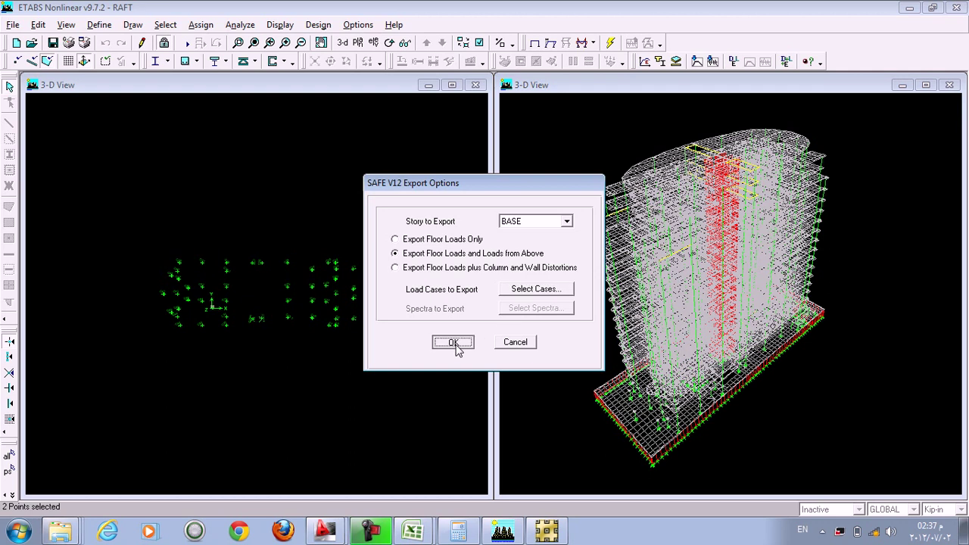
left_click(454, 343)
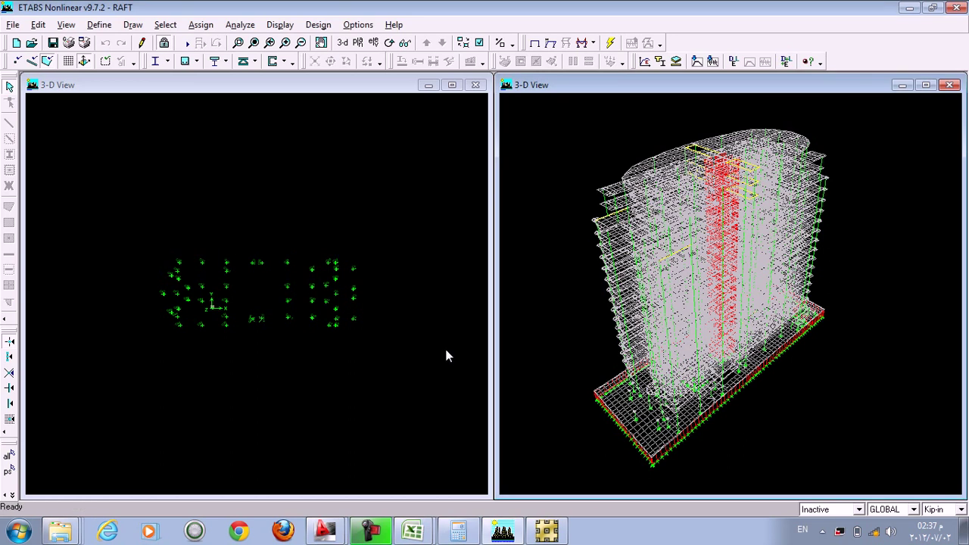
mouse_move(519, 533)
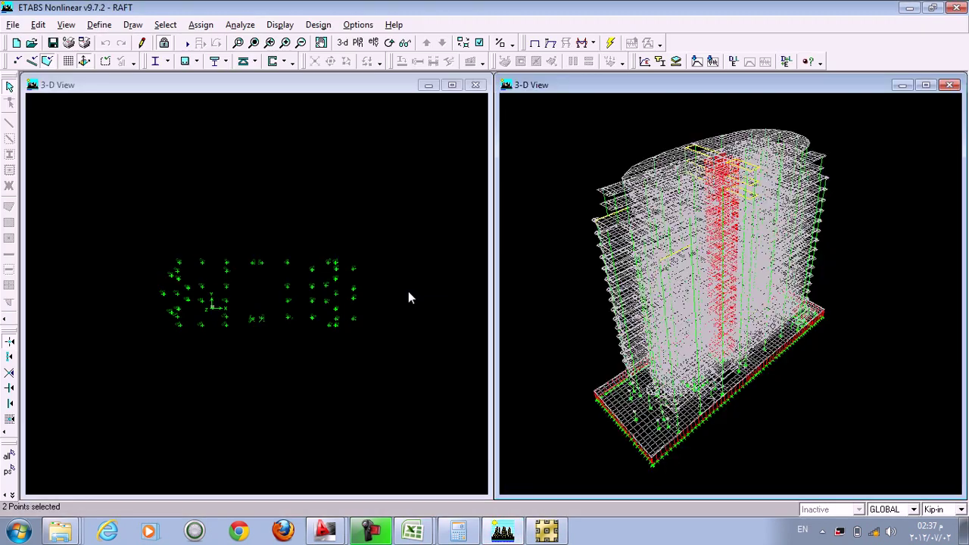
left_click(391, 323)
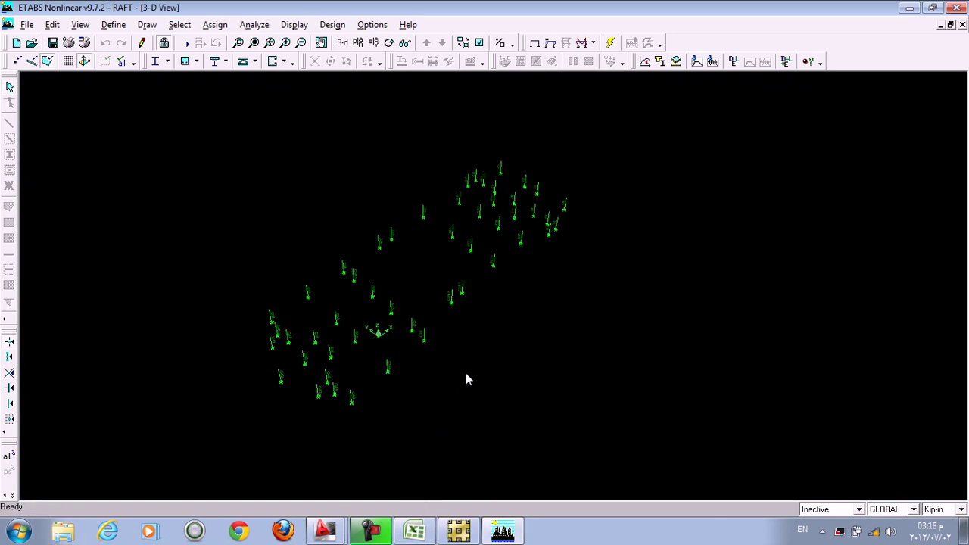
Set up the SAFE V12 .f2k export of story BASE with loads from above and load cases DEAD, EQX, EQY, LIVE, WX and WY
middle_click_drag(283, 303, 328, 324)
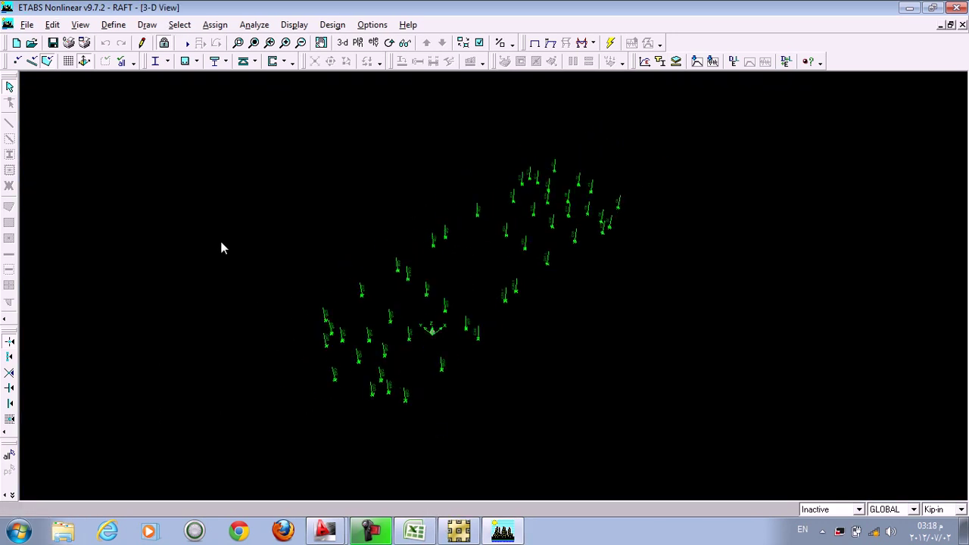
left_click(26, 24)
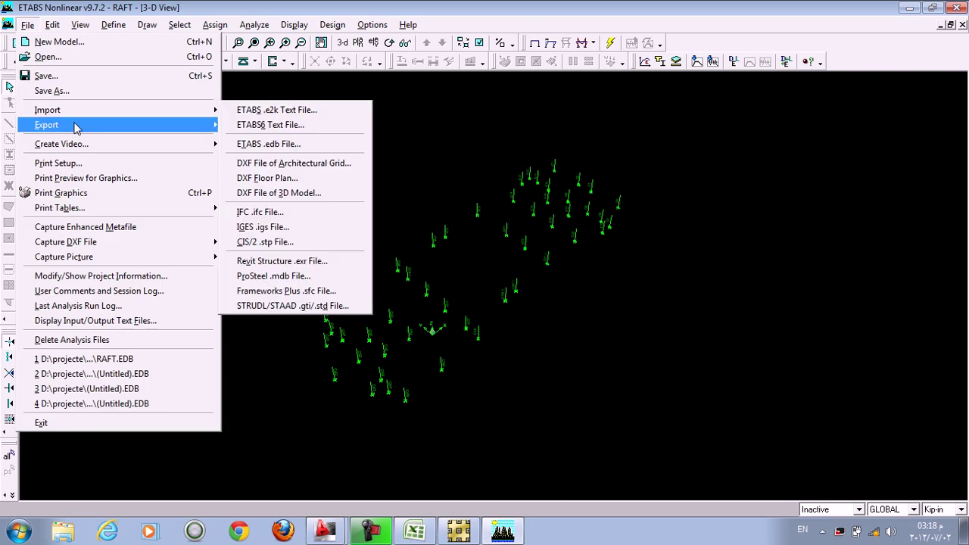
mouse_move(75, 127)
left_click(307, 169)
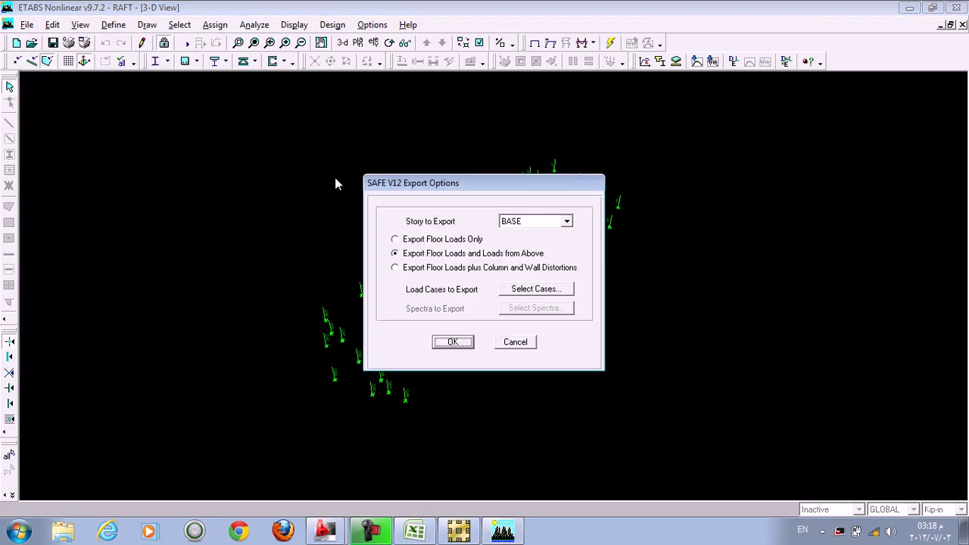
left_click(555, 292)
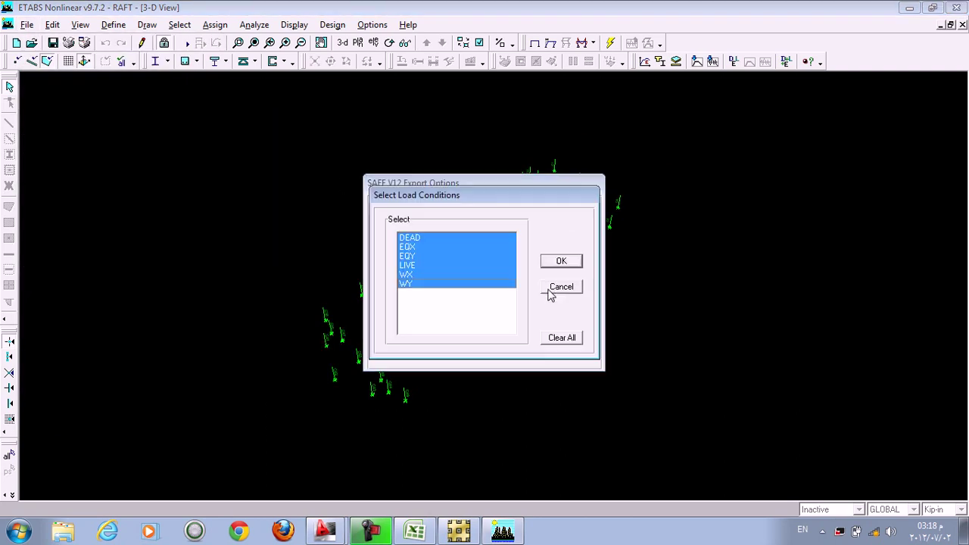
left_click(561, 261)
left_click(452, 341)
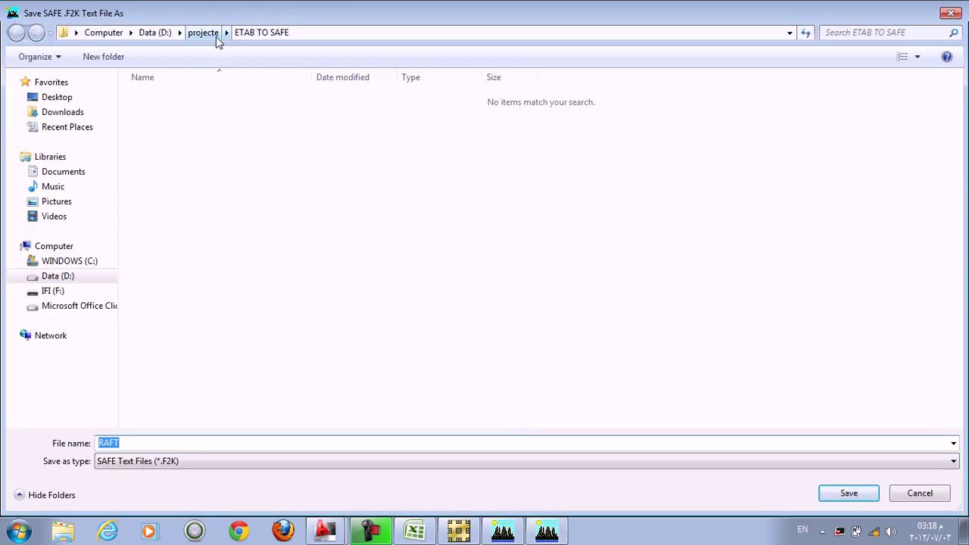
Save the SAFE text file as RAFT in a new folder named SAFE from etabs inside the projecte folder
left_click(204, 33)
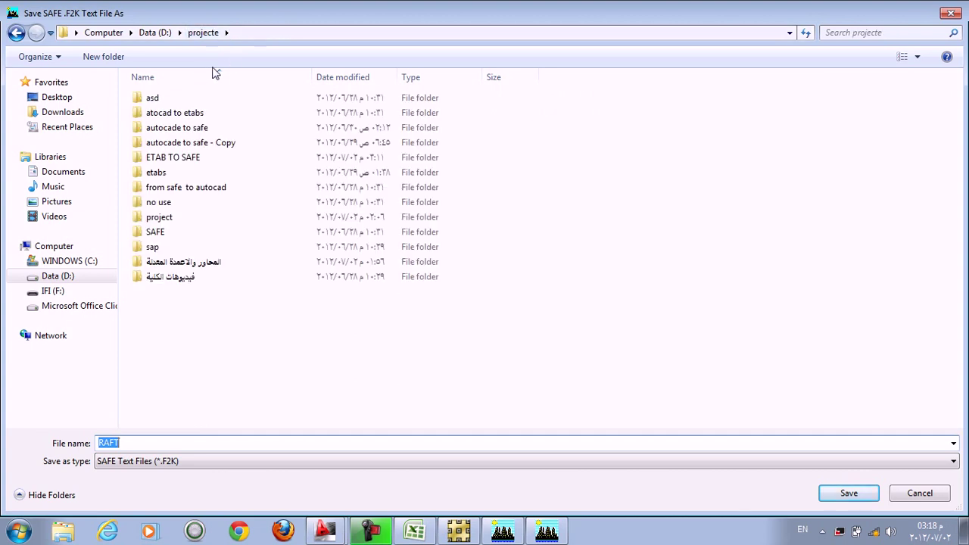
left_click(102, 57)
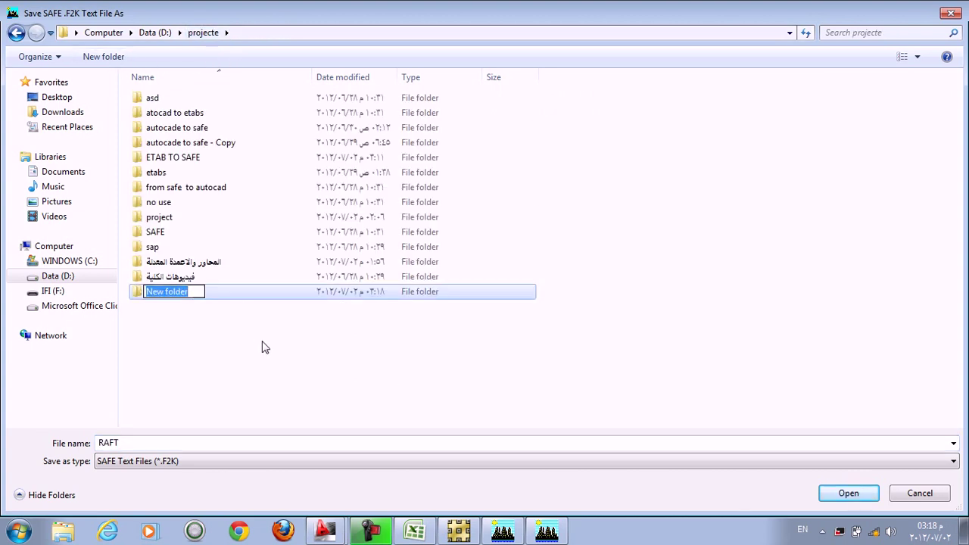
type("SAFE")
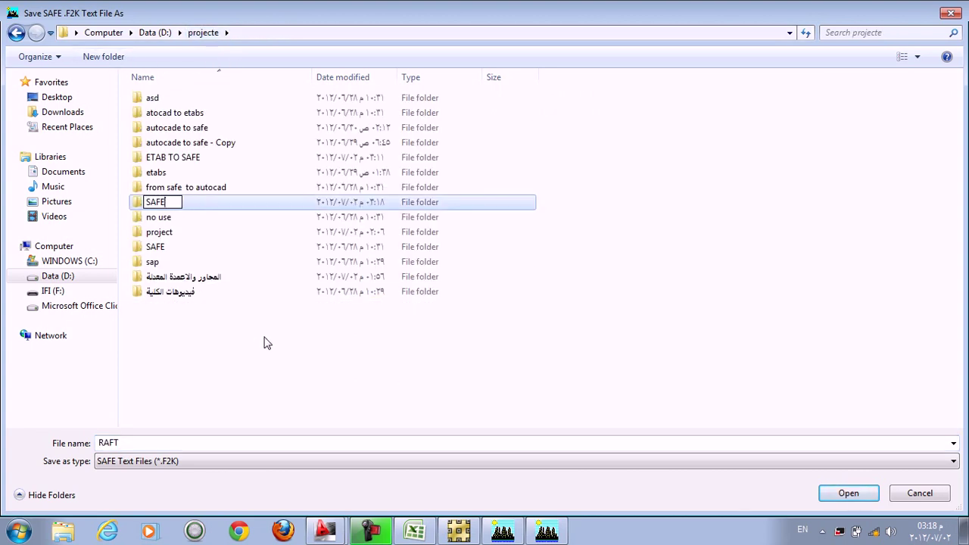
type(" from")
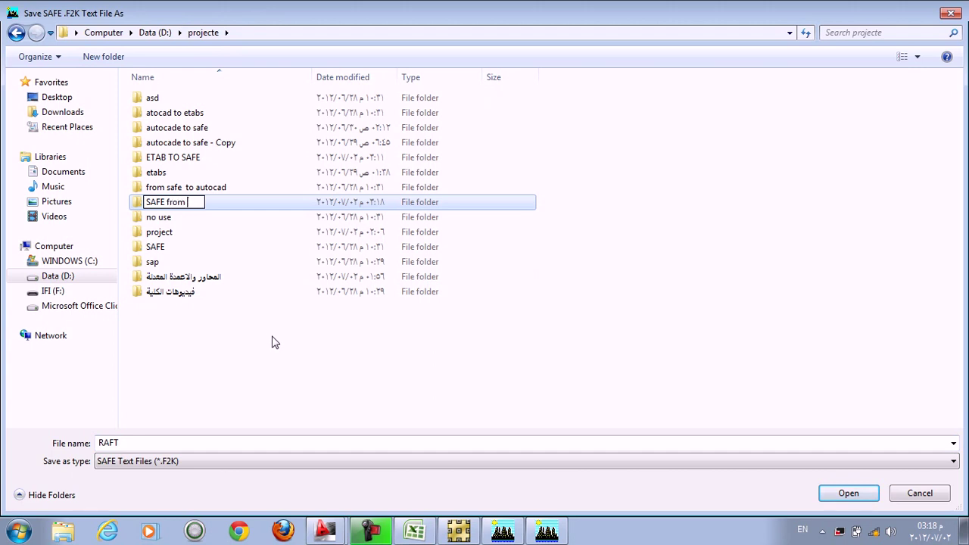
type(" etabs")
key("Return")
key("Return")
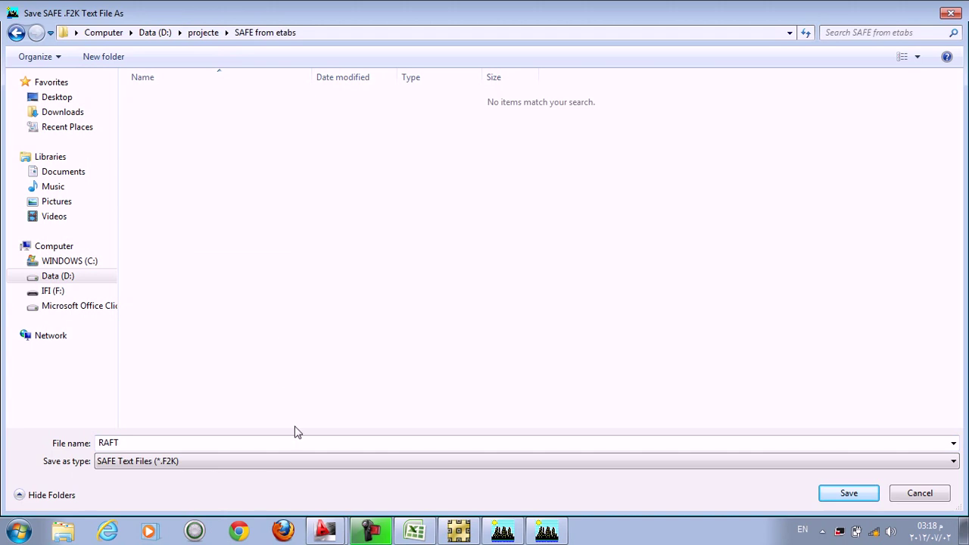
left_click(830, 493)
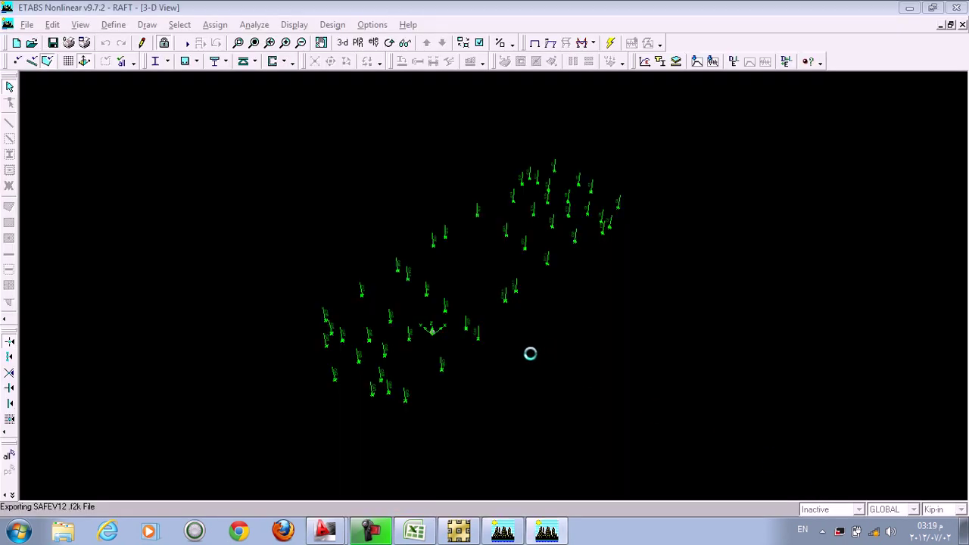
Switch to the SAFE application
left_click(459, 530)
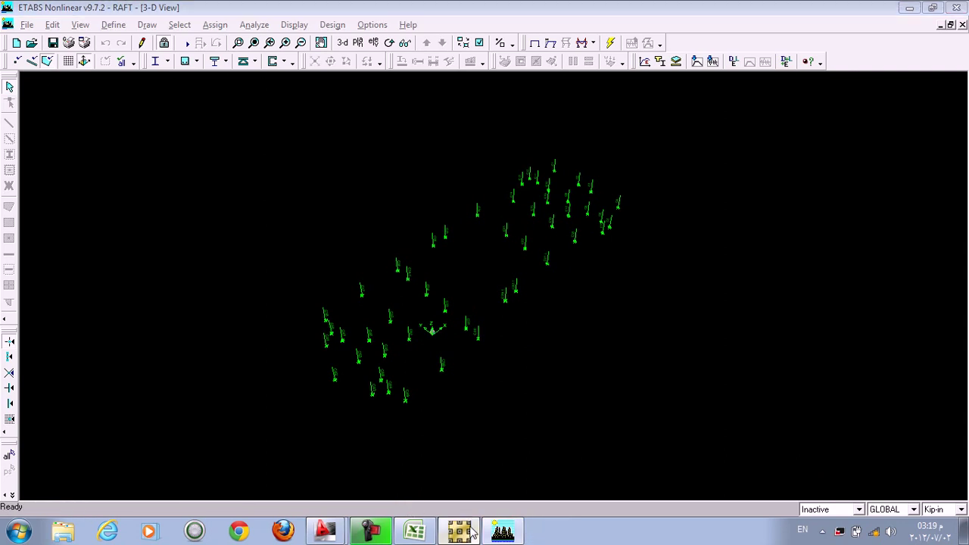